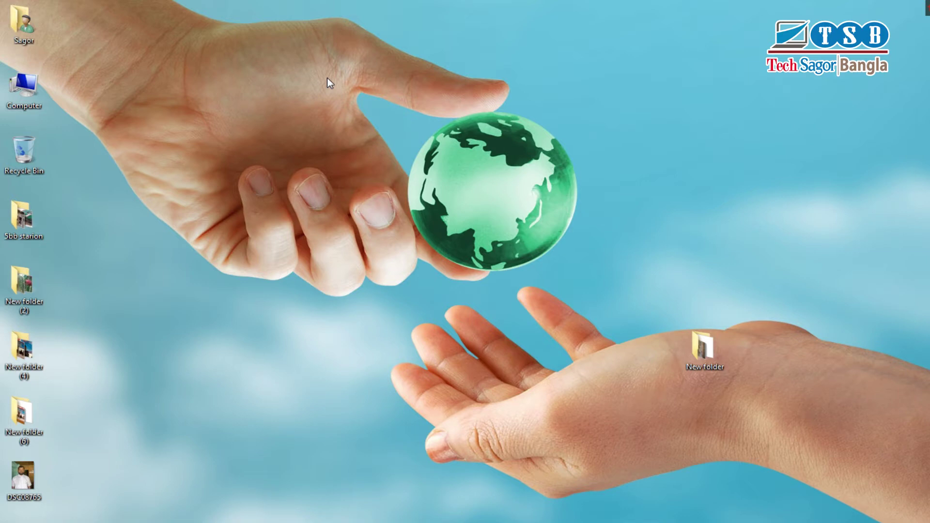
Step: Refresh the desktop, then open the DSC08765 JPEG from the Desktop with File > Open
{"action": "right_click", "coordinate": [299, 149]}
{"action": "left_click", "coordinate": [333, 187]}
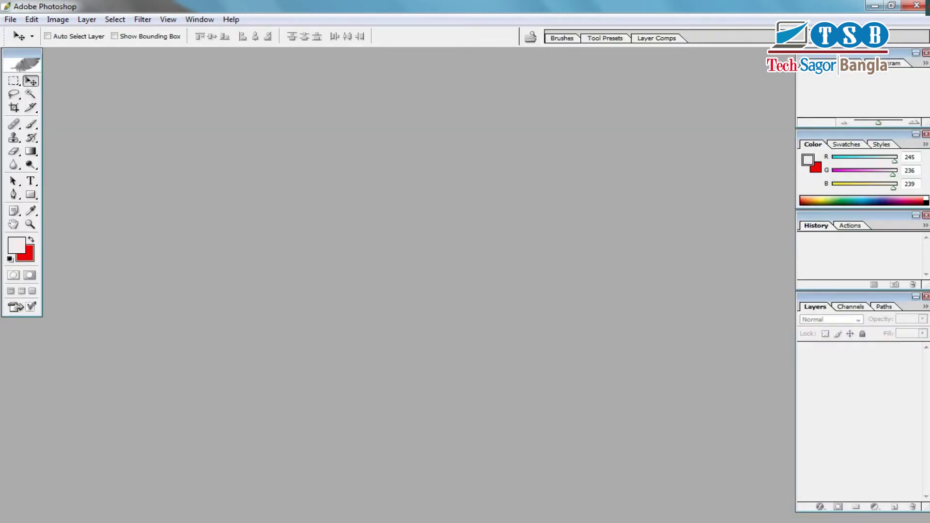
{"action": "left_click", "coordinate": [11, 19]}
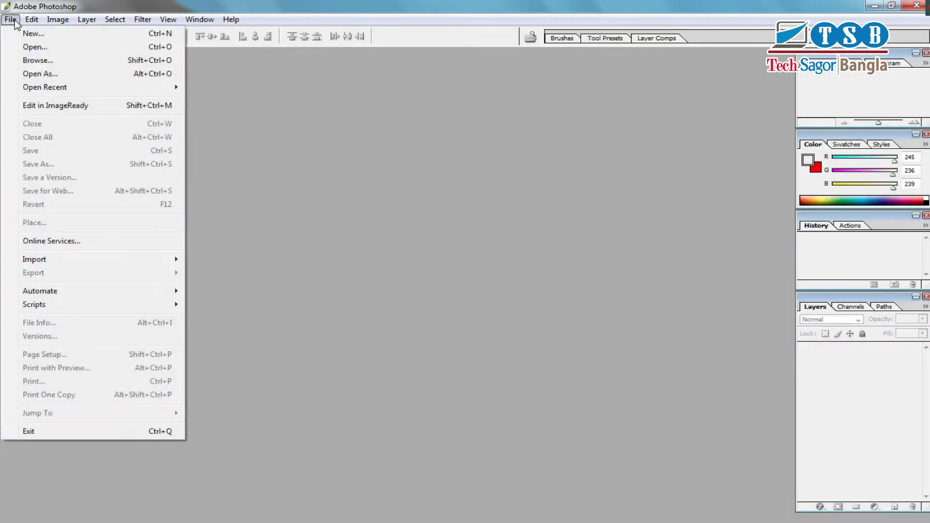
{"action": "left_click", "coordinate": [35, 47]}
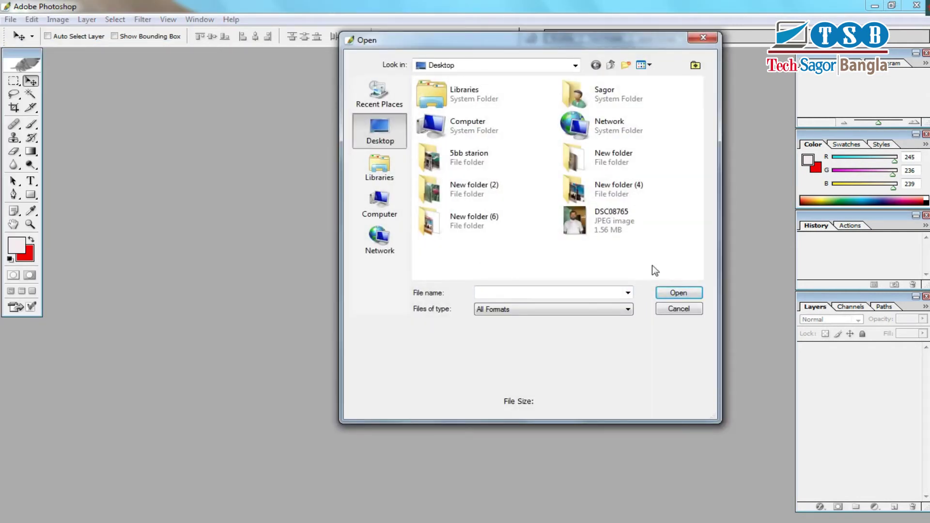
{"action": "left_click", "coordinate": [612, 228]}
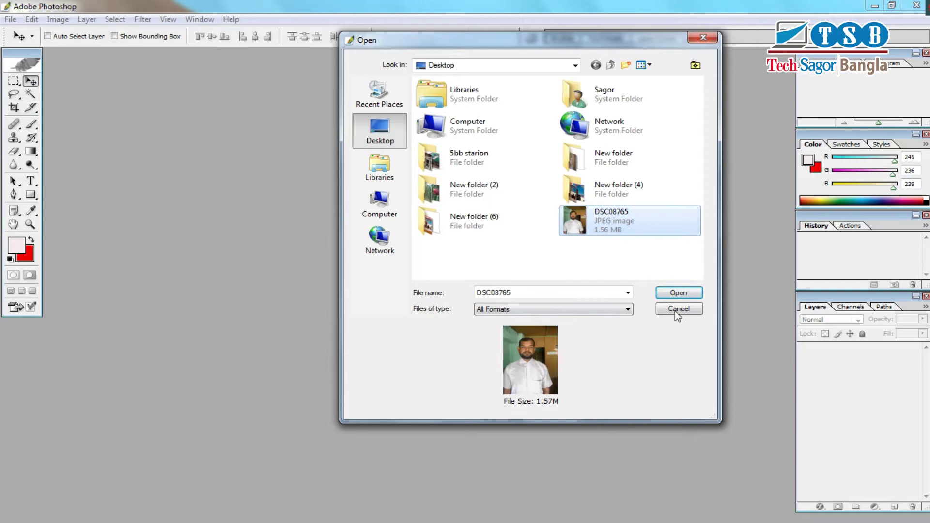
{"action": "left_click", "coordinate": [681, 295]}
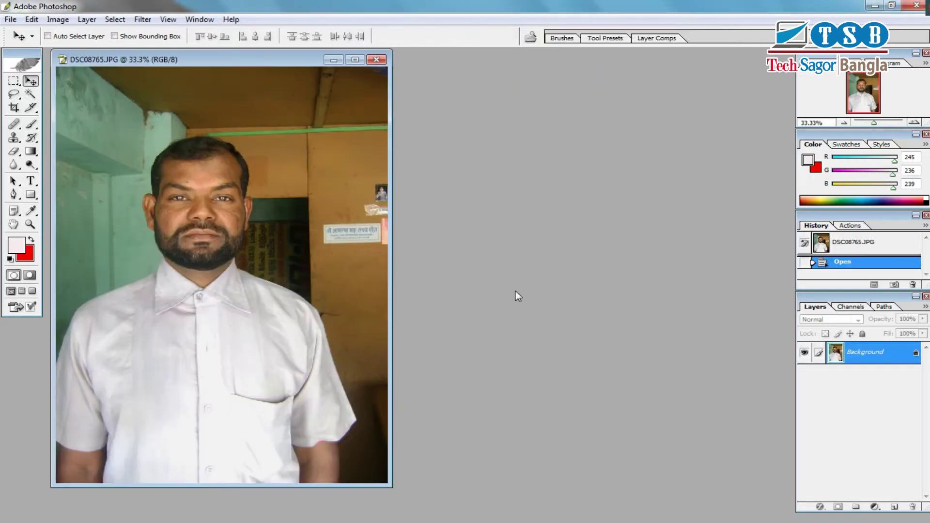
Step: Maximize the DSC08765 document window and zoom to 48.8% so the face and shirt show clearly
{"action": "double_click", "coordinate": [193, 59]}
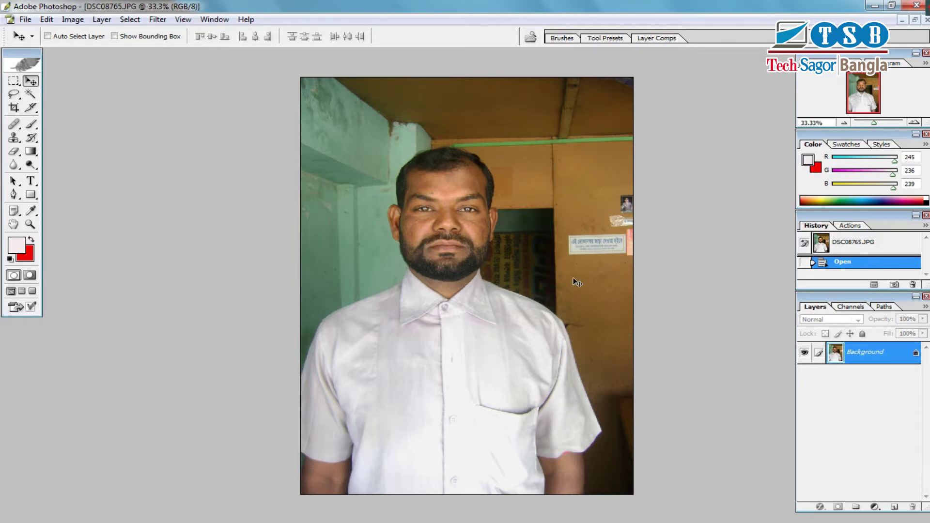
{"action": "key", "text": "ctrl+minus"}
{"action": "key", "text": "ctrl+0"}
{"action": "key", "text": "ctrl+plus"}
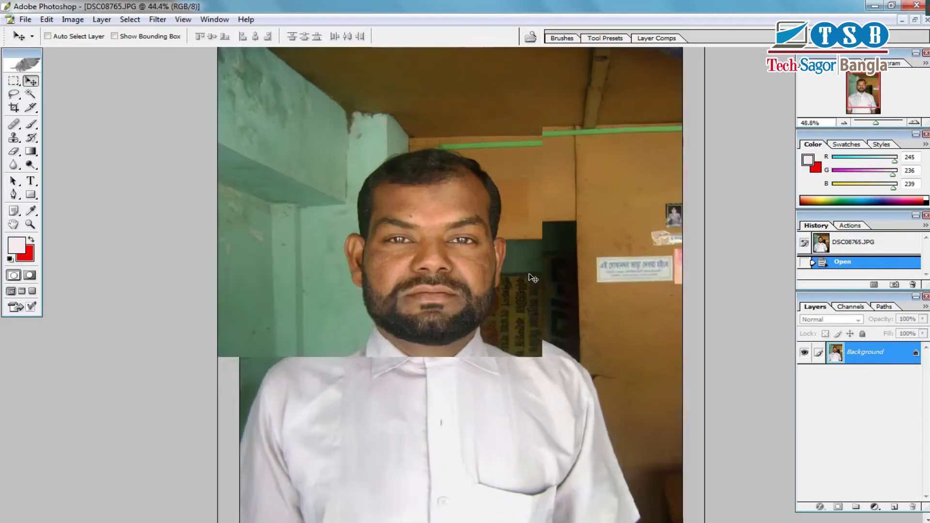
{"action": "key", "text": "ctrl+0"}
{"action": "scroll", "coordinate": [534, 280], "scroll_direction": "up", "scroll_amount": 1}
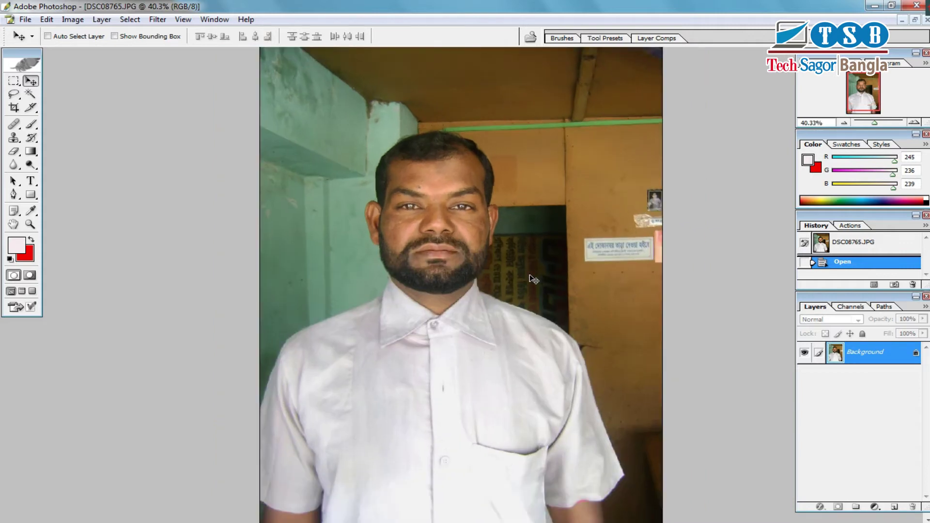
{"action": "scroll", "coordinate": [543, 291], "scroll_direction": "up", "scroll_amount": 2}
{"action": "scroll", "coordinate": [557, 301], "scroll_direction": "down", "scroll_amount": 1}
{"action": "scroll", "coordinate": [575, 315], "scroll_direction": "up", "scroll_amount": 1}
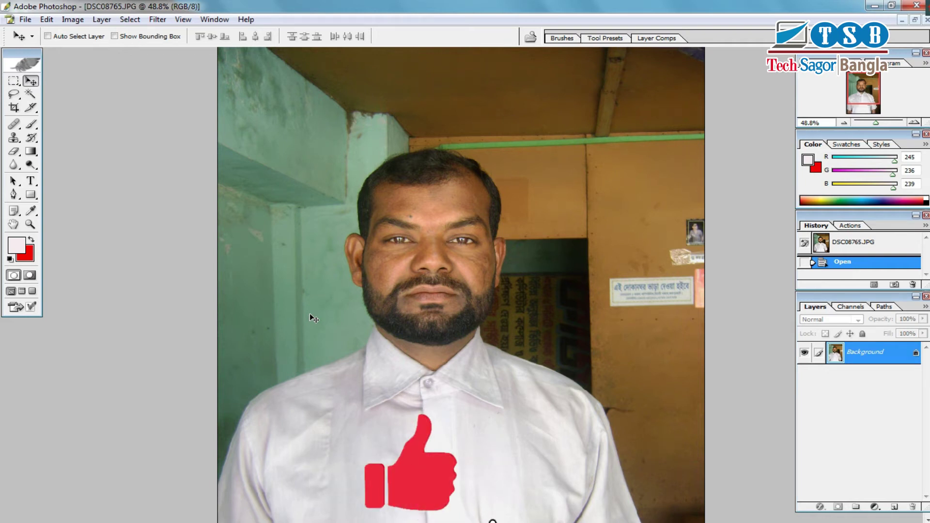
Step: With the Pen Tool, place the first anchor on the shirt's left edge
{"action": "left_click", "coordinate": [15, 195]}
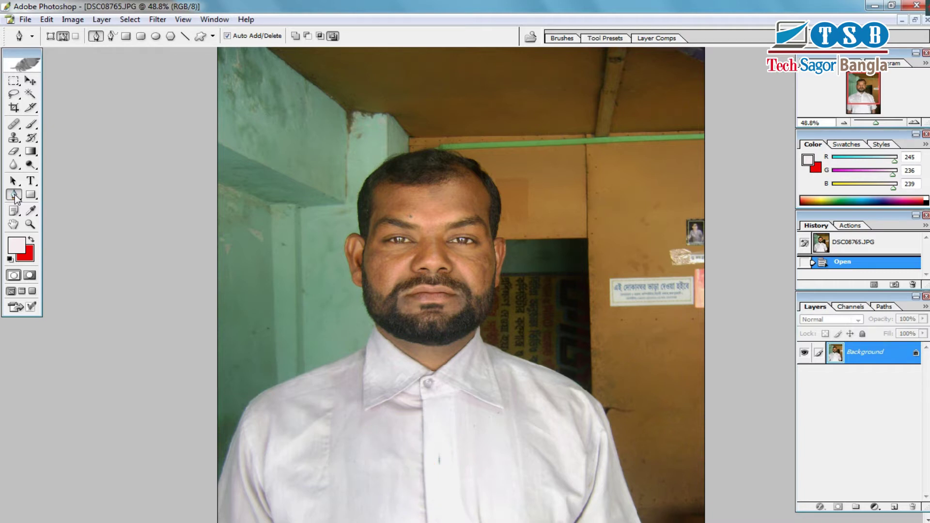
{"action": "scroll", "coordinate": [262, 259], "scroll_direction": "down", "scroll_amount": 3}
{"action": "scroll", "coordinate": [283, 283], "scroll_direction": "down", "scroll_amount": 2}
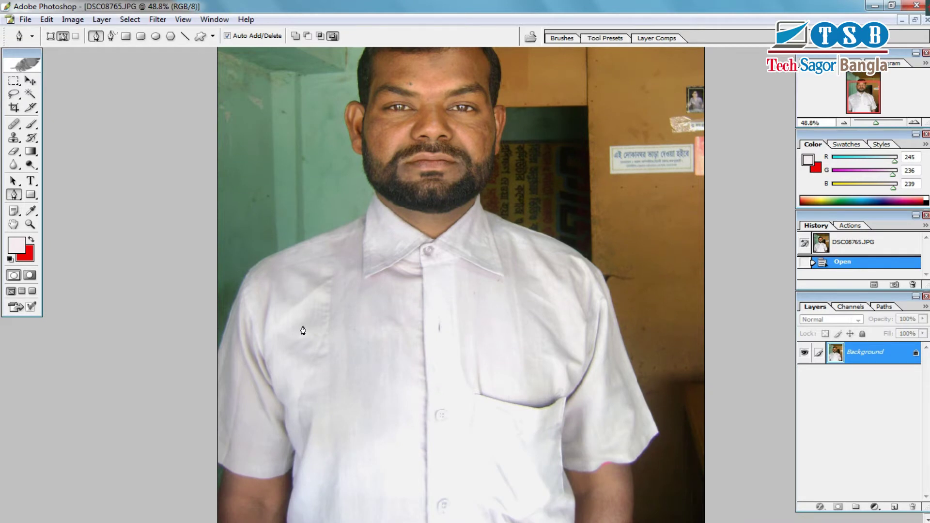
{"action": "scroll", "coordinate": [298, 332], "scroll_direction": "up", "scroll_amount": 1}
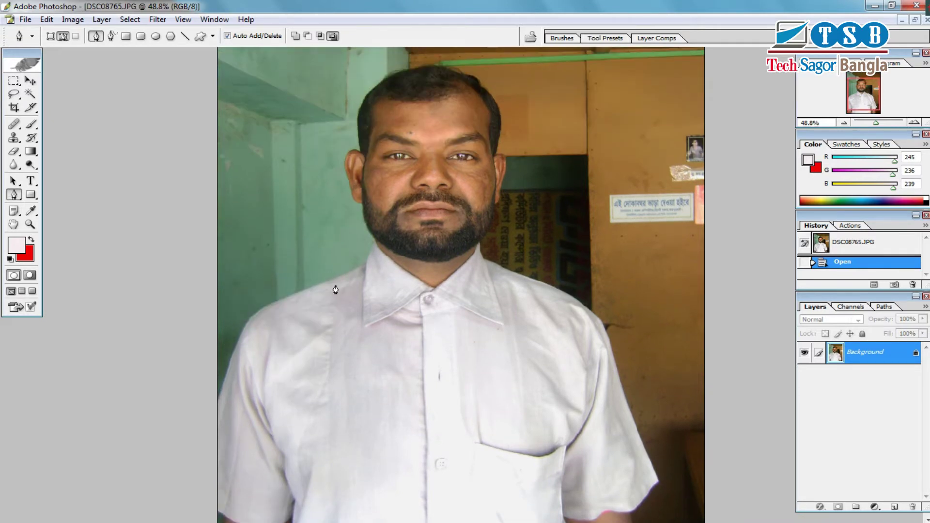
{"action": "scroll", "coordinate": [333, 290], "scroll_direction": "up", "scroll_amount": 2}
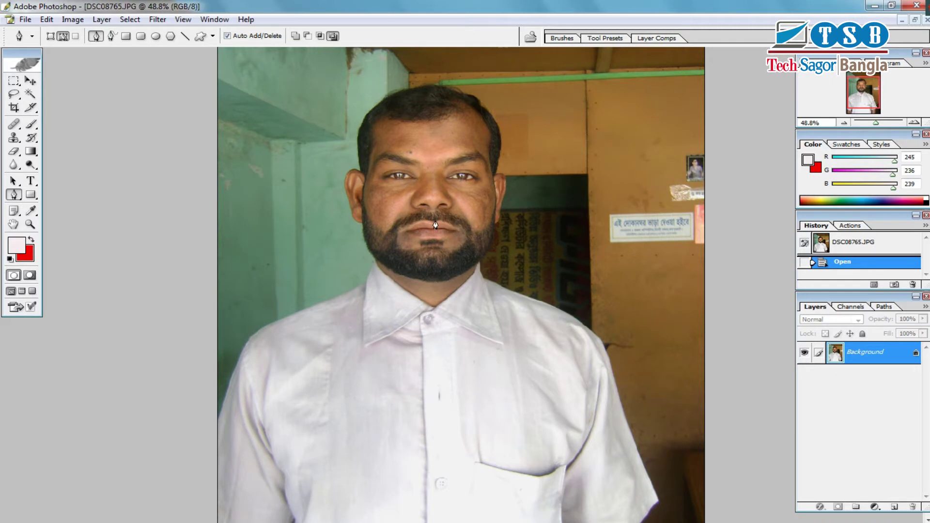
{"action": "left_click", "coordinate": [218, 424]}
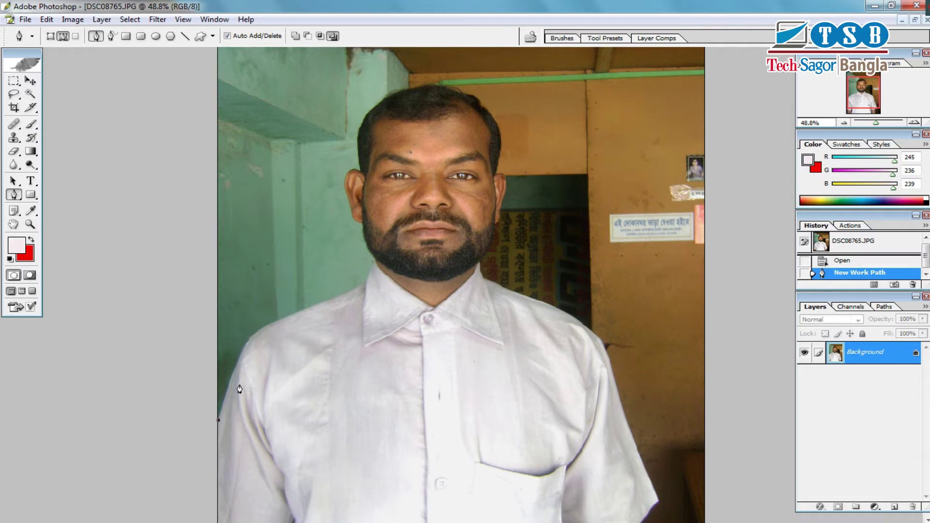
Step: Add a curved anchor a short way up the shirt's left edge and zoom to 66.7%
{"action": "left_click_drag", "start_coordinate": [235, 366], "coordinate": [238, 364]}
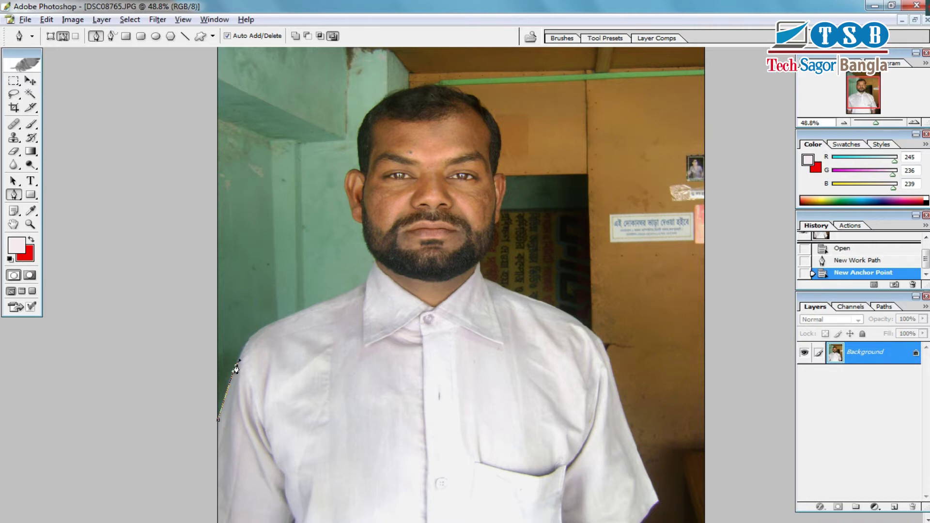
{"action": "left_click", "coordinate": [236, 367]}
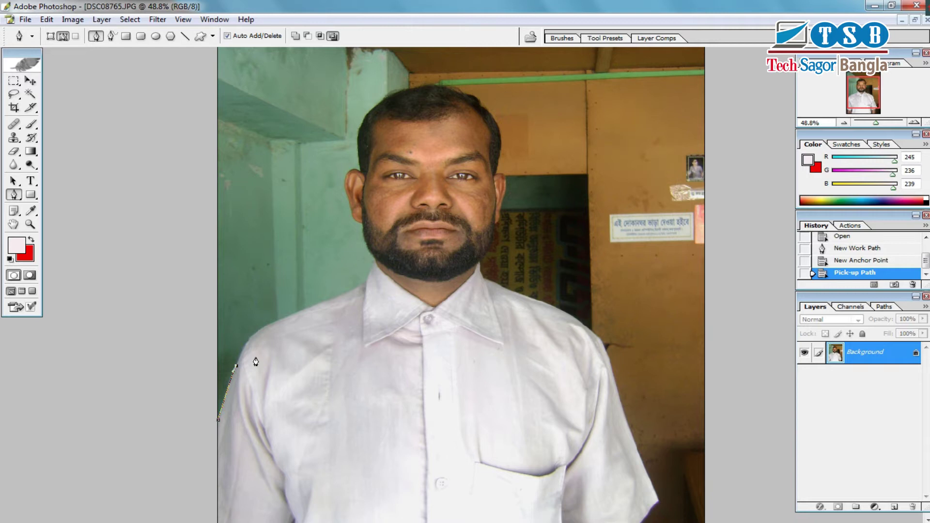
{"action": "key", "text": "ctrl+plus"}
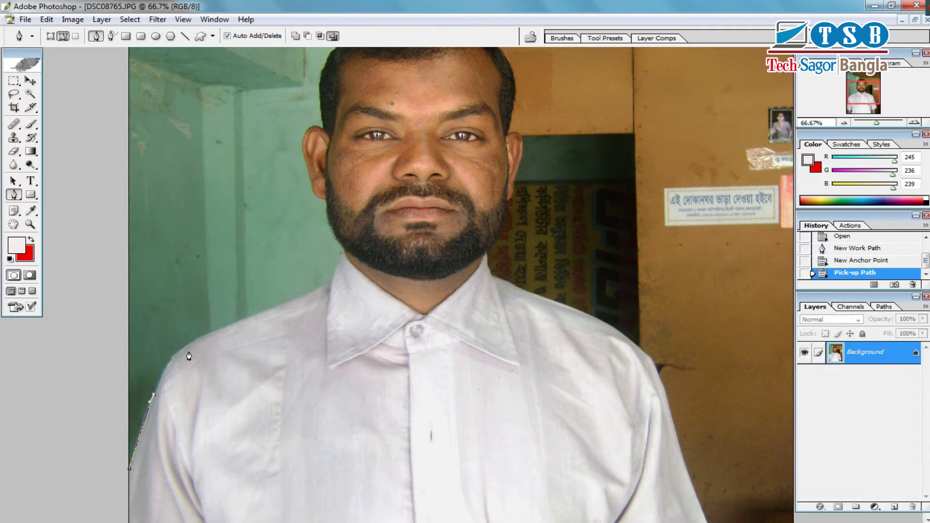
Step: Add smooth anchors over the top of the left shoulder, resetting the last point's handle
{"action": "mouse_move", "coordinate": [194, 341]}
{"action": "left_mouse_down"}
{"action": "mouse_move", "coordinate": [215, 329]}
{"action": "mouse_move", "coordinate": [239, 339]}
{"action": "mouse_move", "coordinate": [238, 328]}
{"action": "mouse_move", "coordinate": [239, 349]}
{"action": "mouse_move", "coordinate": [269, 360]}
{"action": "mouse_move", "coordinate": [264, 336]}
{"action": "mouse_move", "coordinate": [227, 332]}
{"action": "mouse_move", "coordinate": [236, 316]}
{"action": "mouse_move", "coordinate": [226, 329]}
{"action": "left_mouse_up"}
{"action": "left_click_drag", "start_coordinate": [226, 329], "coordinate": [226, 326]}
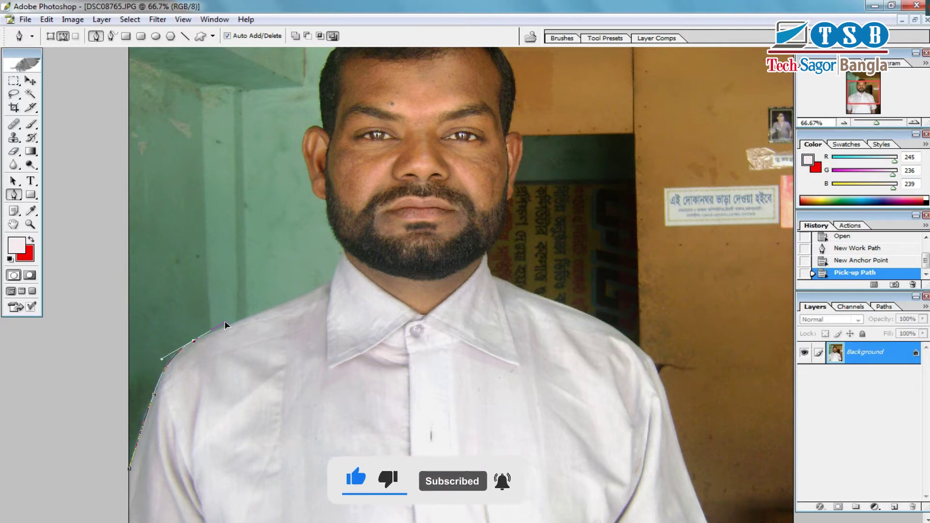
{"action": "left_click", "coordinate": [225, 322]}
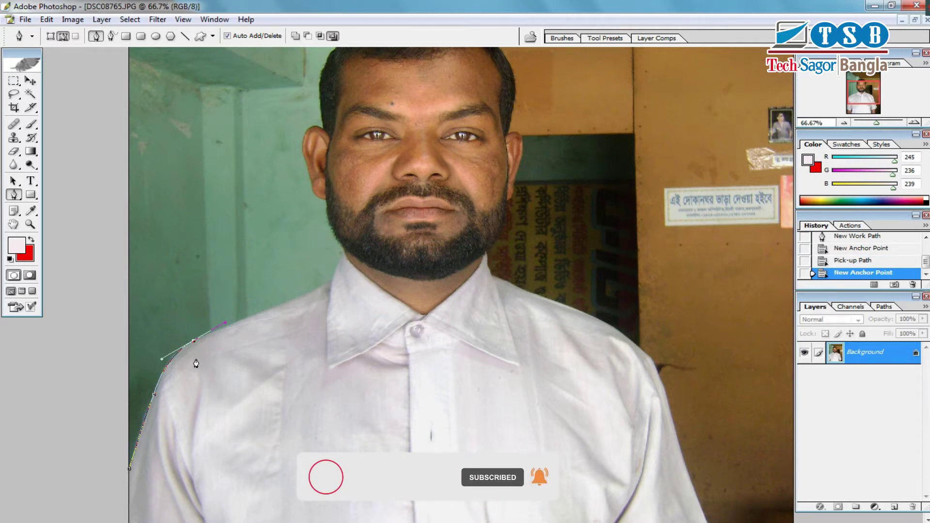
{"action": "left_click", "coordinate": [193, 341]}
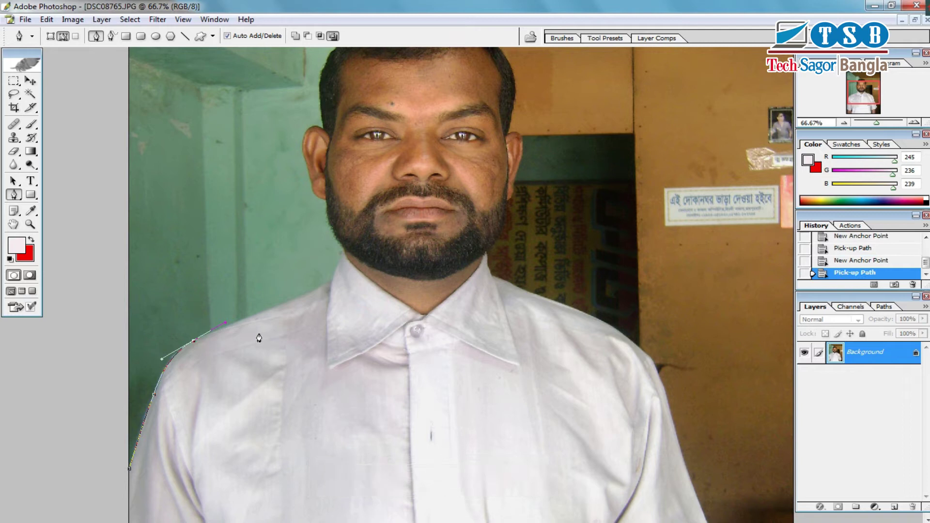
{"action": "left_click", "coordinate": [194, 342]}
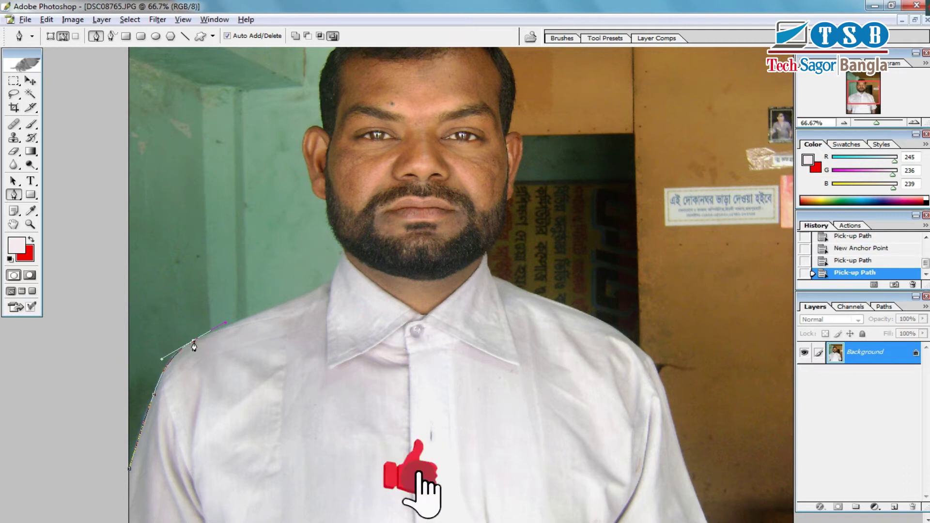
{"action": "left_click", "coordinate": [194, 342]}
{"action": "left_click", "coordinate": [194, 342]}
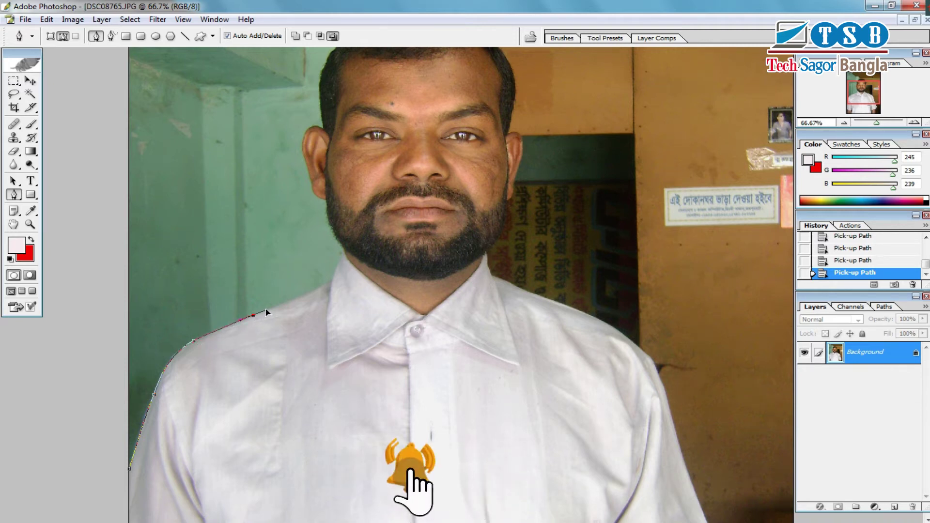
Step: Extend the path from the shoulder to the collar edge with further anchors
{"action": "left_click_drag", "start_coordinate": [253, 316], "coordinate": [268, 310]}
{"action": "left_click", "coordinate": [254, 315]}
{"action": "scroll", "coordinate": [310, 298], "scroll_direction": "up", "scroll_amount": 3}
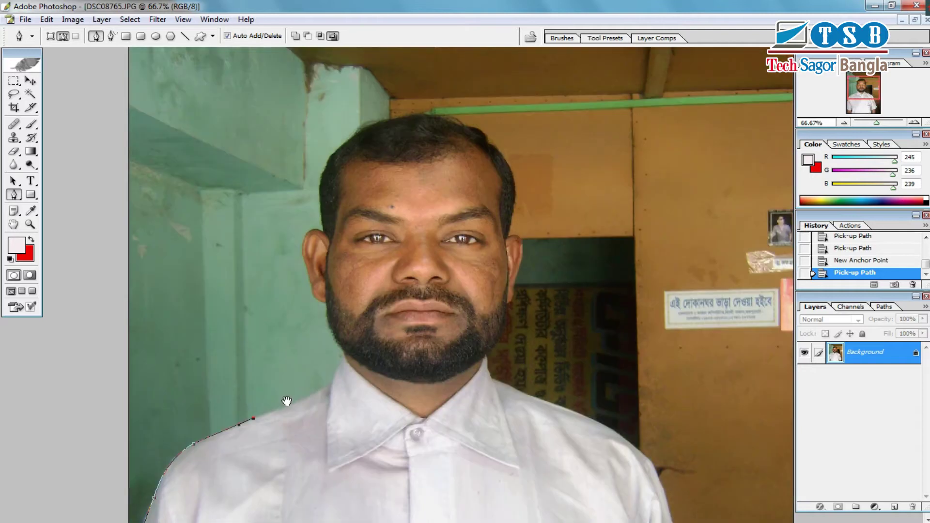
{"action": "left_click", "coordinate": [311, 394]}
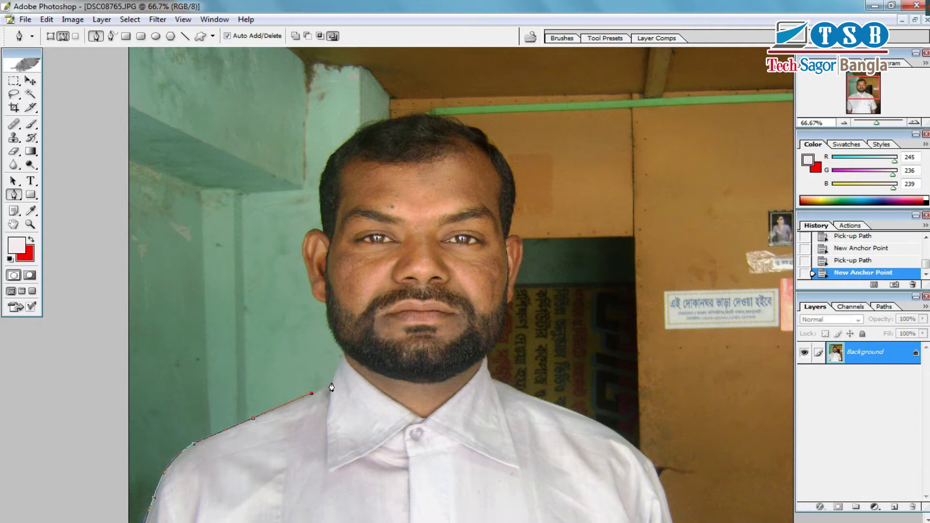
{"action": "left_click", "coordinate": [331, 388]}
Step: Zoom in on the collar and add curved anchors up to where the beard meets the neck
{"action": "key", "text": "ctrl+plus"}
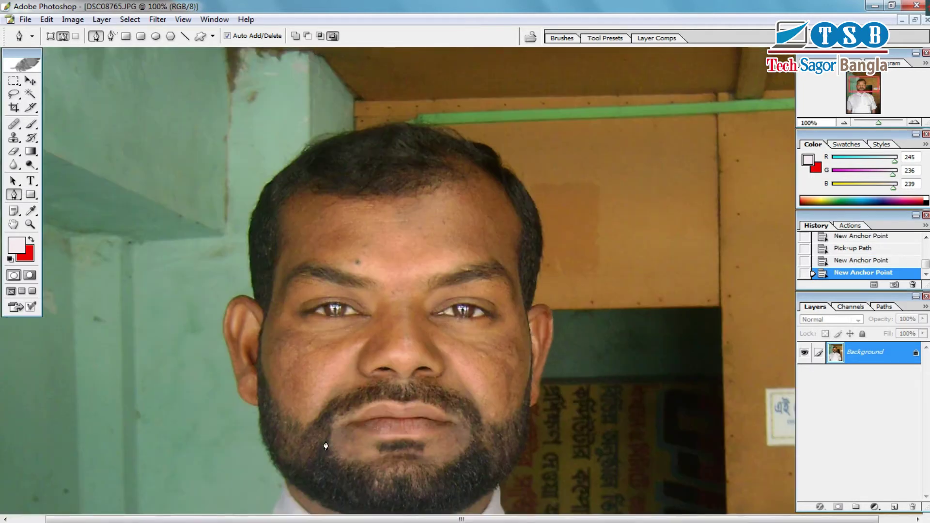
{"action": "scroll", "coordinate": [337, 451], "scroll_direction": "down", "scroll_amount": 4}
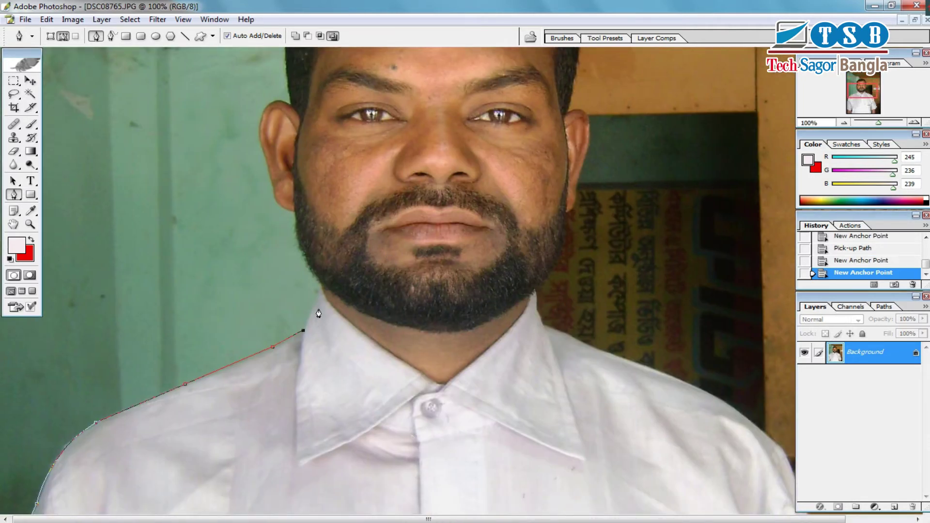
{"action": "key", "text": "Right"}
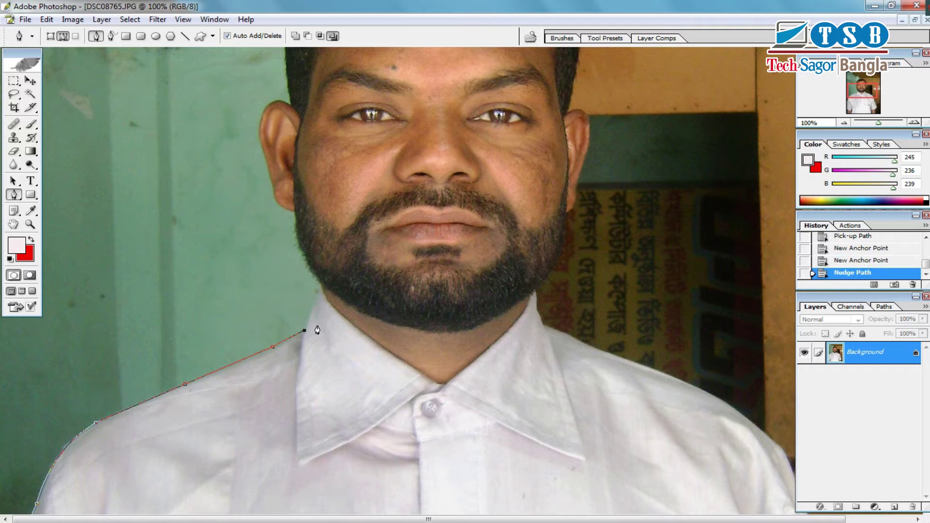
{"action": "left_click_drag", "start_coordinate": [321, 294], "coordinate": [330, 280]}
{"action": "left_click", "coordinate": [321, 294]}
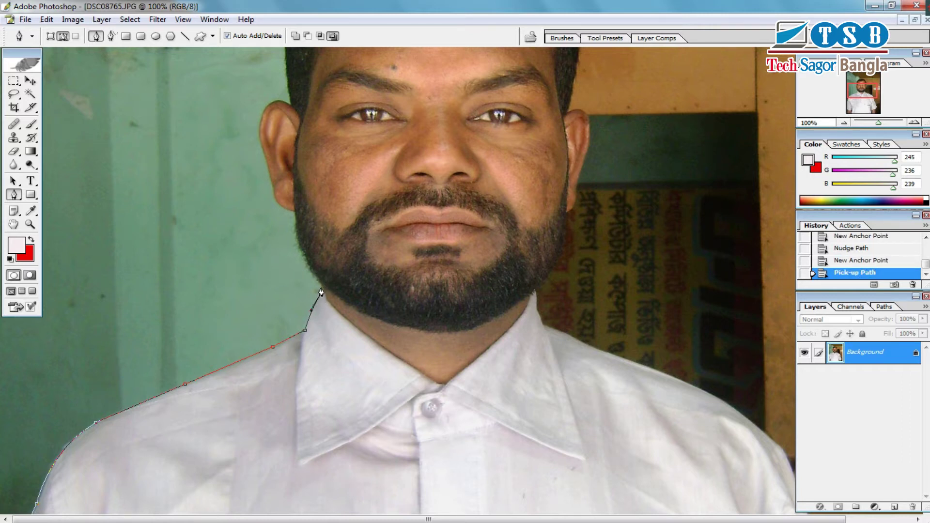
{"action": "left_click", "coordinate": [324, 290]}
{"action": "scroll", "coordinate": [323, 310], "scroll_direction": "up", "scroll_amount": 3}
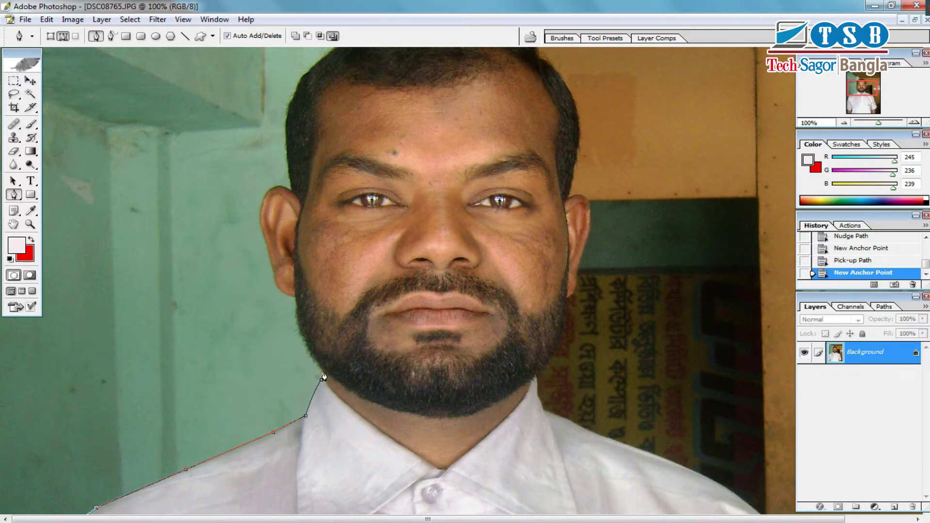
{"action": "key", "text": "ctrl+minus"}
{"action": "key", "text": "ctrl+minus"}
{"action": "key", "text": "ctrl+minus"}
{"action": "key", "text": "ctrl+minus"}
{"action": "key", "text": "ctrl+minus"}
{"action": "key", "text": "ctrl+minus"}
{"action": "key", "text": "ctrl+plus"}
{"action": "key", "text": "ctrl+plus"}
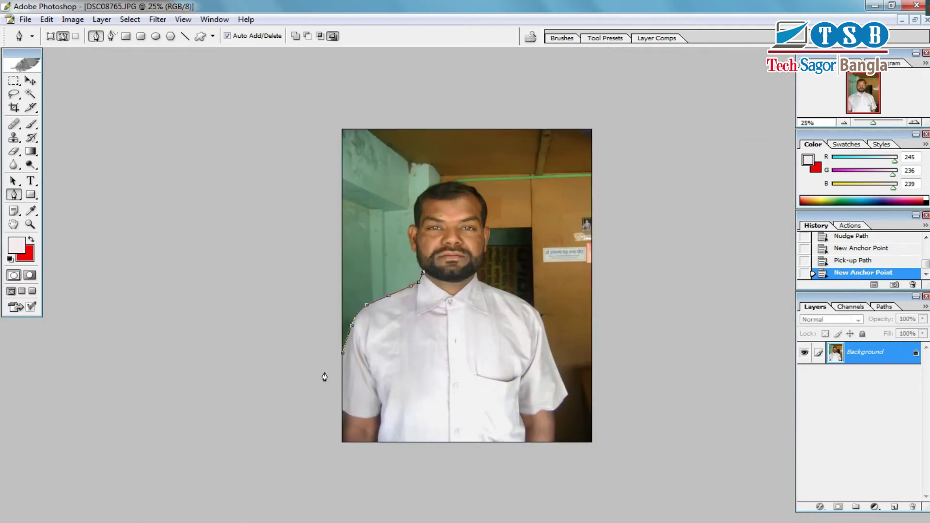
{"action": "key", "text": "ctrl+plus"}
{"action": "key", "text": "ctrl+plus"}
{"action": "key", "text": "ctrl+plus"}
{"action": "key", "text": "ctrl+plus"}
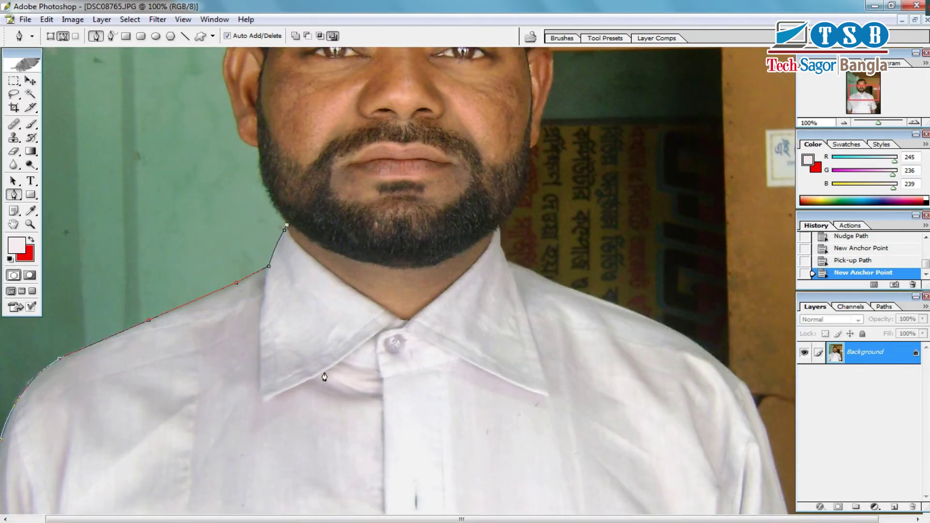
{"action": "key", "text": "ctrl+plus"}
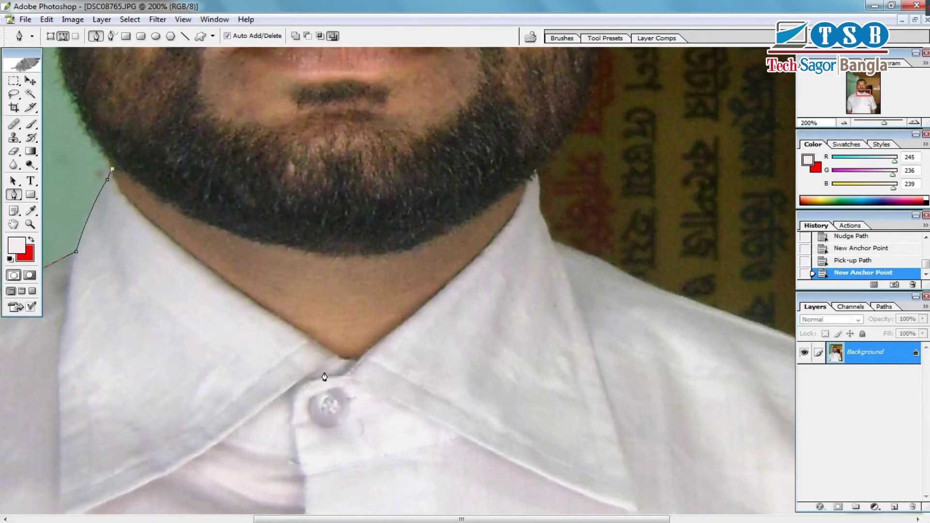
{"action": "key", "text": "ctrl+minus"}
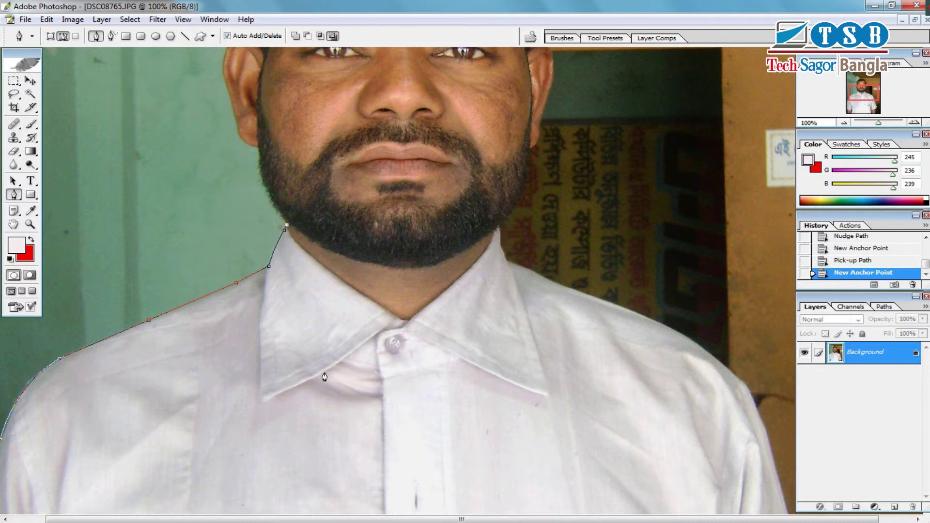
{"action": "scroll", "coordinate": [312, 271], "scroll_direction": "up", "scroll_amount": 1}
{"action": "scroll", "coordinate": [313, 276], "scroll_direction": "up", "scroll_amount": 4}
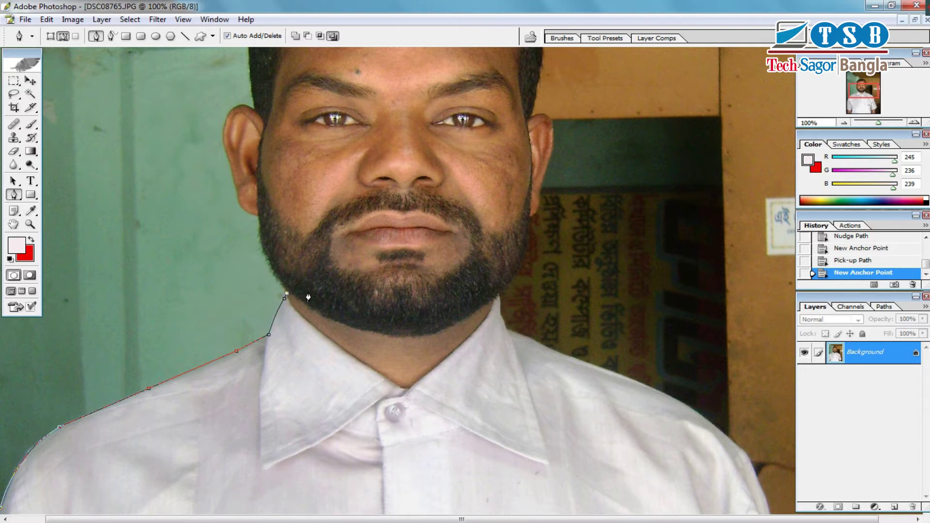
Step: Trace curved anchors up the left jaw and around the top of the left ear
{"action": "left_click_drag", "start_coordinate": [308, 297], "coordinate": [344, 343]}
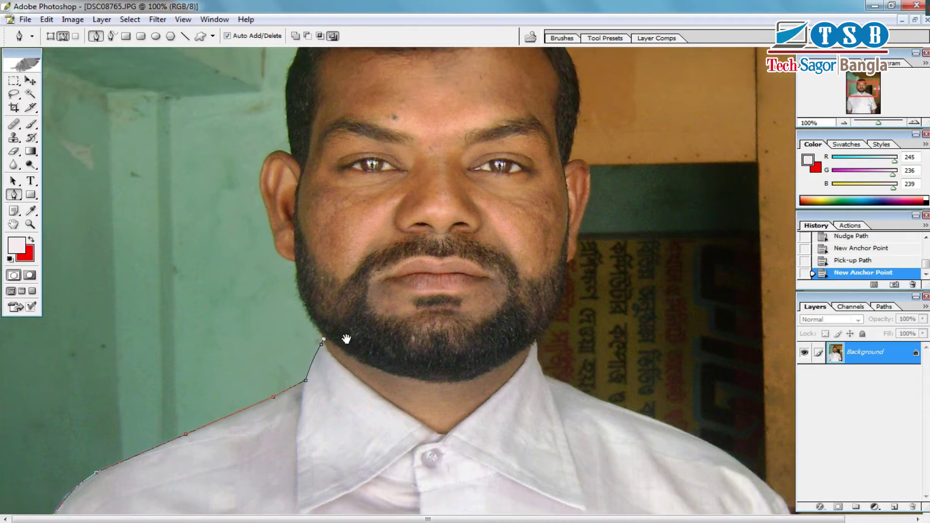
{"action": "left_click_drag", "start_coordinate": [298, 288], "coordinate": [269, 215]}
{"action": "scroll", "coordinate": [278, 223], "scroll_direction": "up", "scroll_amount": 3}
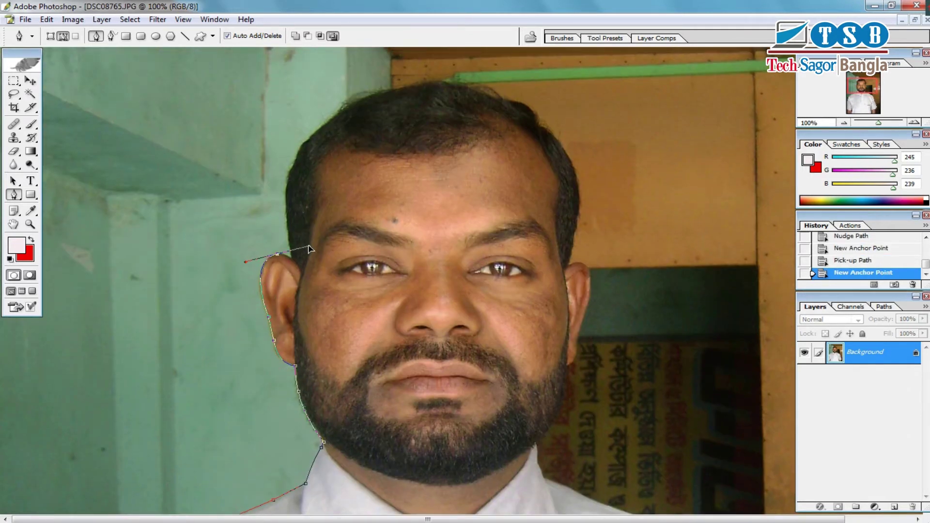
{"action": "left_click_drag", "start_coordinate": [277, 260], "coordinate": [292, 263]}
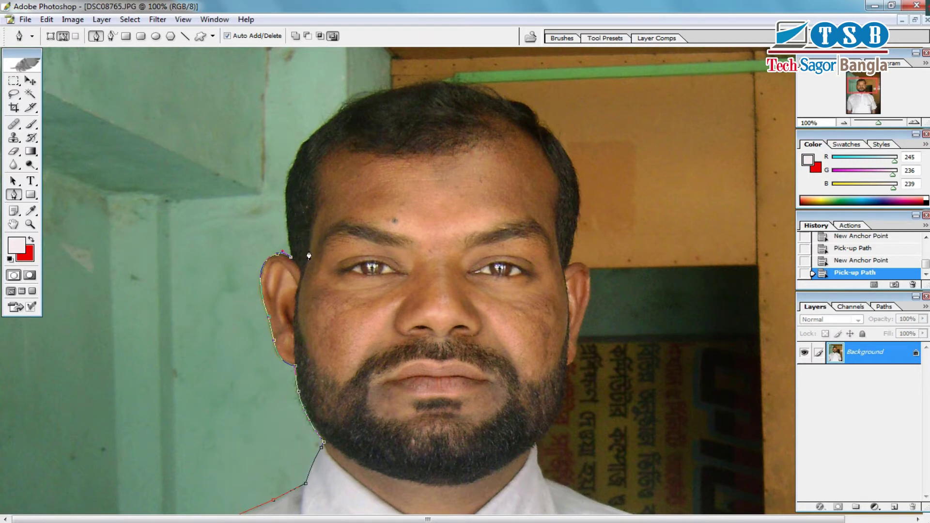
{"action": "scroll", "coordinate": [343, 202], "scroll_direction": "up", "scroll_amount": 2}
{"action": "left_click", "coordinate": [286, 260]}
{"action": "left_click_drag", "start_coordinate": [314, 197], "coordinate": [334, 184]}
Step: Carry the outline over the top of the head and down its right side
{"action": "left_click", "coordinate": [372, 157]}
{"action": "left_click", "coordinate": [489, 157]}
{"action": "left_click_drag", "start_coordinate": [542, 185], "coordinate": [547, 201]}
{"action": "left_click", "coordinate": [577, 280]}
{"action": "left_click_drag", "start_coordinate": [573, 313], "coordinate": [579, 339]}
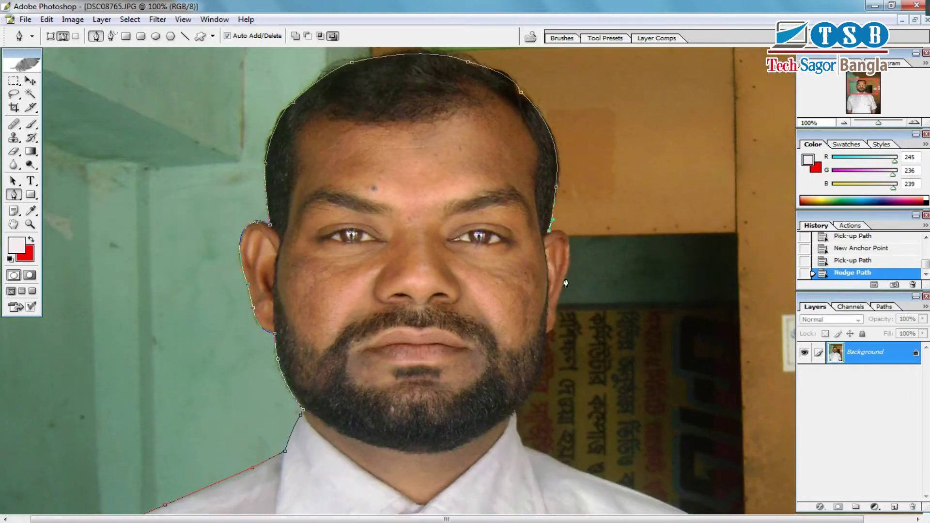
Step: Trace the right ear, cheek and jaw, ending just below the jawline
{"action": "left_click_drag", "start_coordinate": [566, 277], "coordinate": [558, 306]}
{"action": "left_click", "coordinate": [546, 311]}
{"action": "left_click_drag", "start_coordinate": [517, 387], "coordinate": [490, 409]}
{"action": "left_click", "coordinate": [517, 408]}
{"action": "left_click", "coordinate": [524, 422]}
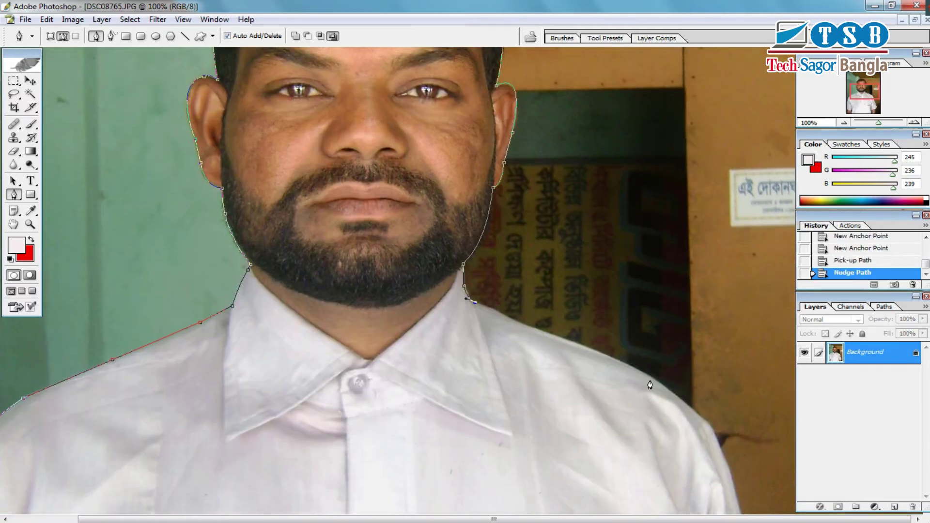
Step: Extend the outline over the right shoulder and down the right sleeve
{"action": "left_click", "coordinate": [549, 334]}
{"action": "scroll", "coordinate": [656, 391], "scroll_direction": "down", "scroll_amount": 3}
{"action": "left_click_drag", "start_coordinate": [722, 358], "coordinate": [740, 417]}
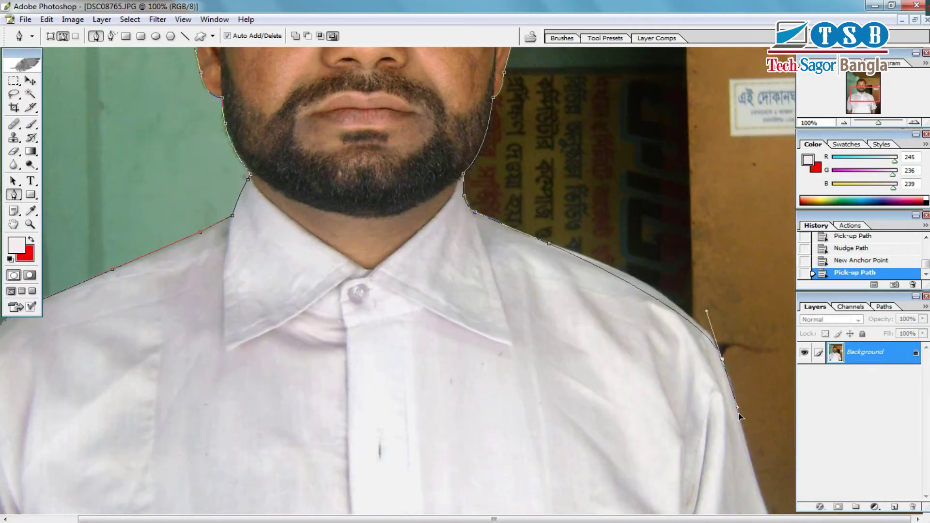
{"action": "key", "text": "ctrl+minus"}
{"action": "key", "text": "ctrl+plus"}
{"action": "left_click", "coordinate": [711, 414]}
{"action": "scroll", "coordinate": [717, 422], "scroll_direction": "down", "scroll_amount": 2}
{"action": "left_click", "coordinate": [730, 399]}
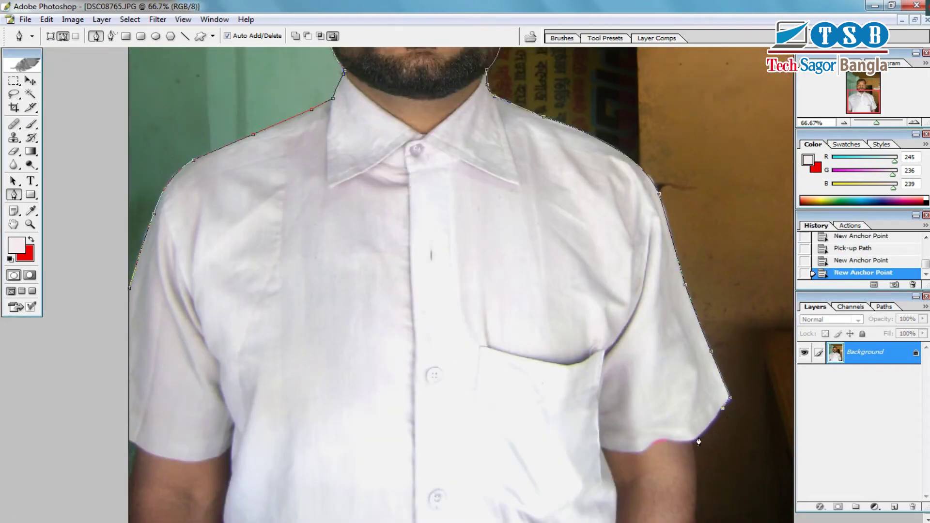
Step: Add curved anchors below the sleeve down to the photo's bottom edge, nudging the last one up
{"action": "left_click_drag", "start_coordinate": [695, 441], "coordinate": [682, 448]}
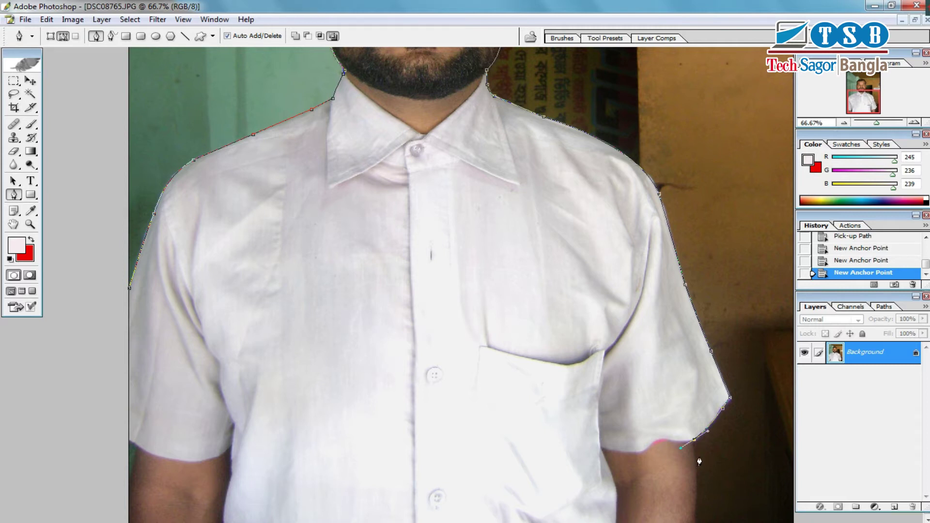
{"action": "left_click", "coordinate": [694, 441]}
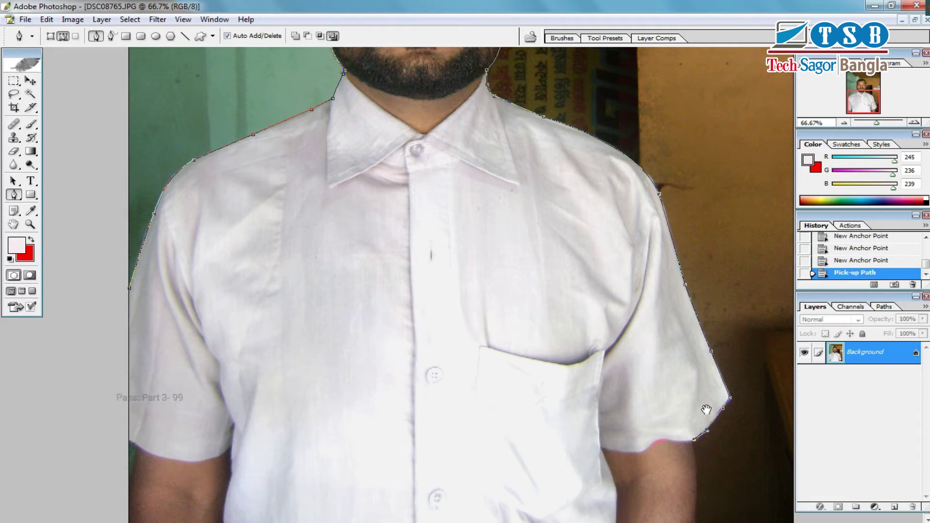
{"action": "left_click_drag", "start_coordinate": [697, 520], "coordinate": [695, 522]}
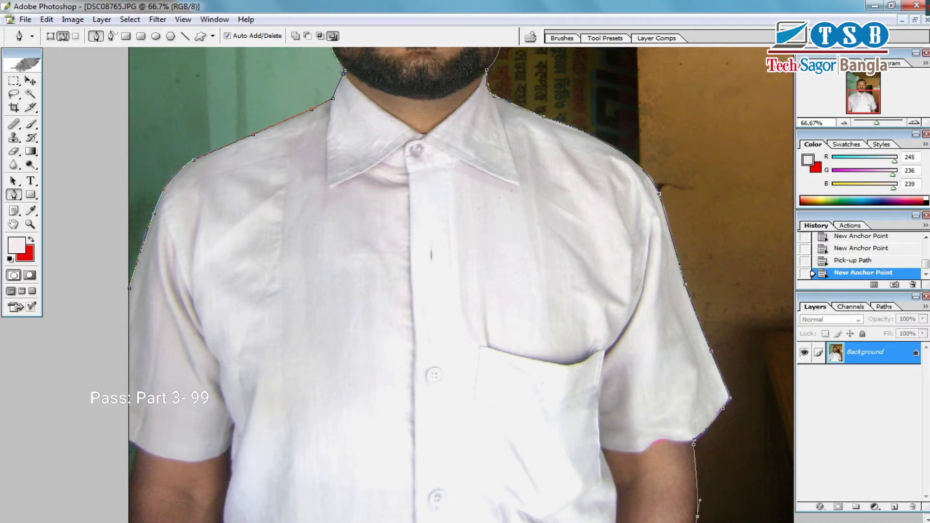
{"action": "left_click", "coordinate": [698, 520]}
{"action": "key", "text": "Up"}
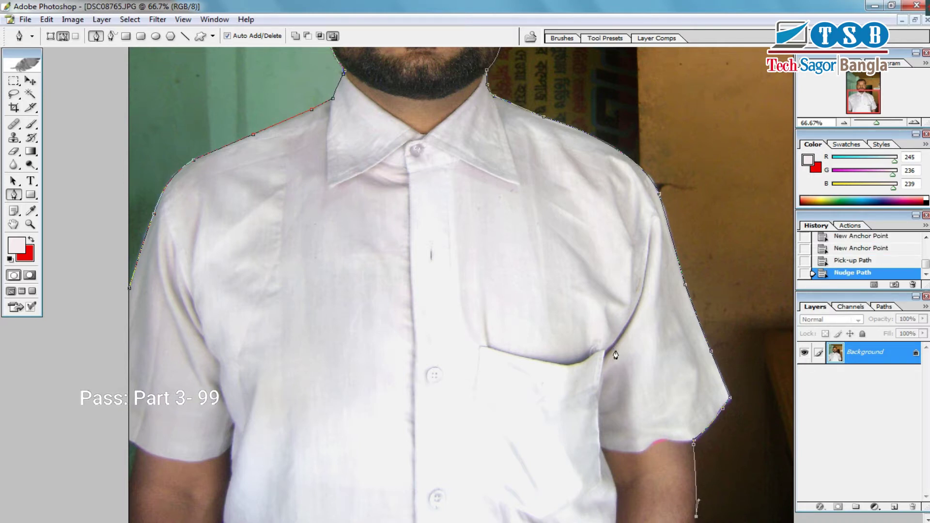
Step: Zoom out and run the outline below the photo and up its right side
{"action": "key", "text": "ctrl+minus"}
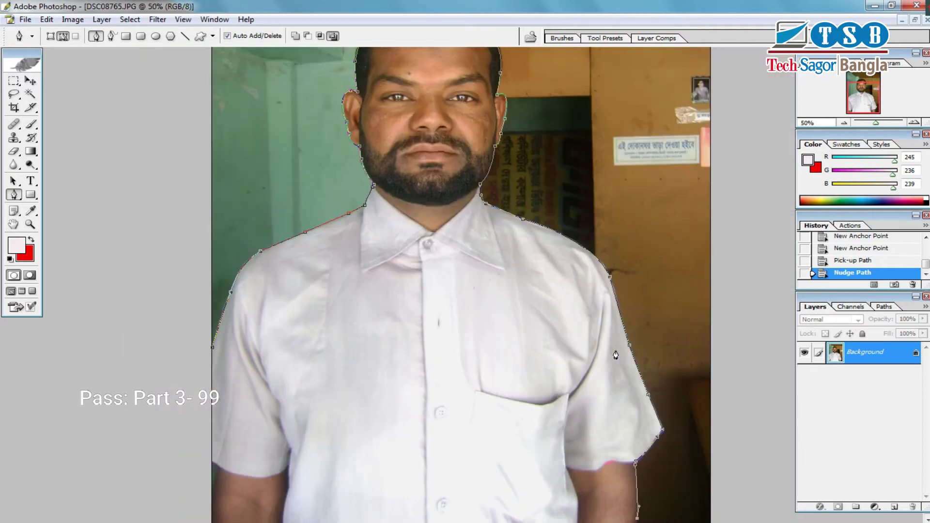
{"action": "key", "text": "ctrl+minus"}
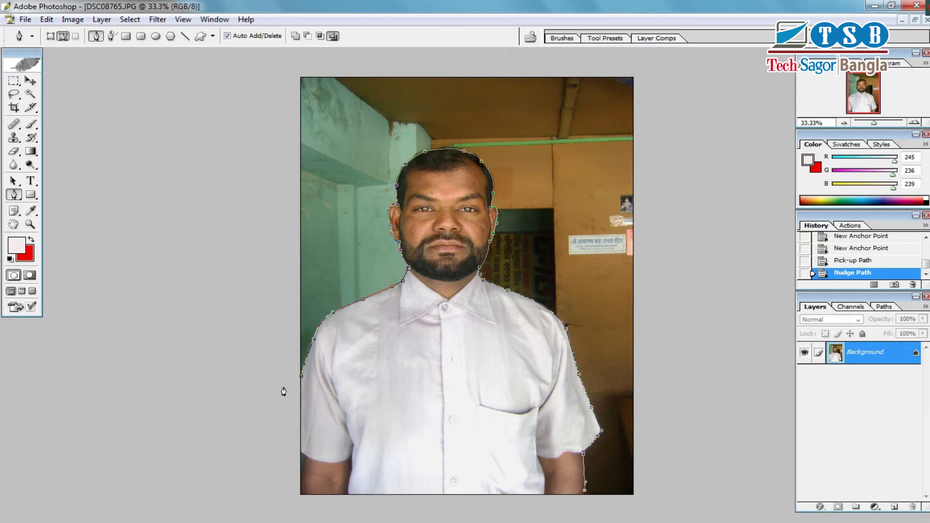
{"action": "left_click", "coordinate": [585, 503]}
{"action": "left_click", "coordinate": [648, 509]}
{"action": "key", "text": "ctrl+minus"}
{"action": "left_click", "coordinate": [675, 217]}
{"action": "left_click", "coordinate": [652, 121]}
Step: Loop the outline over the top and down the left, closing it at the start point
{"action": "left_click", "coordinate": [523, 86]}
{"action": "left_click", "coordinate": [359, 86]}
{"action": "left_click", "coordinate": [298, 99]}
{"action": "left_click", "coordinate": [266, 165]}
{"action": "left_click", "coordinate": [276, 330]}
{"action": "left_click", "coordinate": [295, 374]}
{"action": "left_click", "coordinate": [331, 375]}
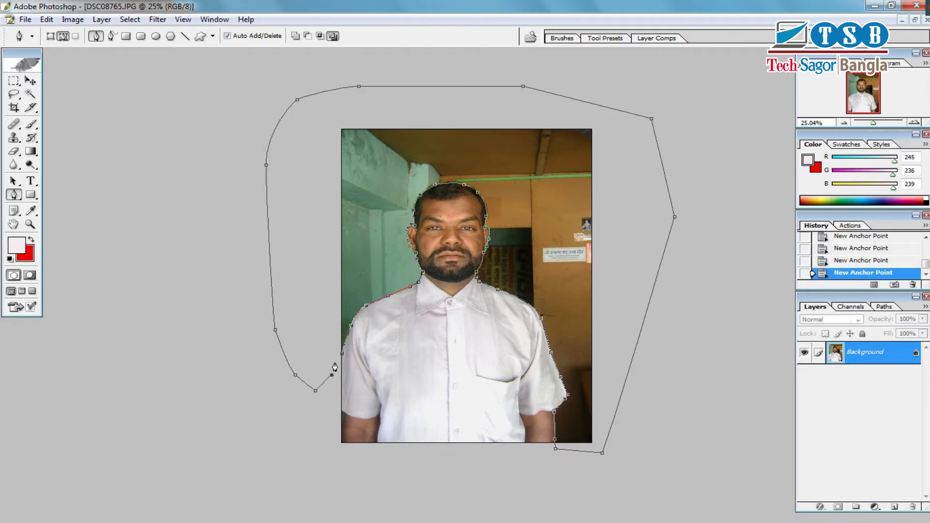
{"action": "left_click", "coordinate": [343, 358]}
Step: Use Make Selection from the path's context menu with Feather Radius 1 and New Selection
{"action": "right_click", "coordinate": [385, 155]}
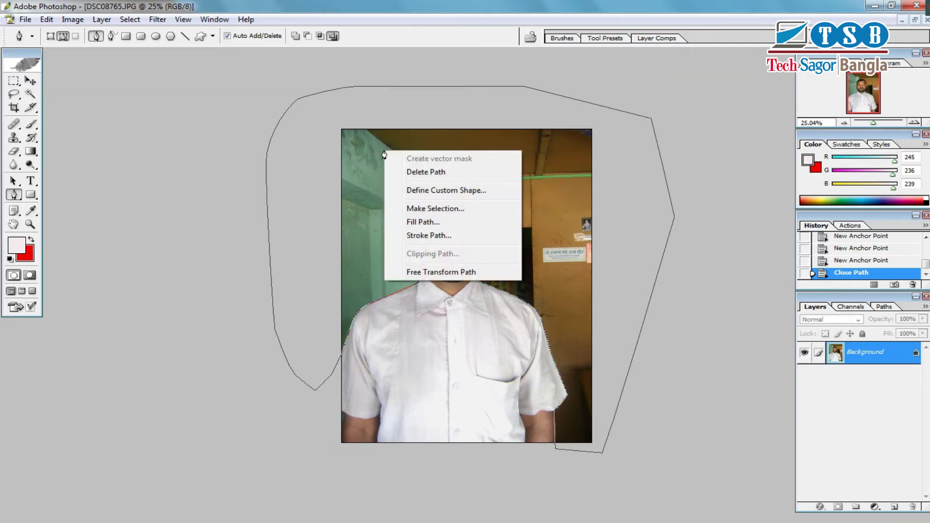
{"action": "left_click", "coordinate": [478, 215]}
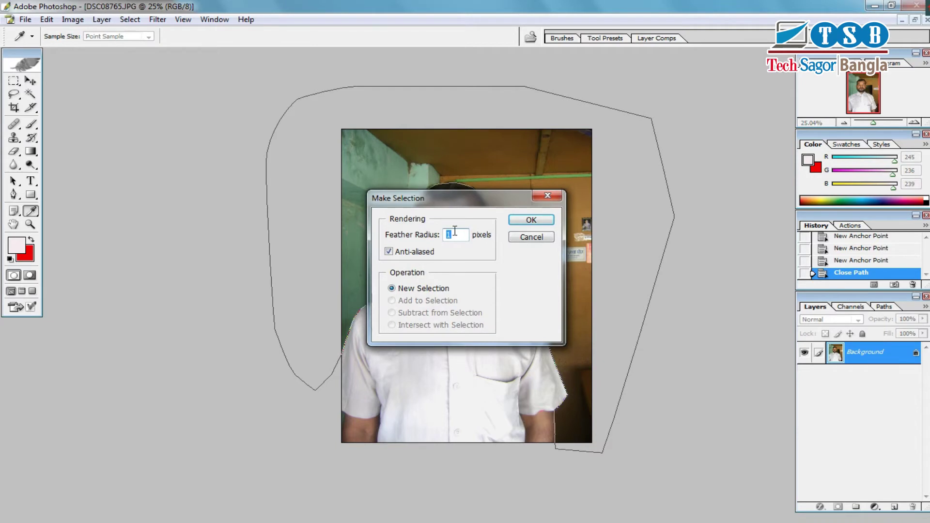
{"action": "left_click_drag", "start_coordinate": [463, 196], "coordinate": [275, 304]}
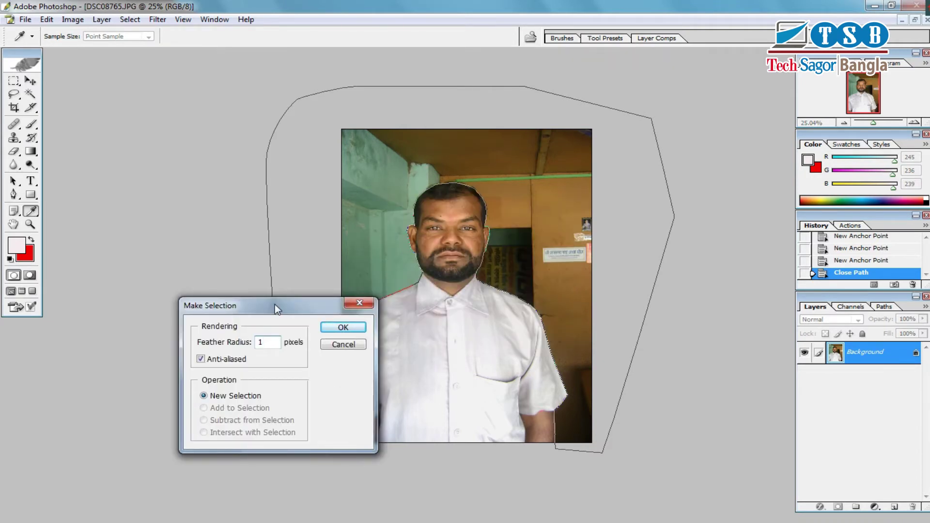
{"action": "key", "text": "Return"}
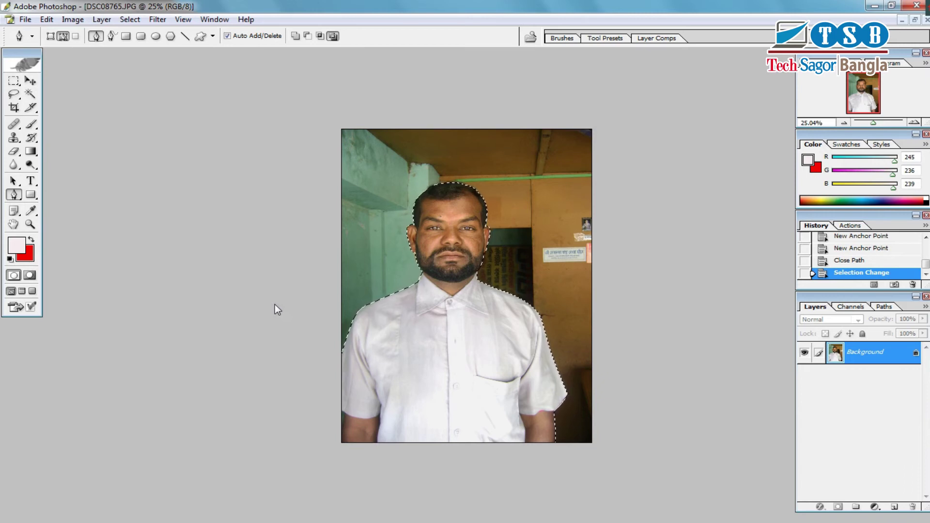
Step: Feather the selection by 5 pixels and fit the whole image on screen
{"action": "key", "text": "ctrl+alt+d"}
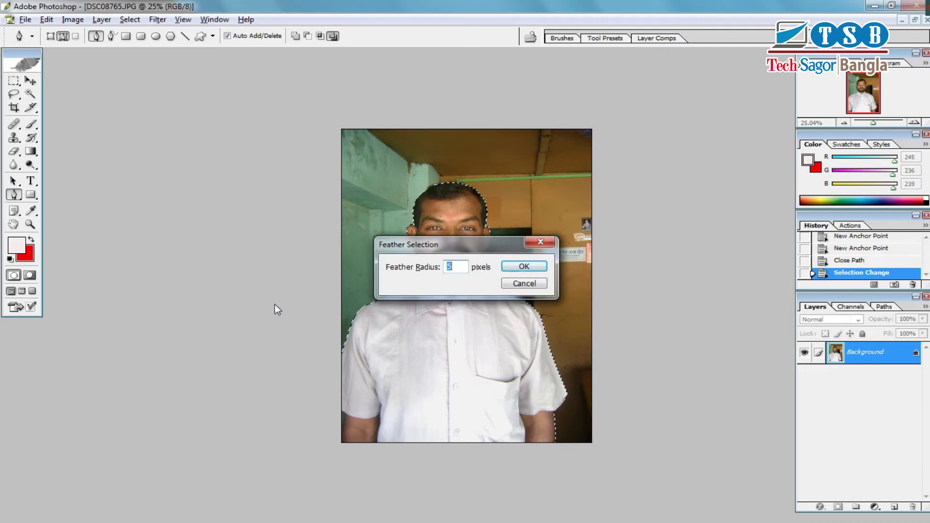
{"action": "key", "text": "Return"}
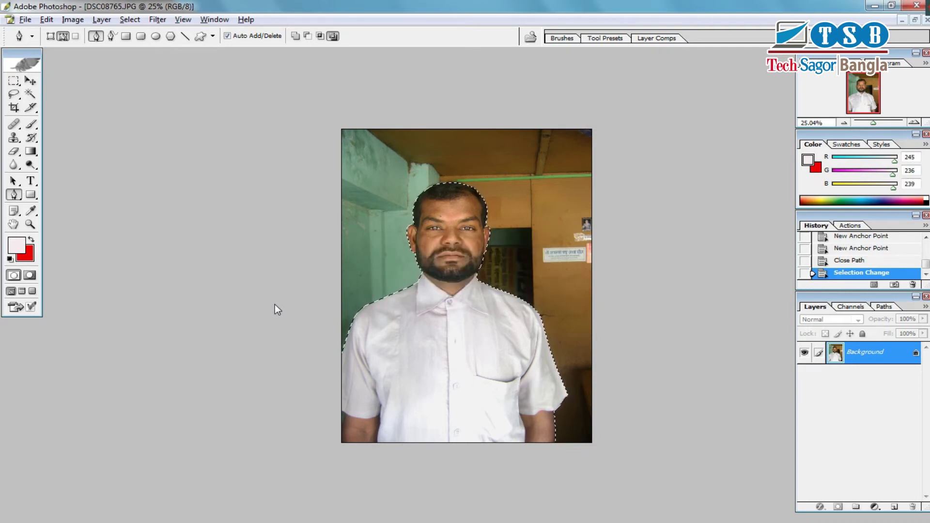
{"action": "key", "text": "ctrl+plus"}
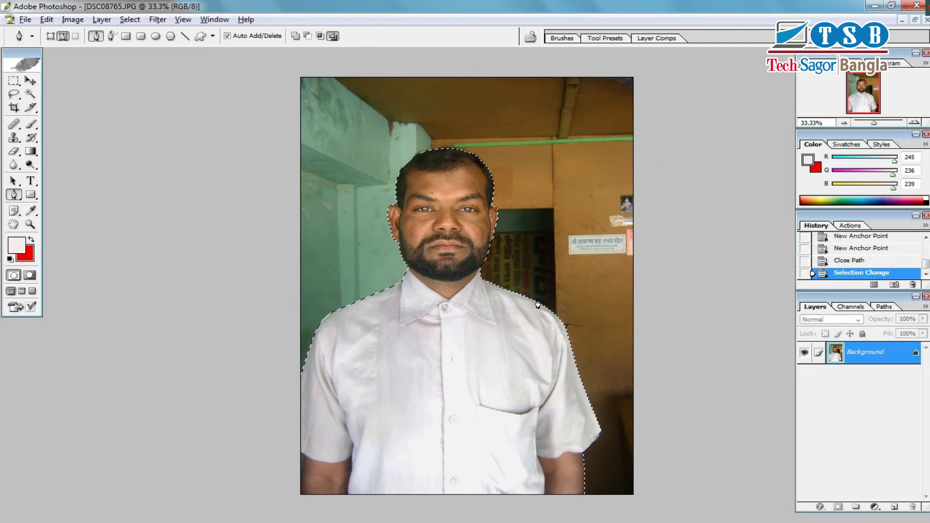
{"action": "key", "text": "ctrl+0"}
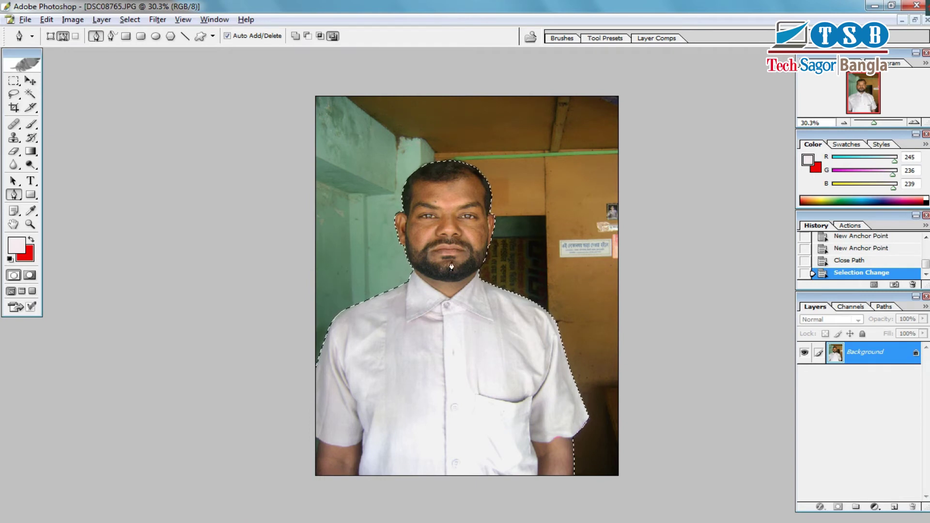
Step: Drop the red Color Picker attempt and make both foreground and background colours a light blue swatch
{"action": "left_click", "coordinate": [32, 257]}
{"action": "left_click_drag", "start_coordinate": [481, 147], "coordinate": [261, 227]}
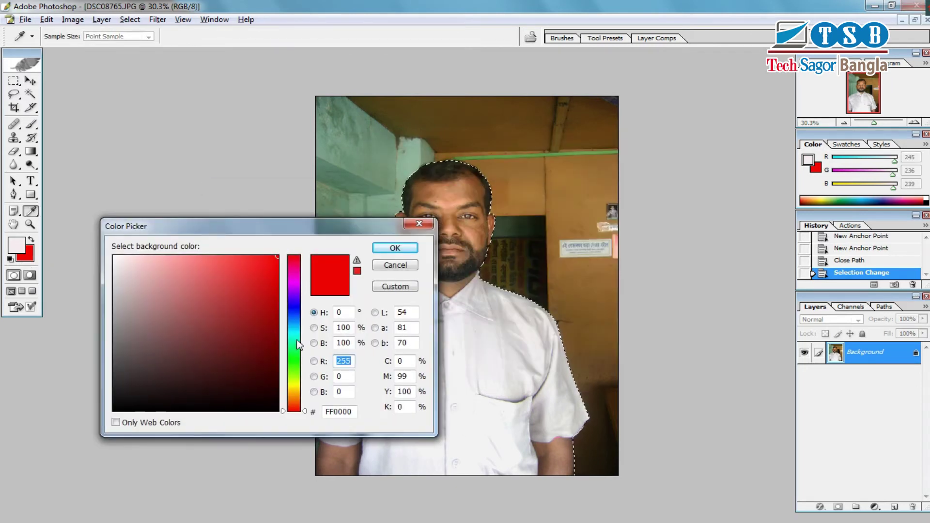
{"action": "left_click_drag", "start_coordinate": [298, 344], "coordinate": [299, 334]}
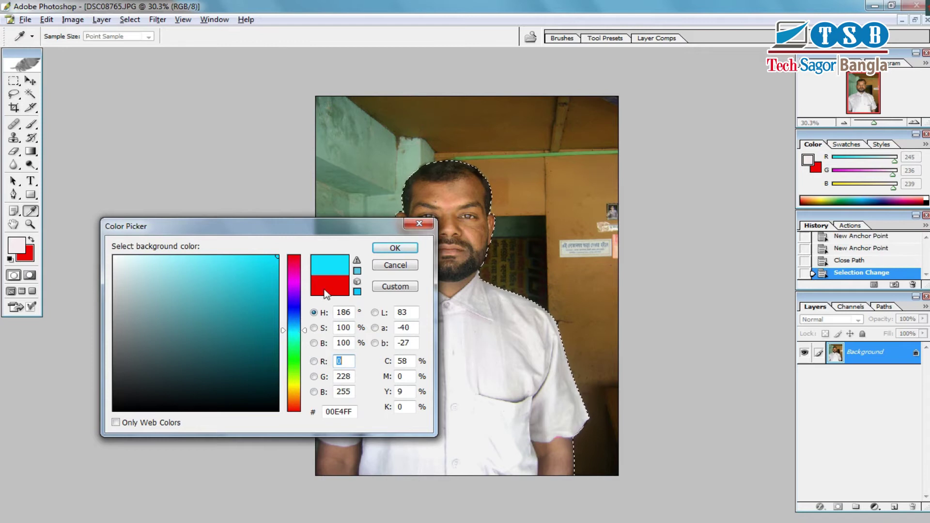
{"action": "left_click", "coordinate": [406, 268]}
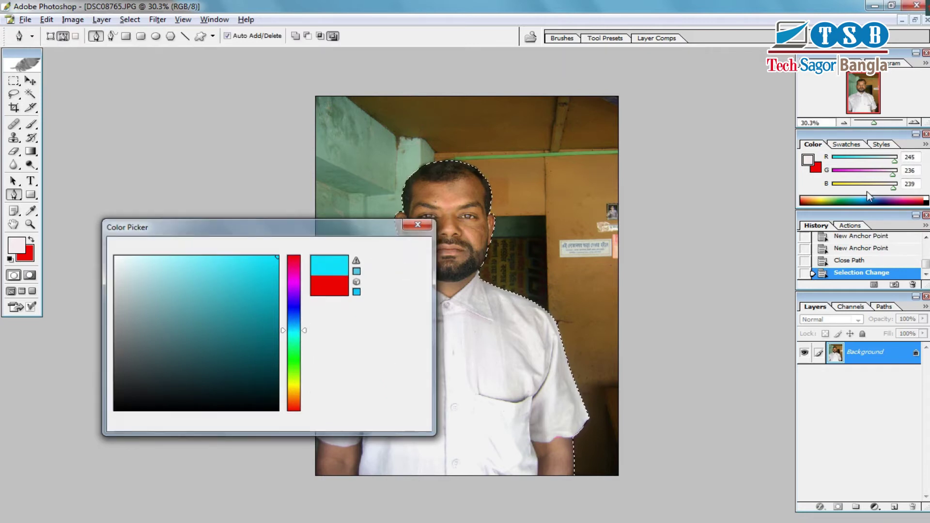
{"action": "left_click", "coordinate": [853, 147]}
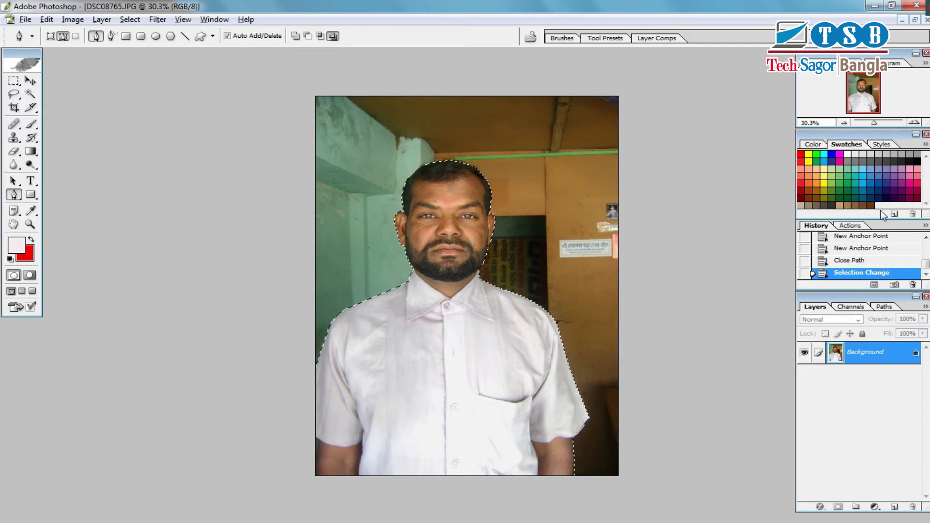
{"action": "left_click", "coordinate": [30, 81]}
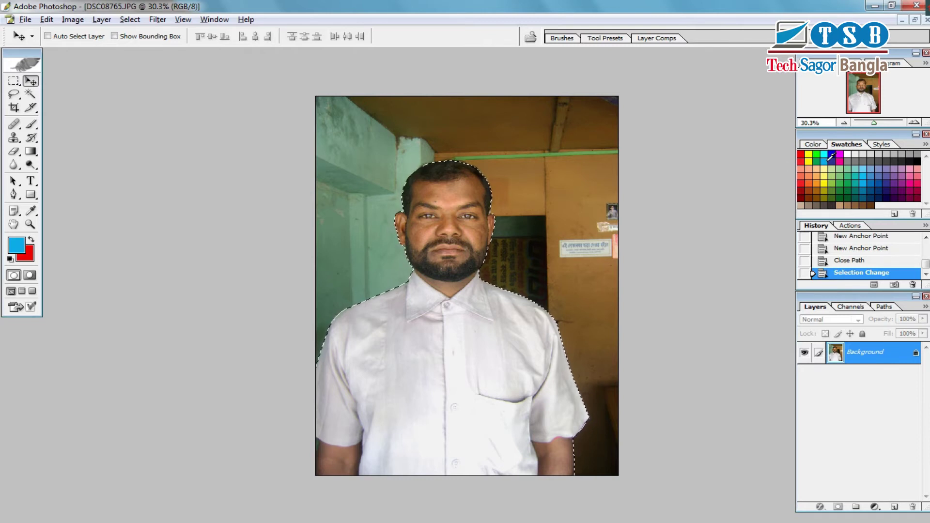
{"action": "left_click", "coordinate": [35, 243]}
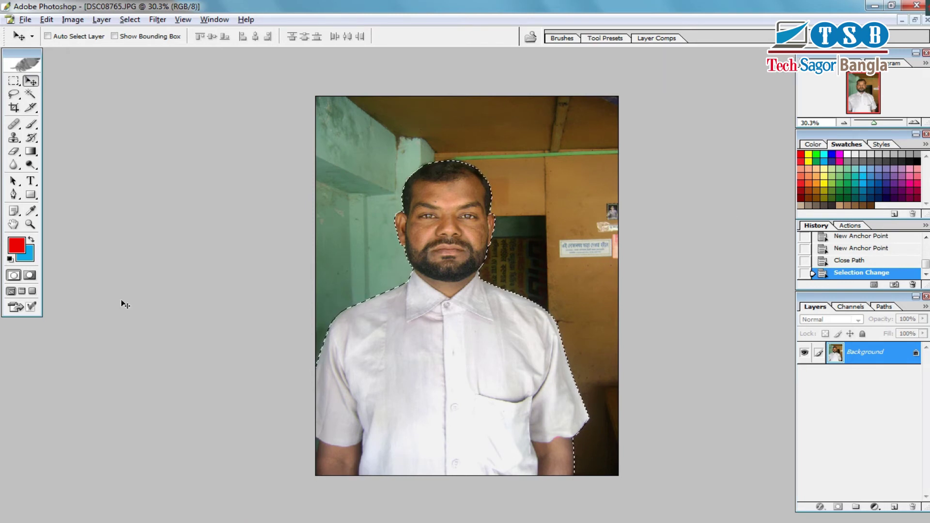
{"action": "left_click", "coordinate": [828, 159]}
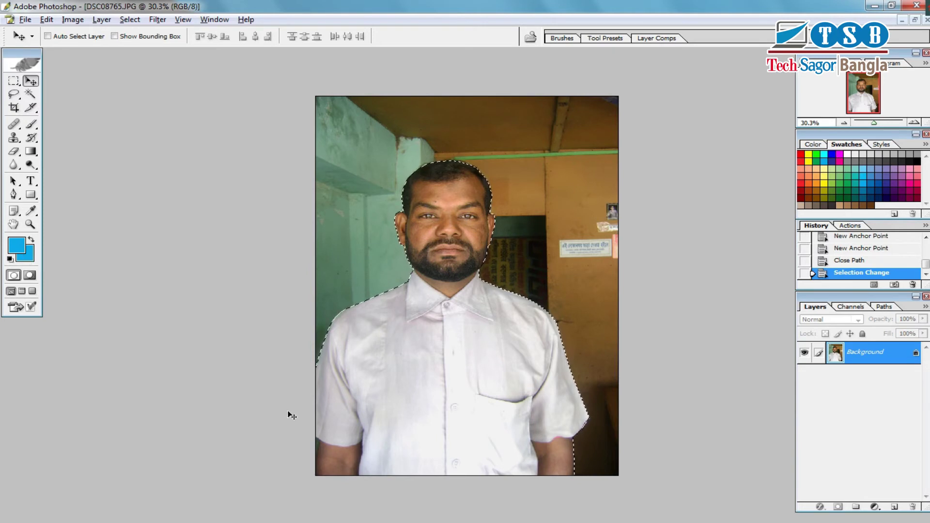
Step: Fill the selected room backdrop with solid light blue, then deselect
{"action": "key", "text": "Delete"}
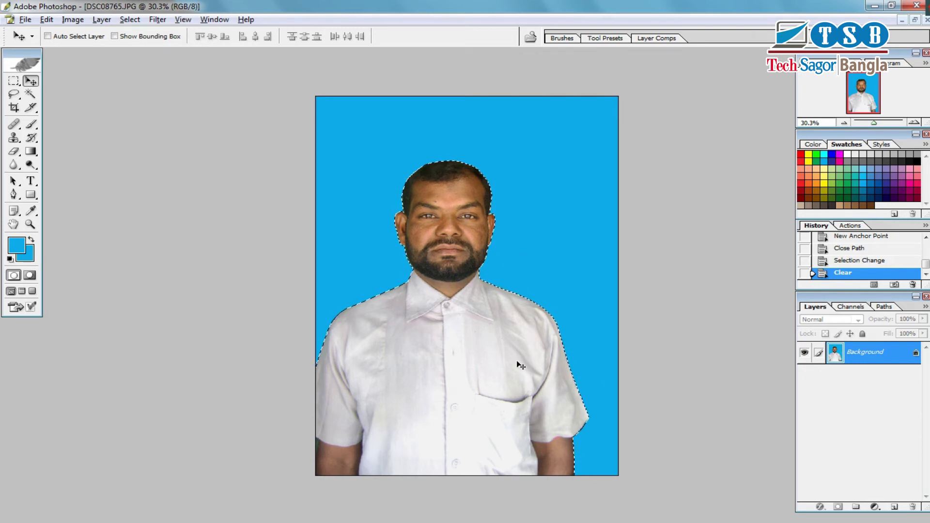
{"action": "key", "text": "ctrl+d"}
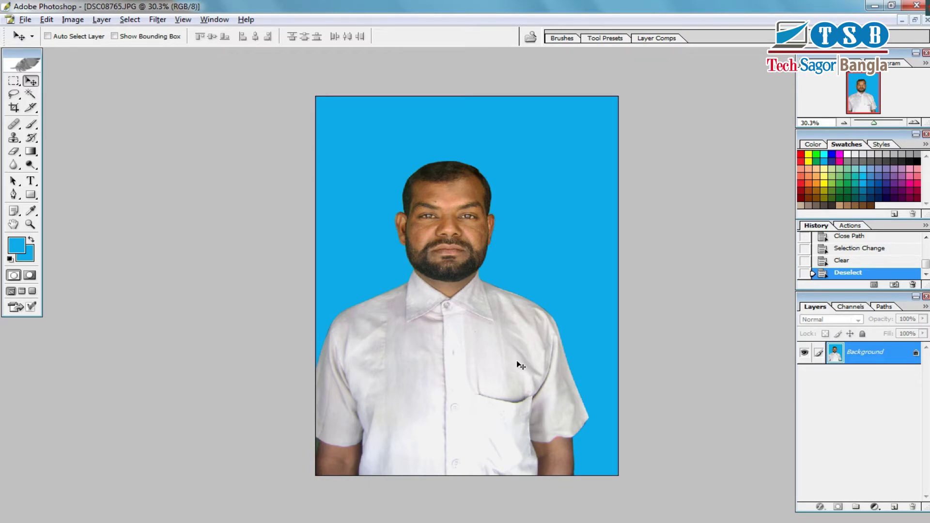
{"action": "scroll", "coordinate": [551, 301], "scroll_direction": "up", "scroll_amount": 2}
{"action": "scroll", "coordinate": [552, 301], "scroll_direction": "up", "scroll_amount": 2}
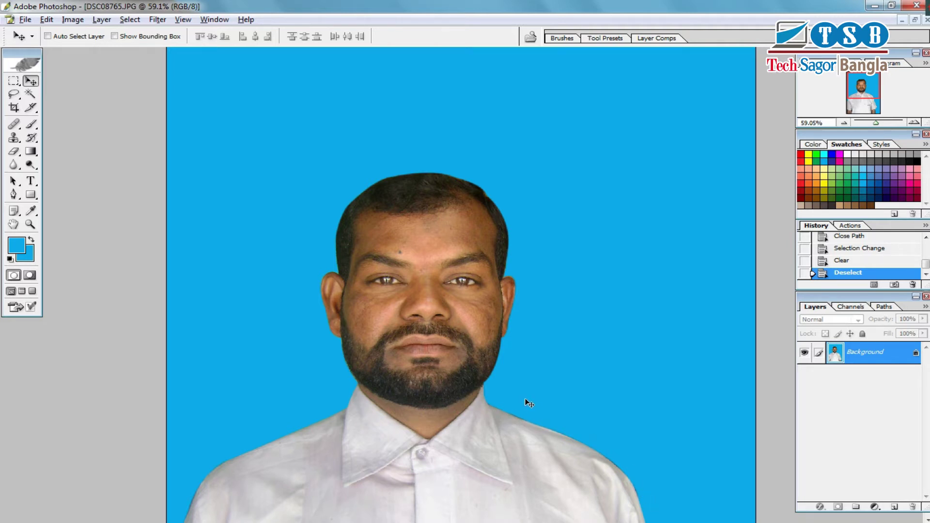
{"action": "scroll", "coordinate": [514, 342], "scroll_direction": "down", "scroll_amount": 2}
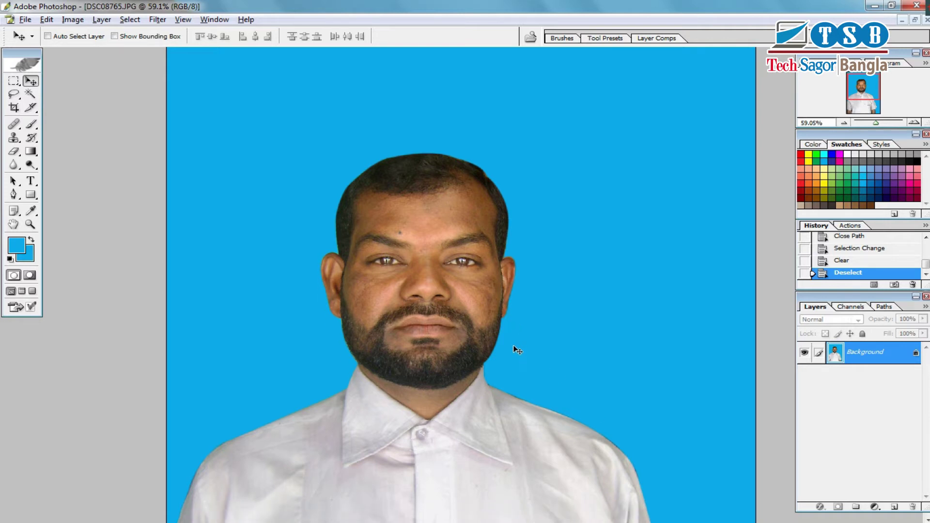
{"action": "key", "text": "ctrl+minus"}
{"action": "key", "text": "ctrl+minus"}
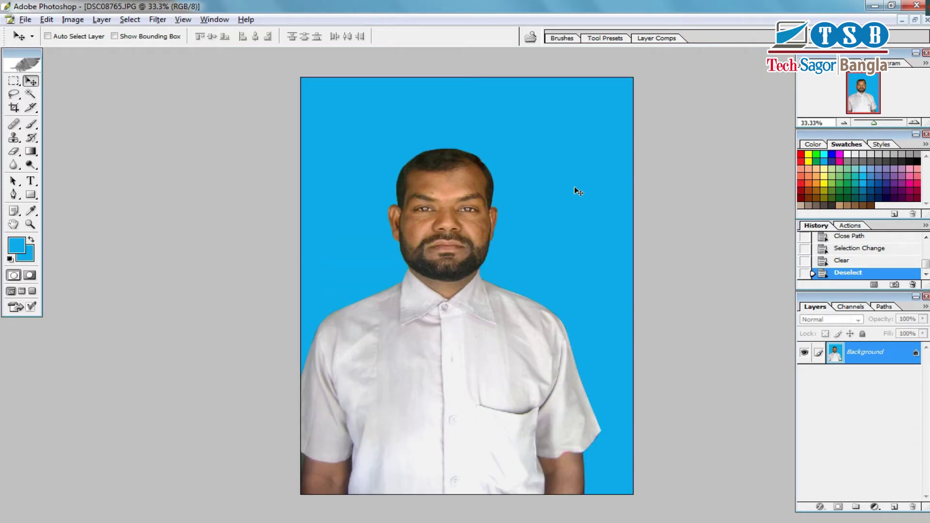
{"action": "key", "text": "ctrl+0"}
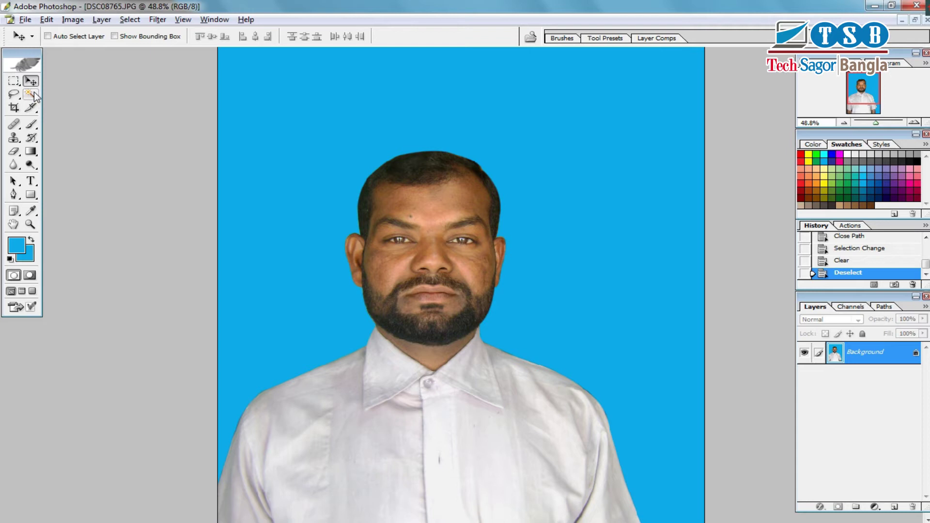
Step: Magic Wand the forehead, then add the nose, cheeks, head, beard, ear and neck to the selection
{"action": "left_click", "coordinate": [33, 94]}
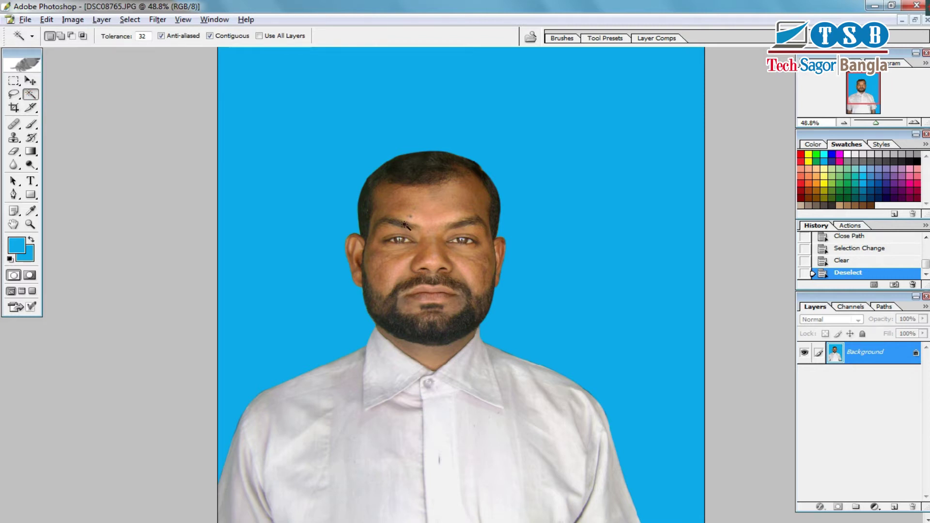
{"action": "left_click", "coordinate": [438, 223]}
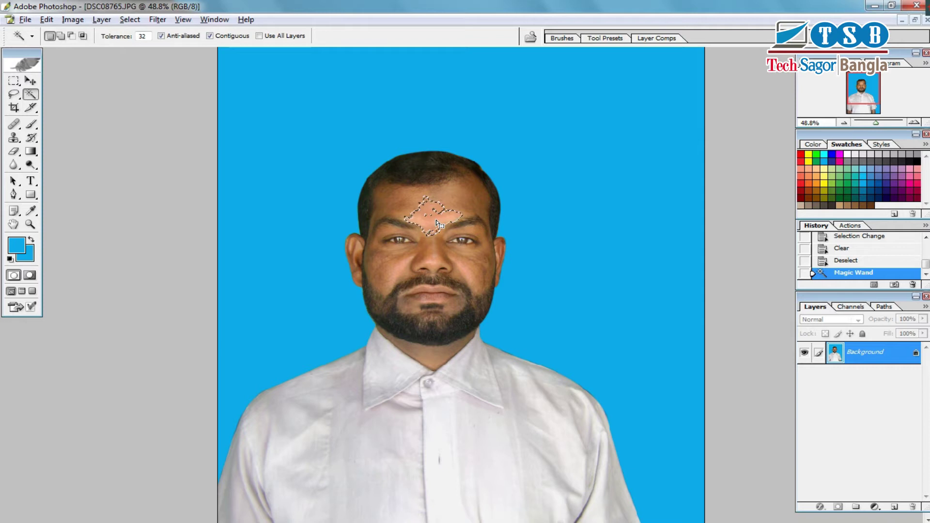
{"action": "left_click", "coordinate": [438, 204], "text": "shift"}
{"action": "left_click", "coordinate": [434, 254], "text": "shift"}
{"action": "left_click", "coordinate": [461, 237], "text": "shift"}
{"action": "left_click", "coordinate": [478, 271], "text": "shift"}
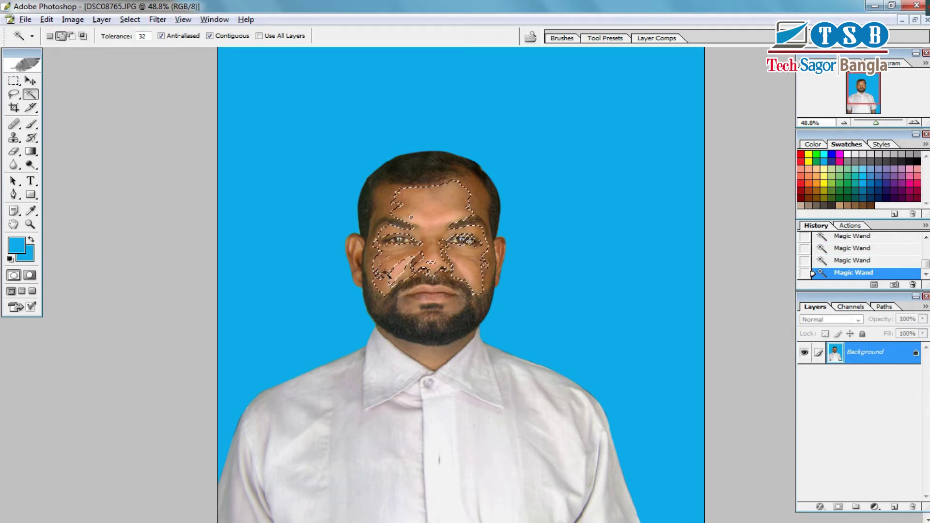
{"action": "left_click", "coordinate": [388, 201], "text": "shift"}
{"action": "left_click", "coordinate": [426, 315], "text": "shift"}
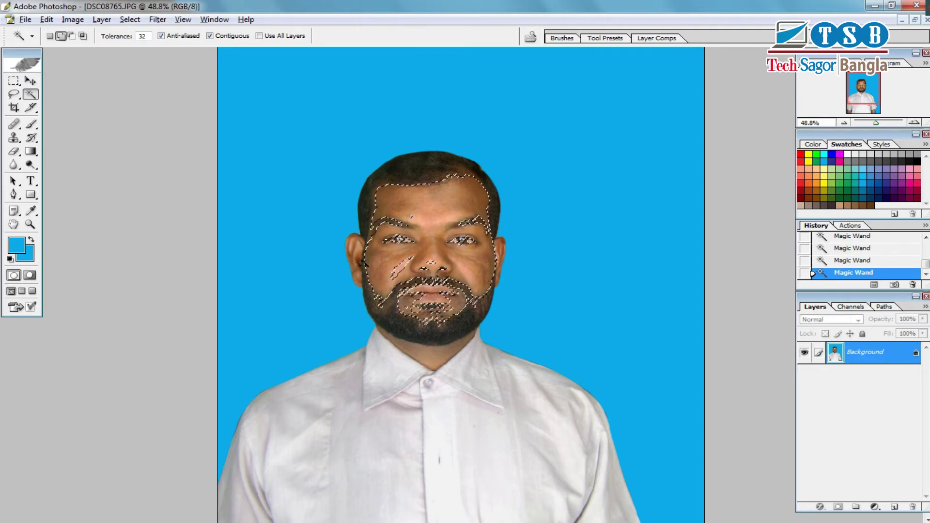
{"action": "left_click", "coordinate": [357, 249], "text": "shift"}
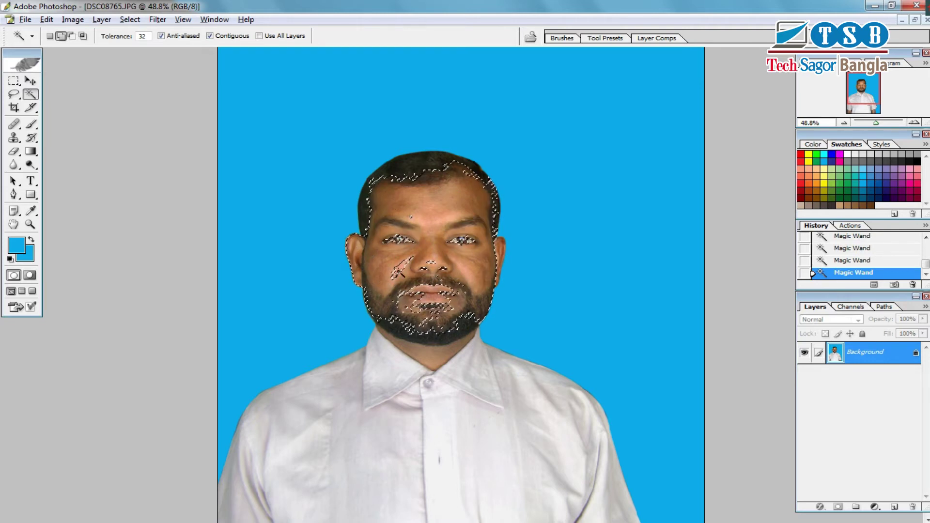
{"action": "left_click", "coordinate": [416, 348], "text": "shift"}
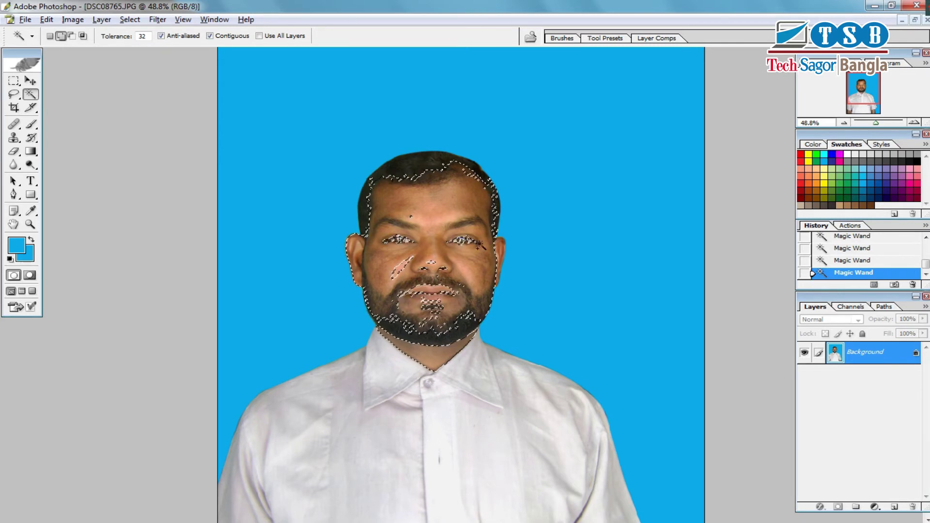
{"action": "left_click", "coordinate": [403, 266], "text": "alt"}
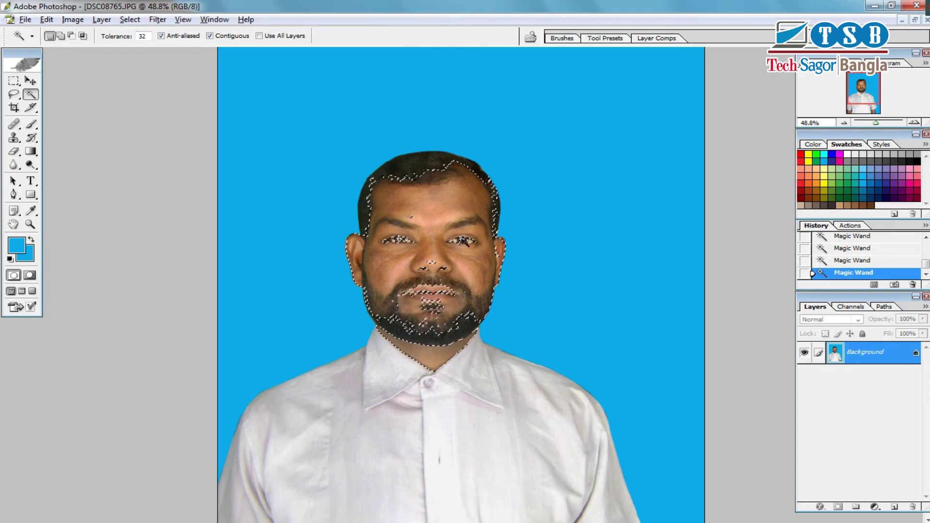
Step: Feather the face selection by 15 px, add the lips, and feather it again
{"action": "key", "text": "ctrl+alt+d"}
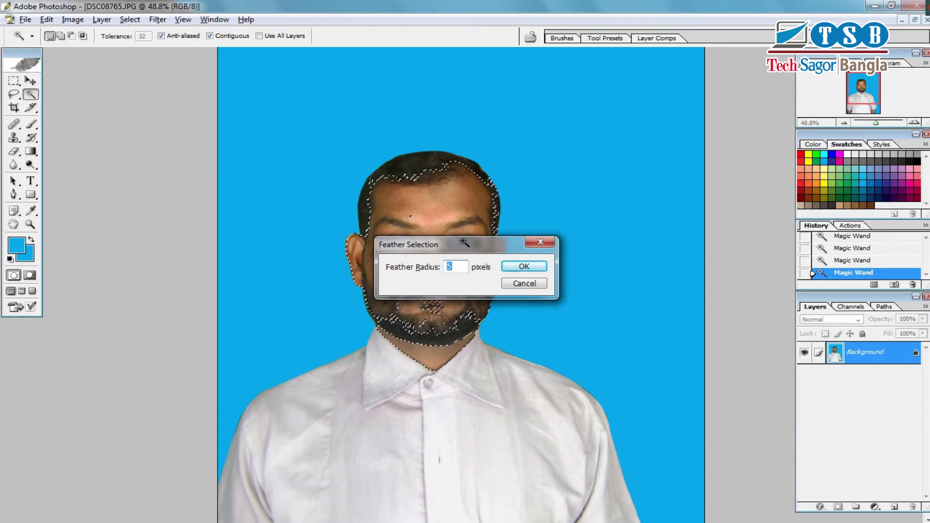
{"action": "type", "text": "15"}
{"action": "key", "text": "Return"}
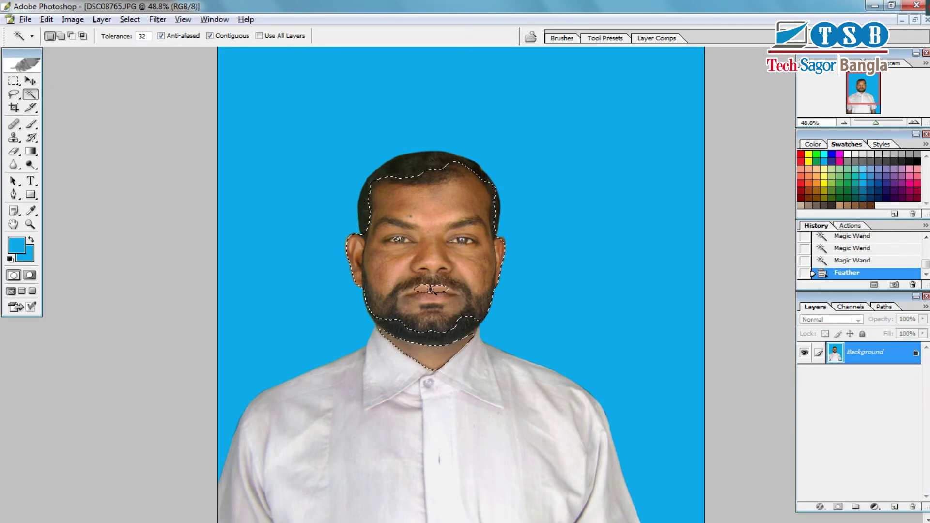
{"action": "left_click", "coordinate": [431, 290], "text": "shift"}
{"action": "key", "text": "ctrl+alt+d"}
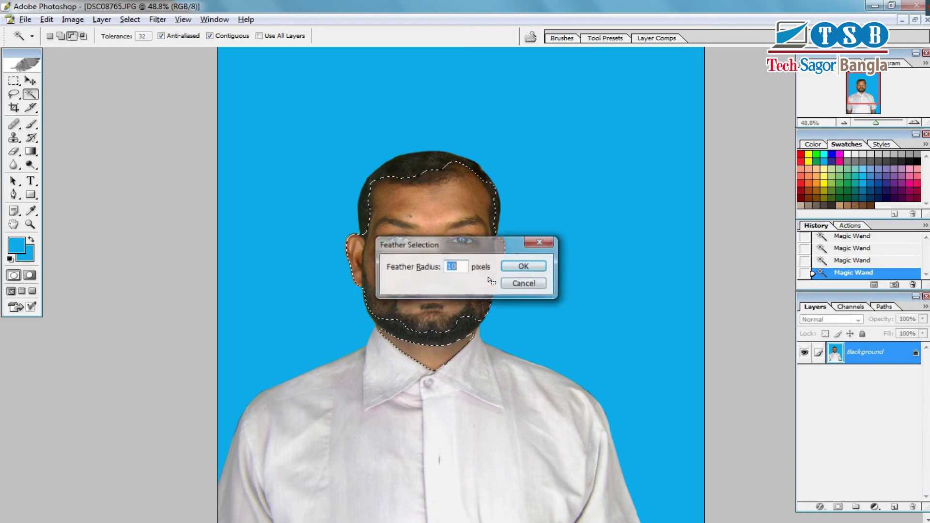
{"action": "key", "text": "Return"}
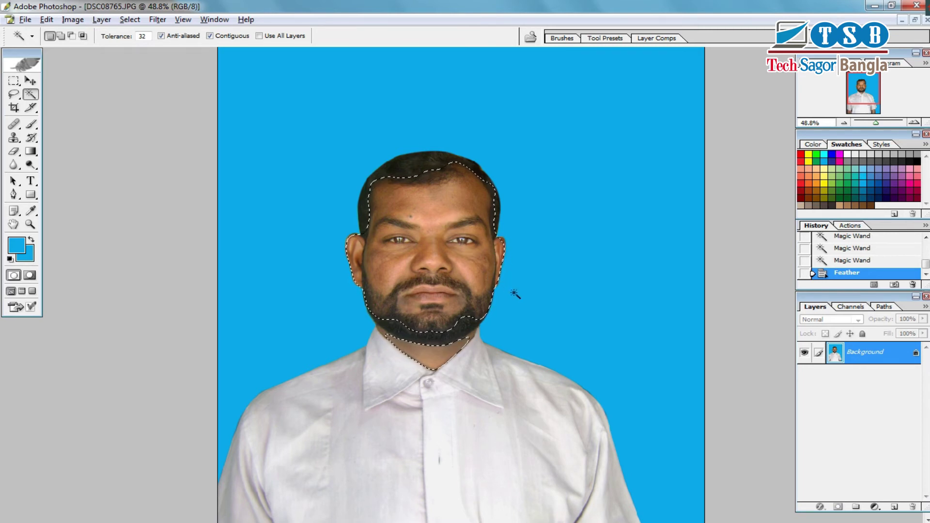
Step: Apply Levels to the face selection, moving the midtone slider to about 1.3
{"action": "left_click", "coordinate": [72, 19]}
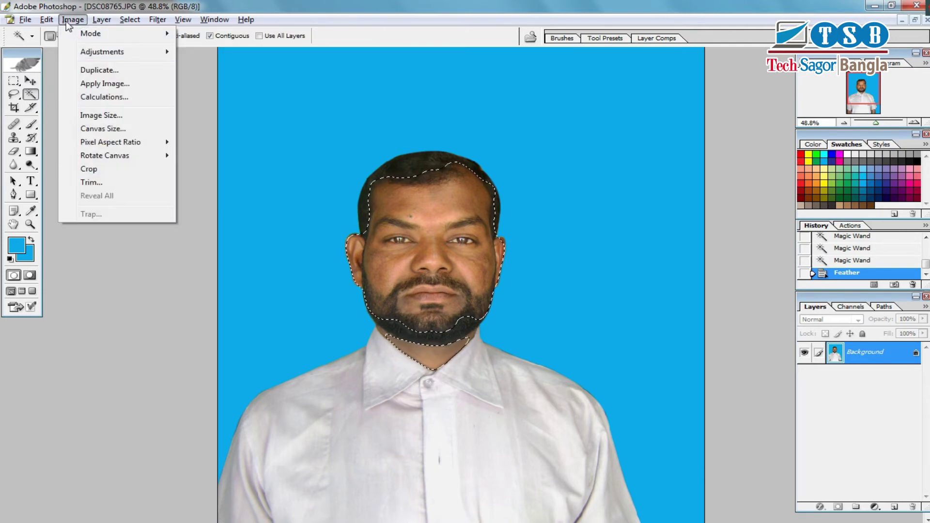
{"action": "mouse_move", "coordinate": [102, 51]}
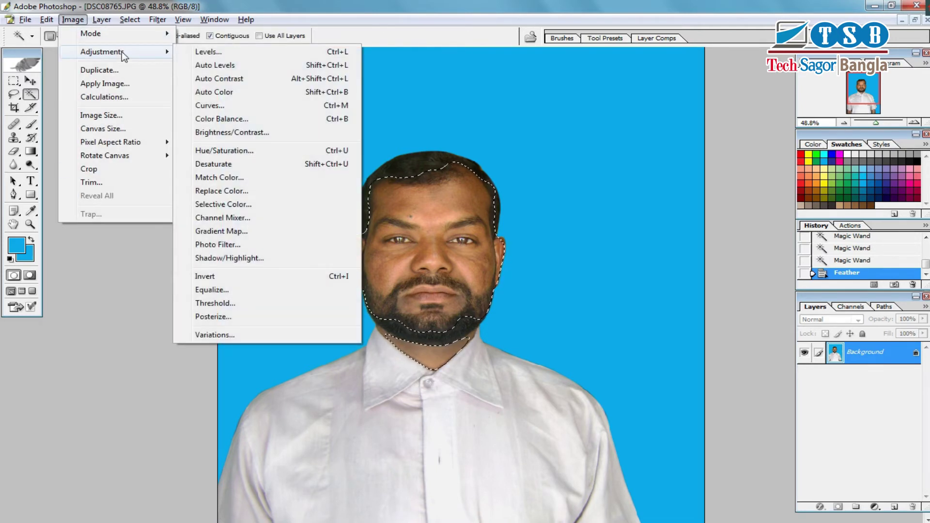
{"action": "left_click", "coordinate": [294, 55]}
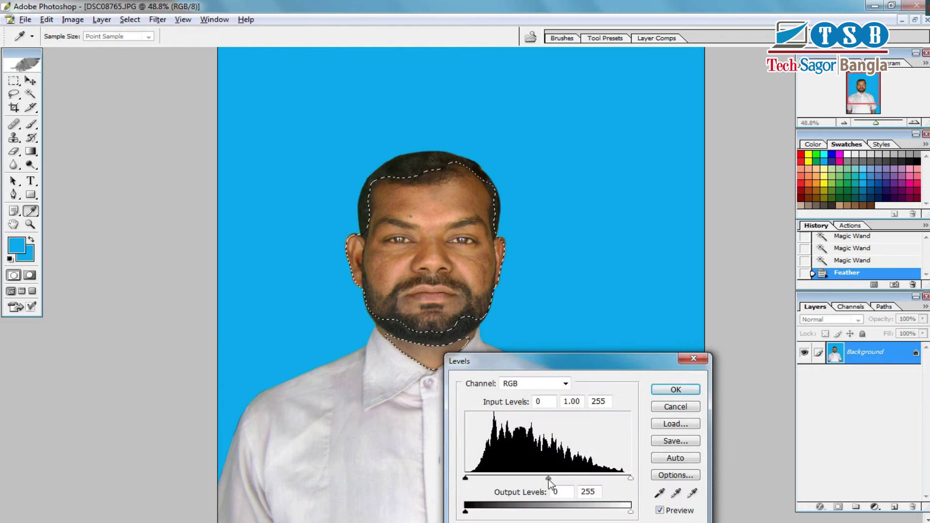
{"action": "left_click_drag", "start_coordinate": [548, 478], "coordinate": [530, 481]}
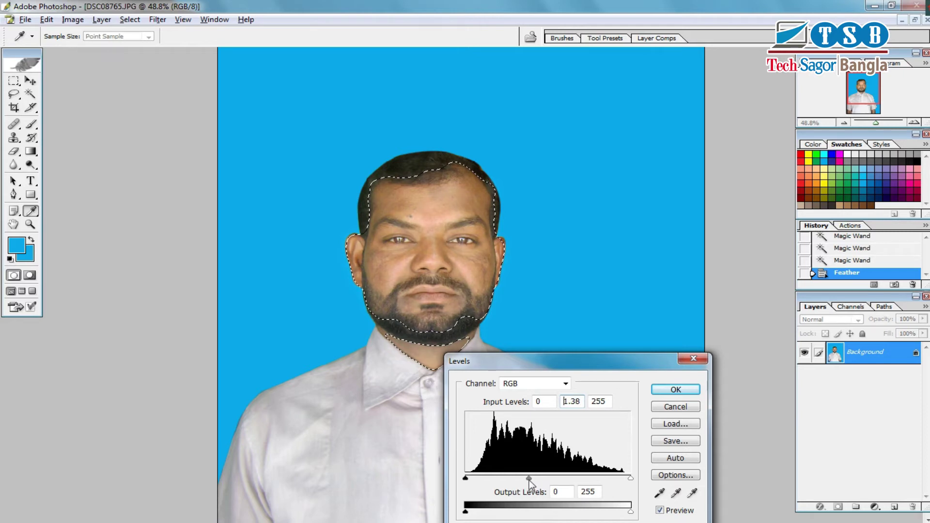
{"action": "left_click", "coordinate": [678, 390]}
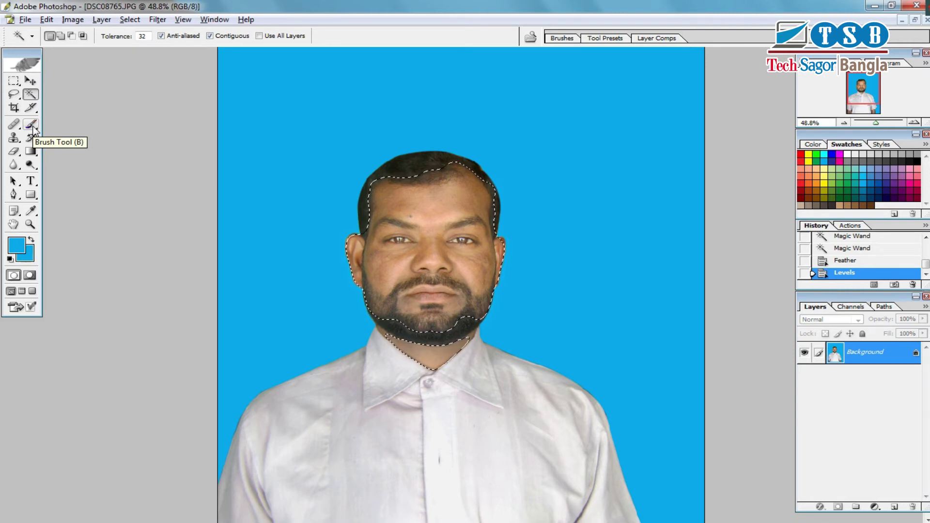
Step: Set up a soft 50px Brush with lowered flow for gentle skin painting
{"action": "left_click", "coordinate": [32, 126]}
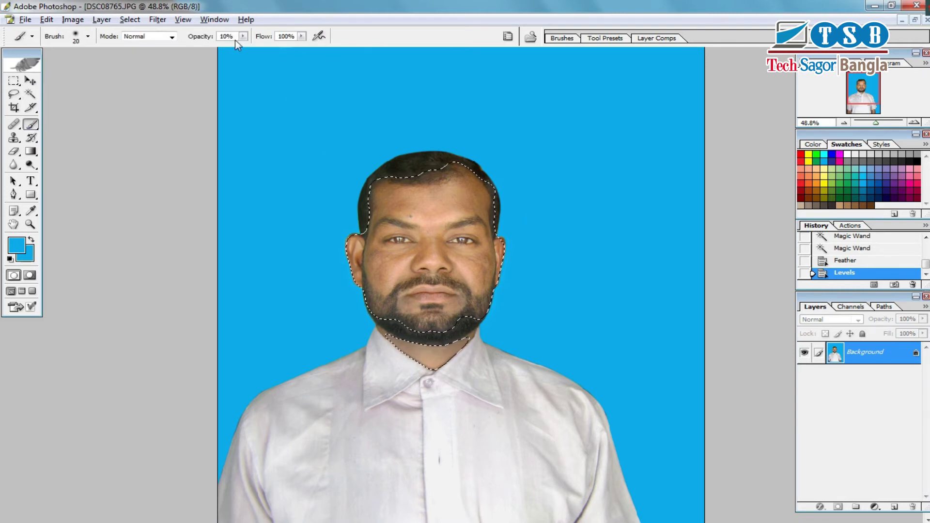
{"action": "left_click", "coordinate": [302, 36]}
{"action": "left_click_drag", "start_coordinate": [296, 50], "coordinate": [248, 51]}
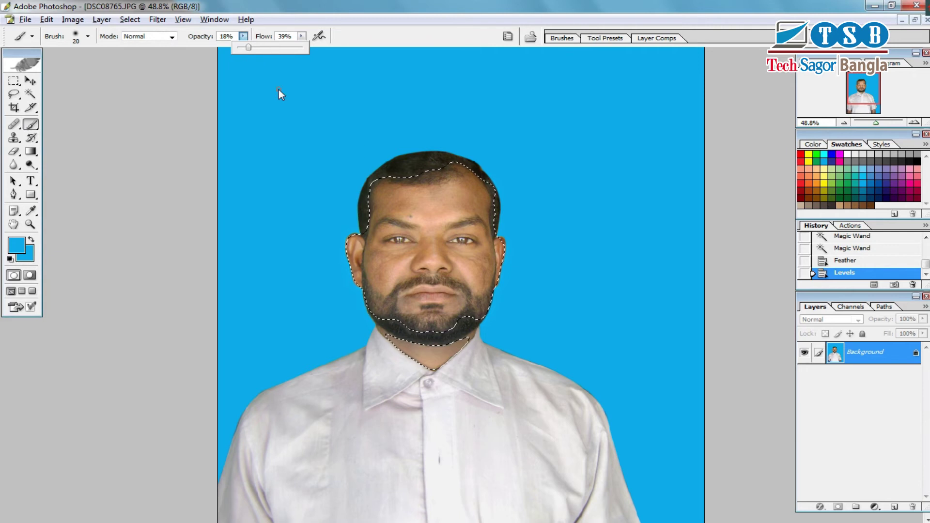
{"action": "right_click", "coordinate": [423, 213]}
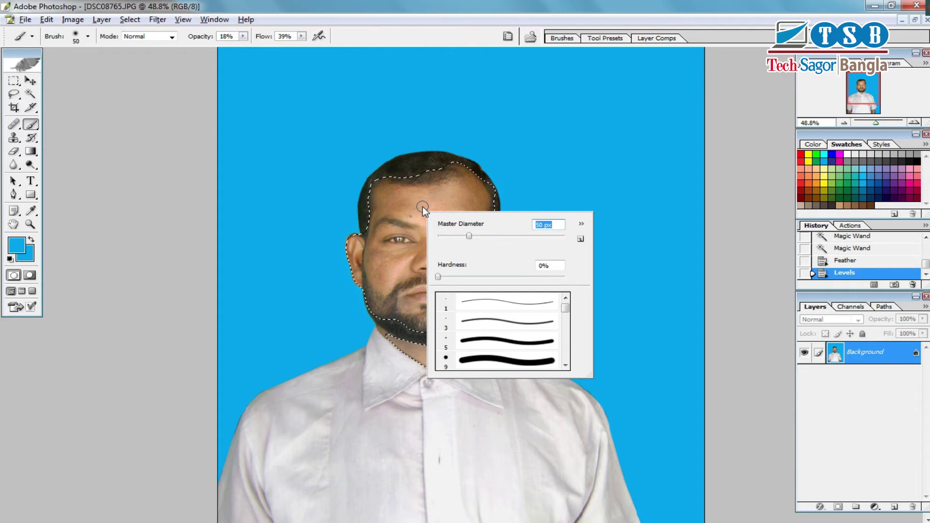
Step: Paint a trial skin stroke, undo it, and zoom in on the forehead
{"action": "left_click_drag", "start_coordinate": [436, 194], "coordinate": [453, 214]}
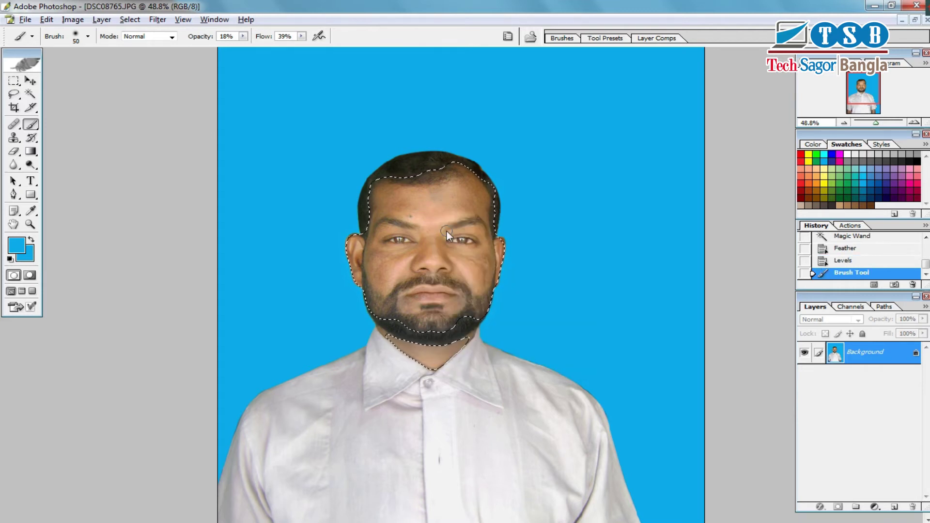
{"action": "key", "text": "ctrl+z"}
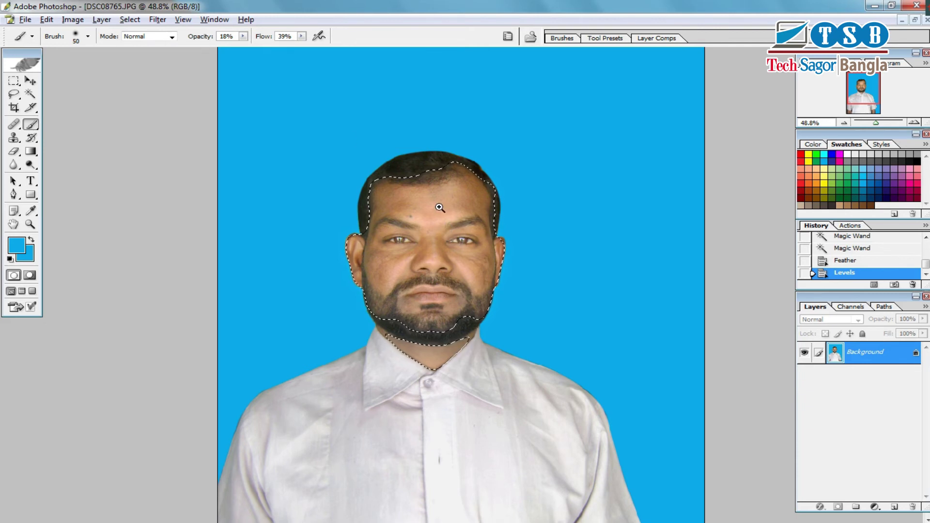
{"action": "left_click_drag", "start_coordinate": [382, 155], "coordinate": [540, 270]}
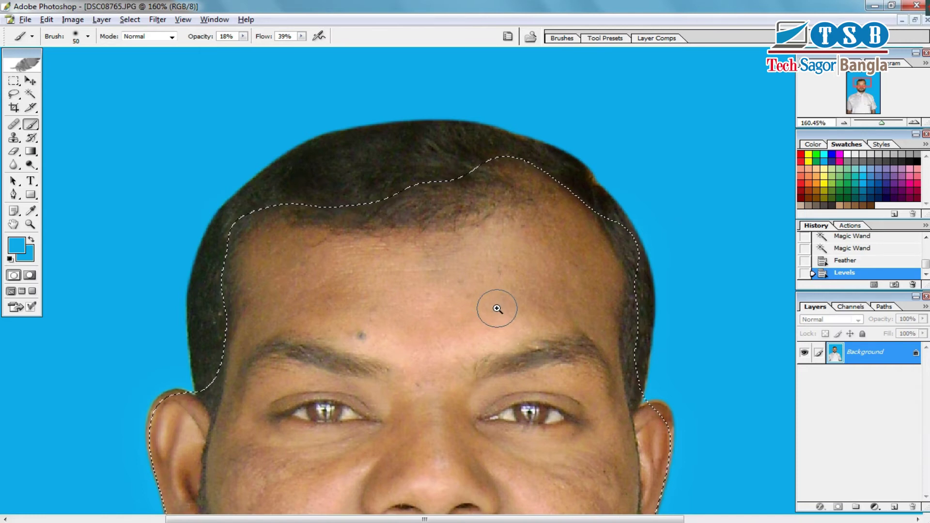
Step: Sample the forehead's skin tone, dab it across the forehead, and lower brush flow to 29%
{"action": "left_click", "coordinate": [497, 309], "text": "alt"}
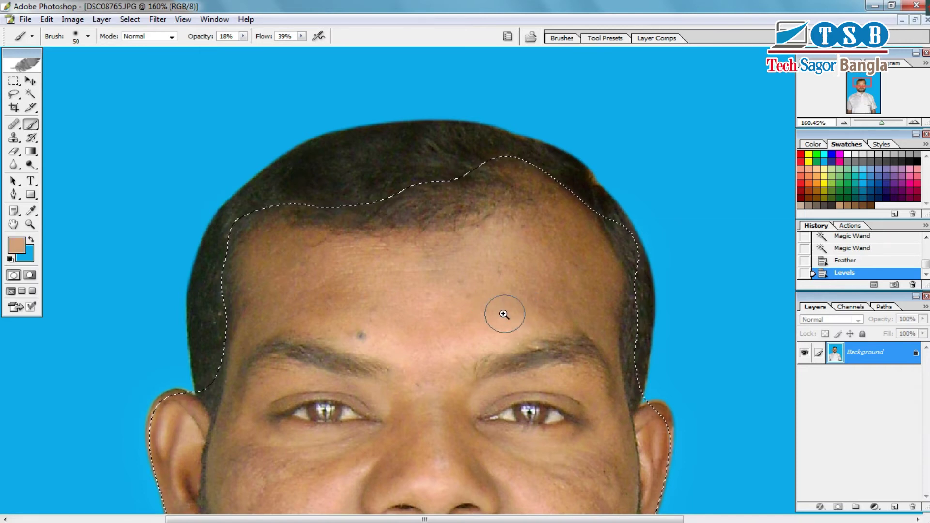
{"action": "left_click", "coordinate": [530, 308]}
{"action": "left_click", "coordinate": [569, 305]}
{"action": "left_click", "coordinate": [596, 311]}
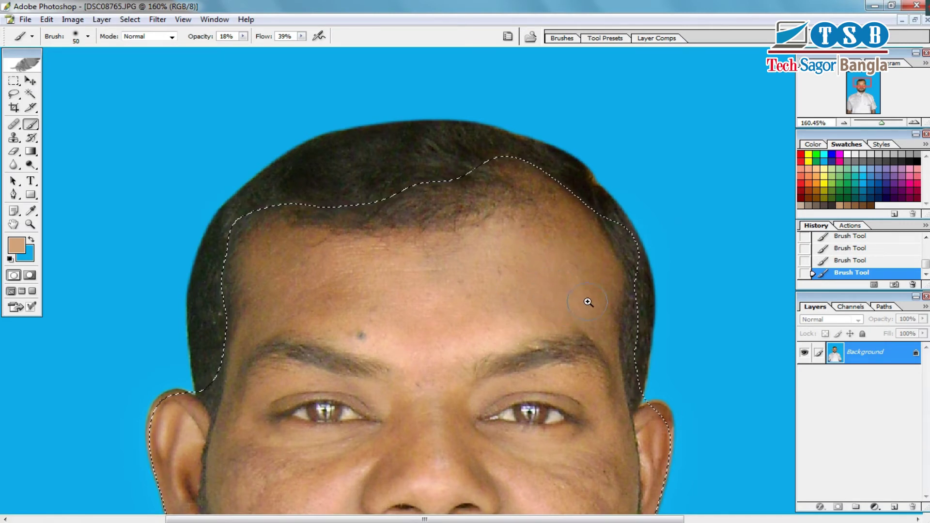
{"action": "left_click", "coordinate": [302, 36]}
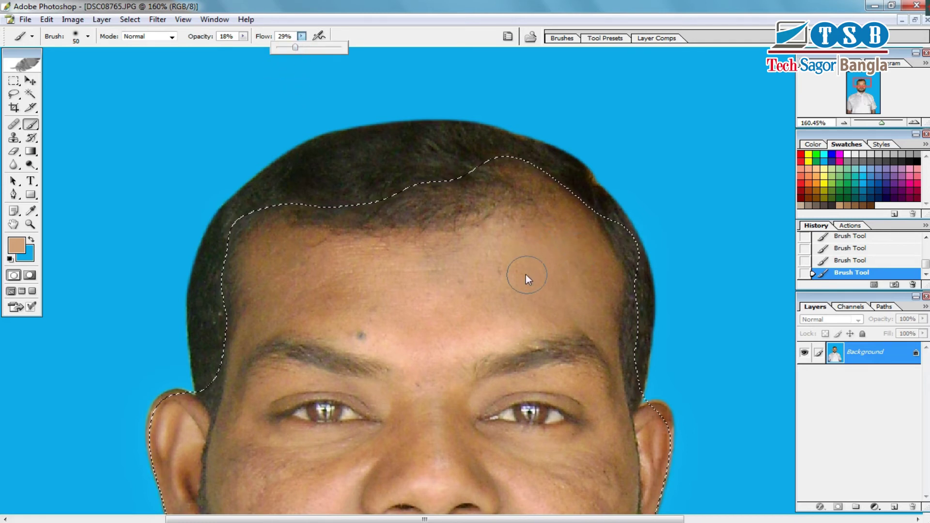
{"action": "left_click", "coordinate": [357, 290]}
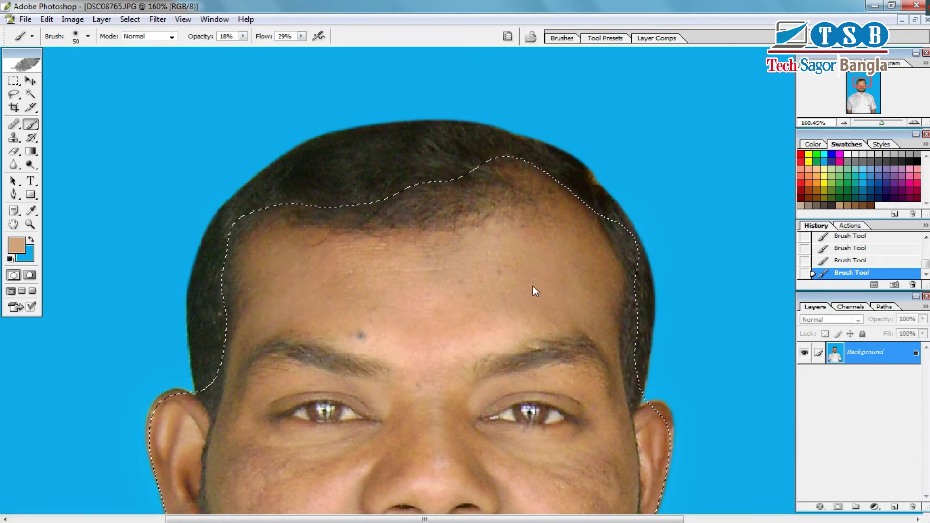
{"action": "key", "text": "ctrl+minus"}
{"action": "key", "text": "ctrl+minus"}
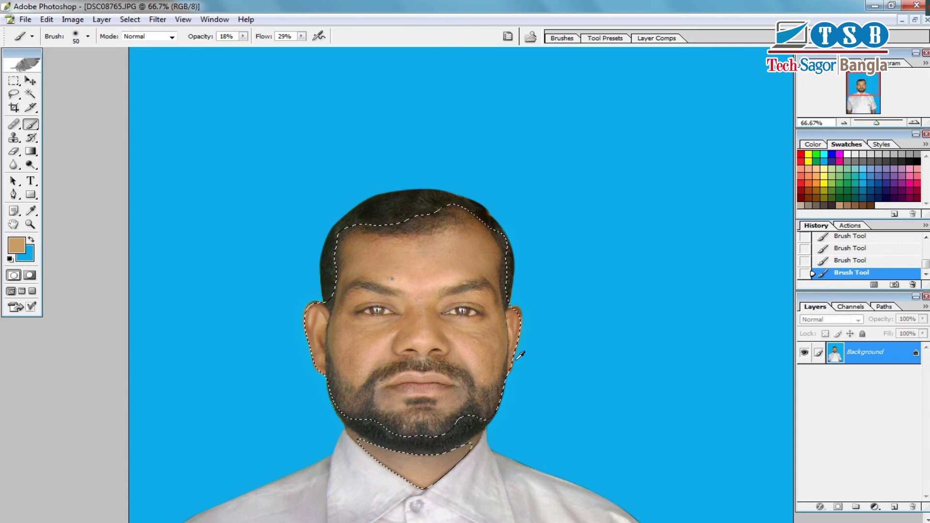
Step: Restore the face selection after a deselect and paint skin tone along the right cheek edge
{"action": "key", "text": "ctrl+minus"}
{"action": "key", "text": "ctrl+minus"}
{"action": "key", "text": "ctrl+minus"}
{"action": "key", "text": "ctrl+d"}
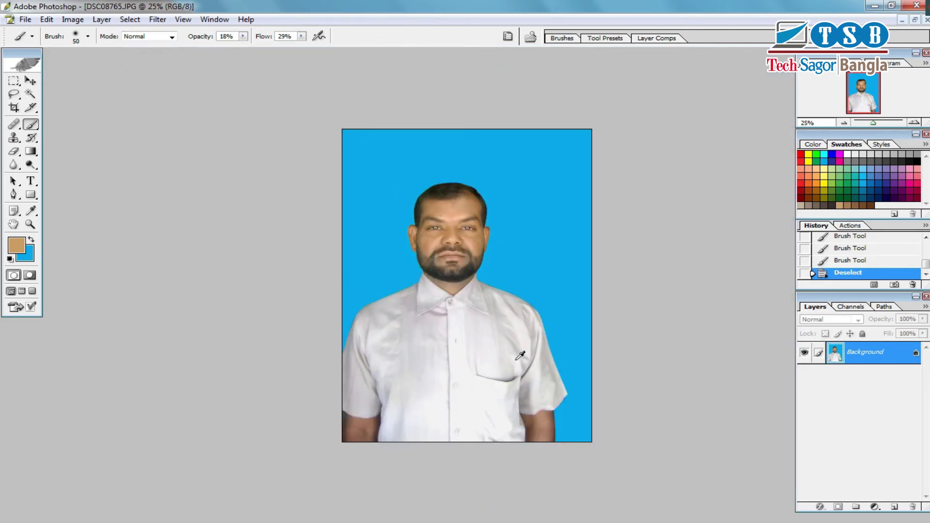
{"action": "key", "text": "ctrl+z"}
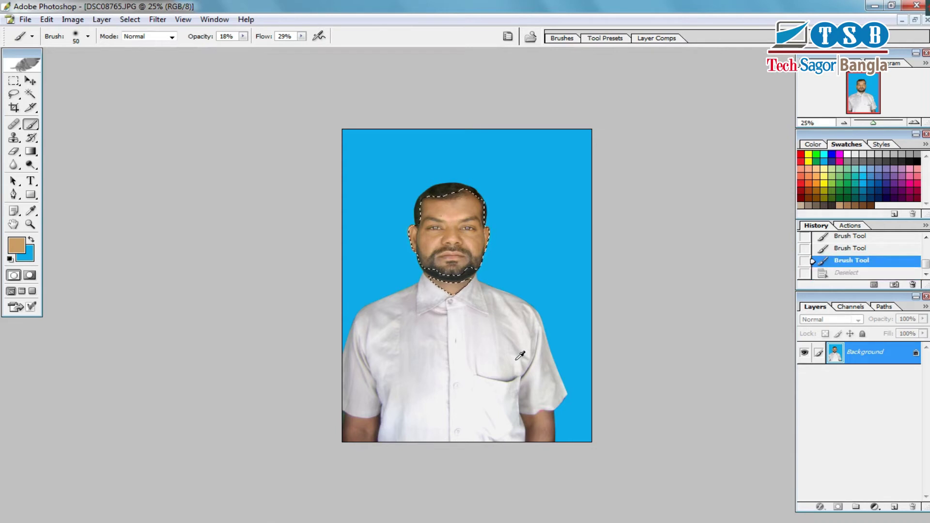
{"action": "key", "text": "ctrl+plus"}
{"action": "key", "text": "ctrl+plus"}
{"action": "key", "text": "ctrl+plus"}
{"action": "scroll", "coordinate": [520, 356], "scroll_direction": "up", "scroll_amount": 1}
{"action": "scroll", "coordinate": [451, 344], "scroll_direction": "up", "scroll_amount": 2}
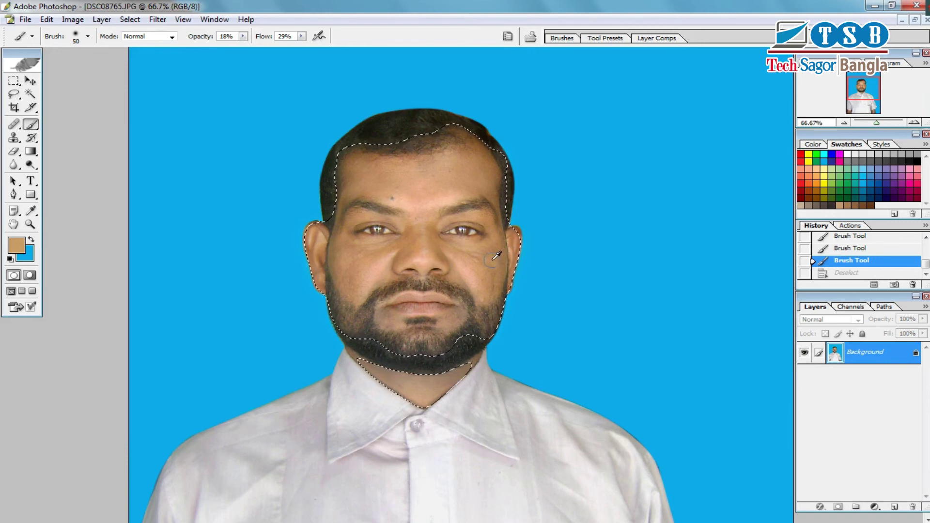
{"action": "left_click_drag", "start_coordinate": [493, 258], "coordinate": [490, 286]}
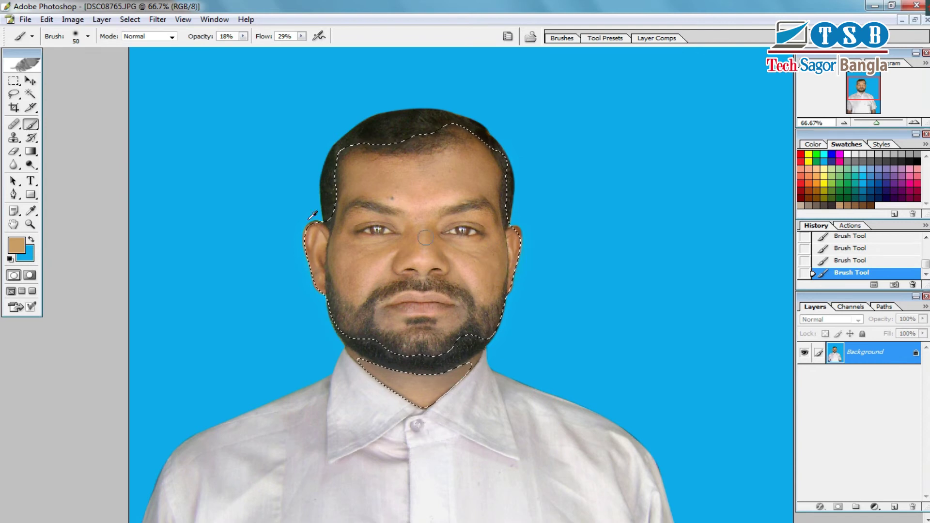
Step: At 100% zoom, heal small spots on the right cheek with a size-20 Healing Brush
{"action": "left_click", "coordinate": [19, 128]}
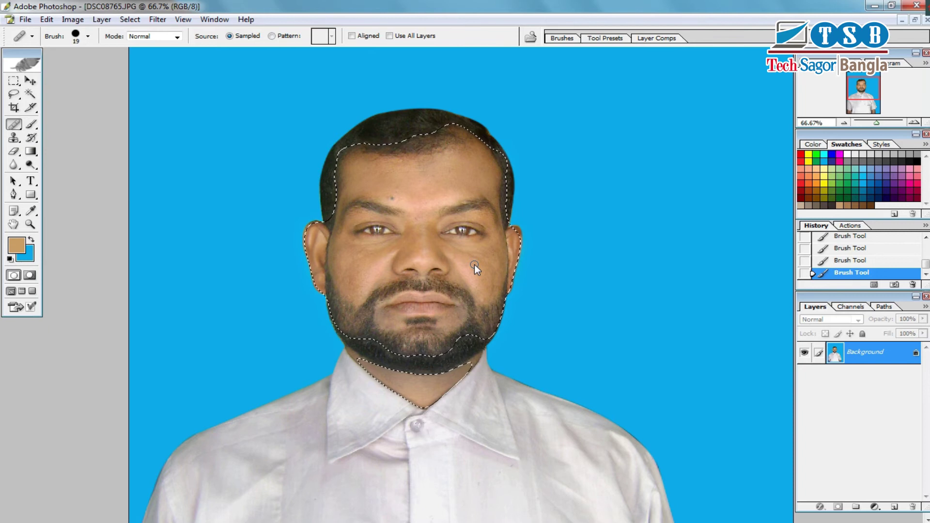
{"action": "left_click_drag", "start_coordinate": [404, 223], "coordinate": [512, 327]}
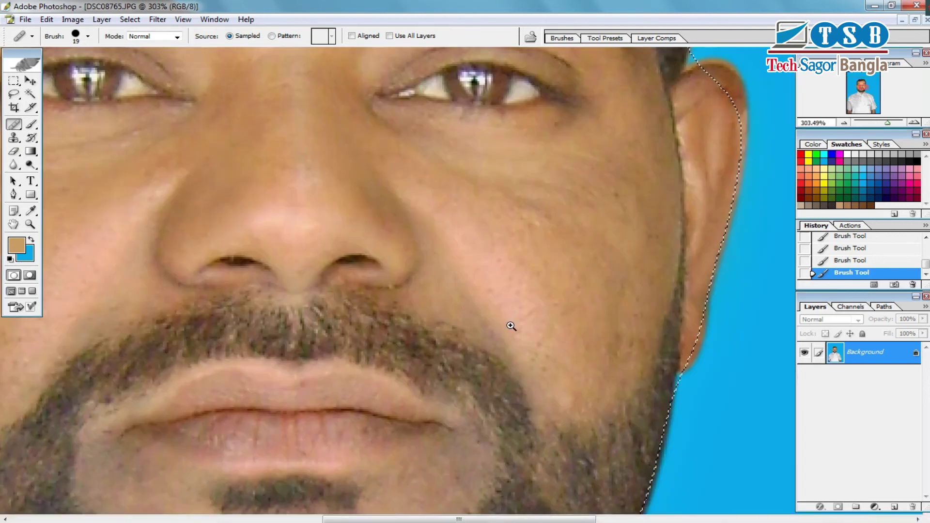
{"action": "left_click", "coordinate": [505, 324], "text": "alt"}
{"action": "key", "text": "ctrl+alt+0"}
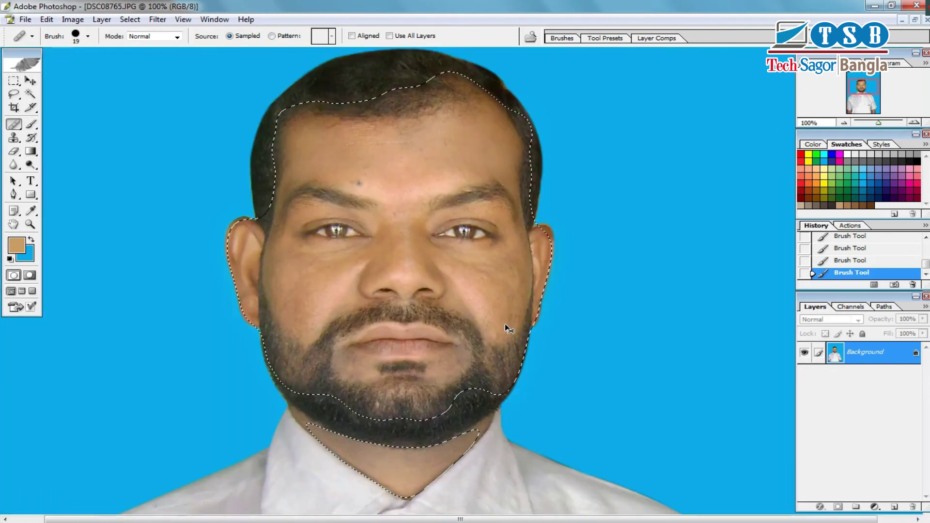
{"action": "left_click_drag", "start_coordinate": [505, 324], "coordinate": [482, 338]}
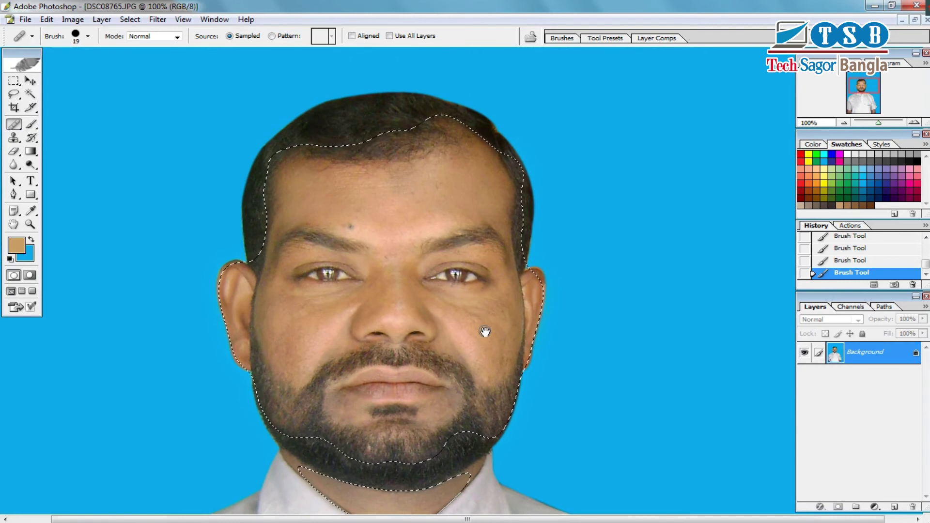
{"action": "key", "text": "bracketright"}
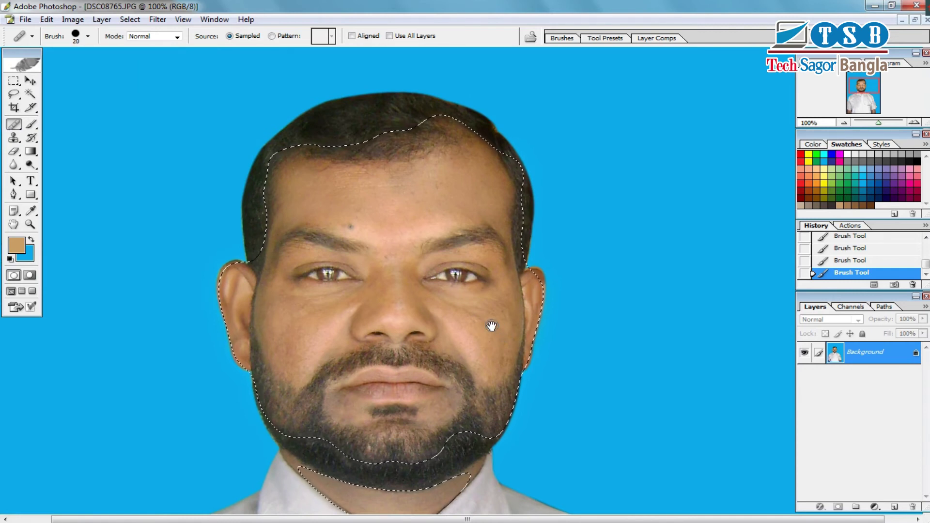
{"action": "left_click", "coordinate": [481, 324]}
{"action": "left_click", "coordinate": [463, 310]}
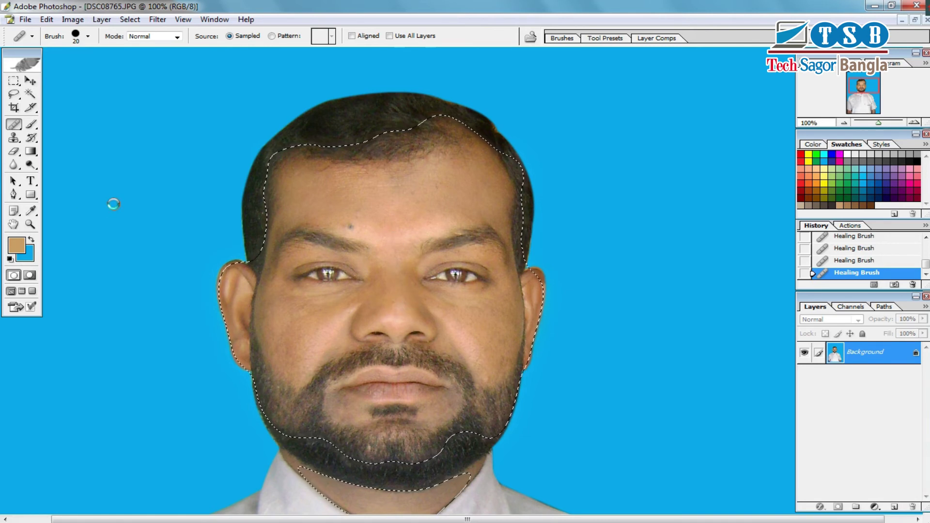
Step: Choose the Clone Stamp and lower its opacity and flow to about 30%
{"action": "left_click", "coordinate": [14, 138]}
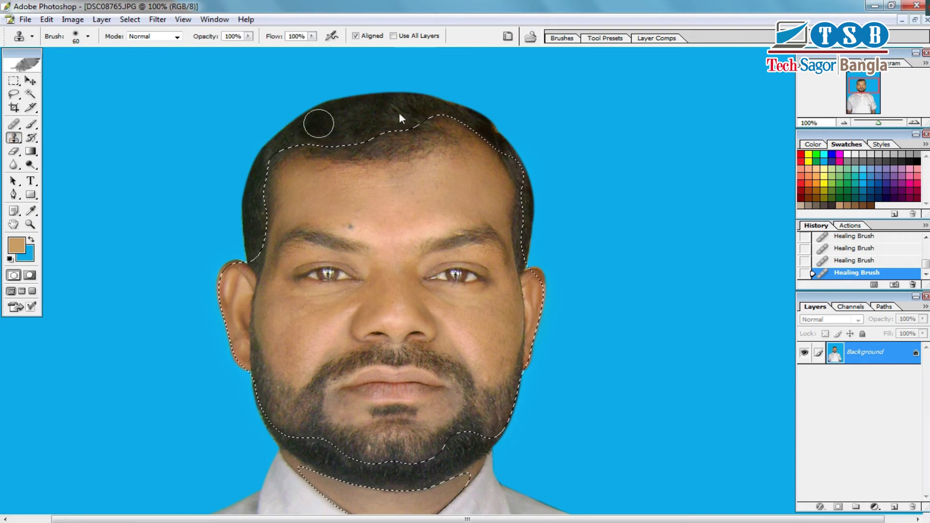
{"action": "left_click", "coordinate": [249, 37]}
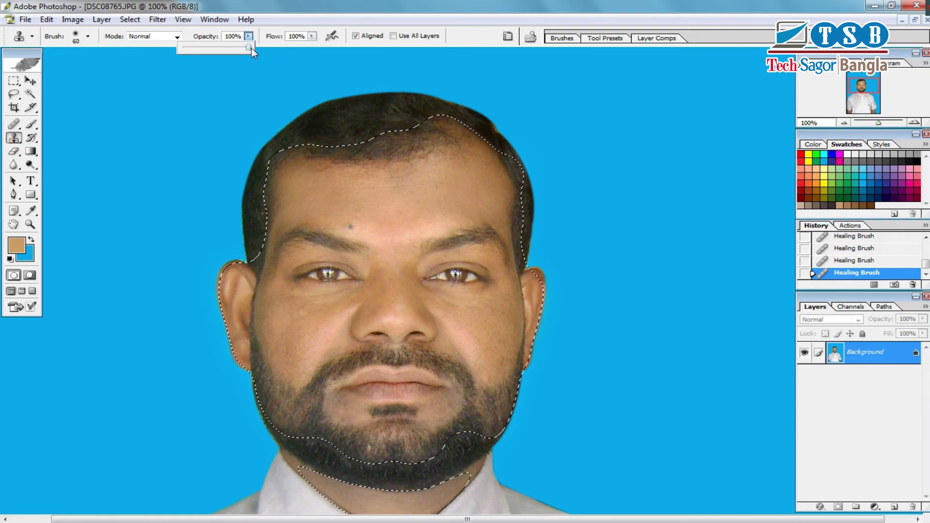
{"action": "left_click_drag", "start_coordinate": [248, 47], "coordinate": [201, 51]}
{"action": "left_click", "coordinate": [312, 36]}
{"action": "left_click_drag", "start_coordinate": [312, 48], "coordinate": [266, 51]}
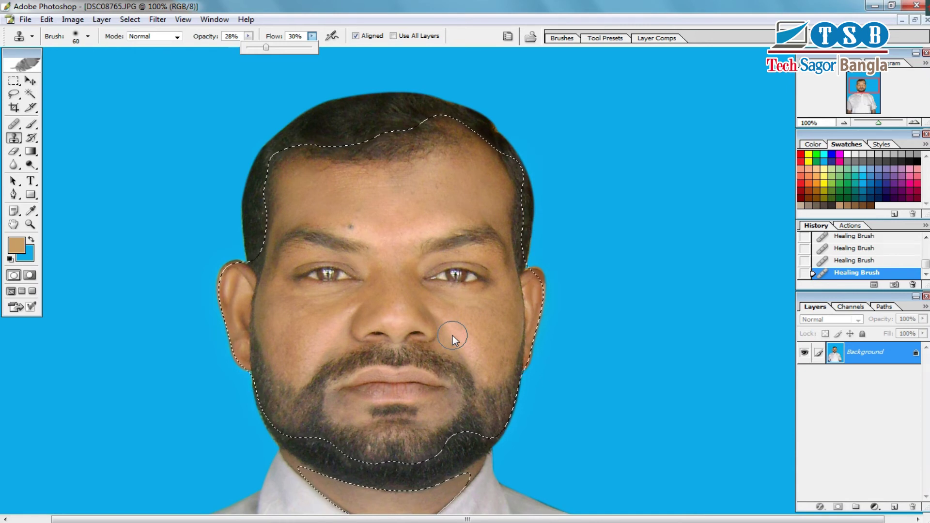
Step: Clone clean skin over the right cheek with a size-30 brush
{"action": "key", "text": "bracketleft"}
{"action": "key", "text": "bracketleft"}
{"action": "key", "text": "bracketleft"}
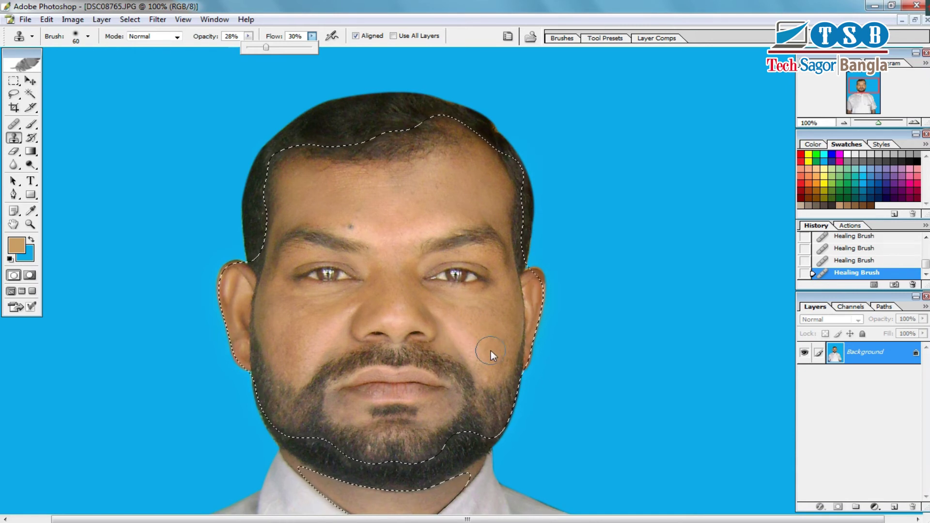
{"action": "left_click", "coordinate": [469, 328], "text": "alt"}
{"action": "left_click", "coordinate": [474, 311]}
{"action": "left_click", "coordinate": [475, 324]}
{"action": "left_click", "coordinate": [478, 307]}
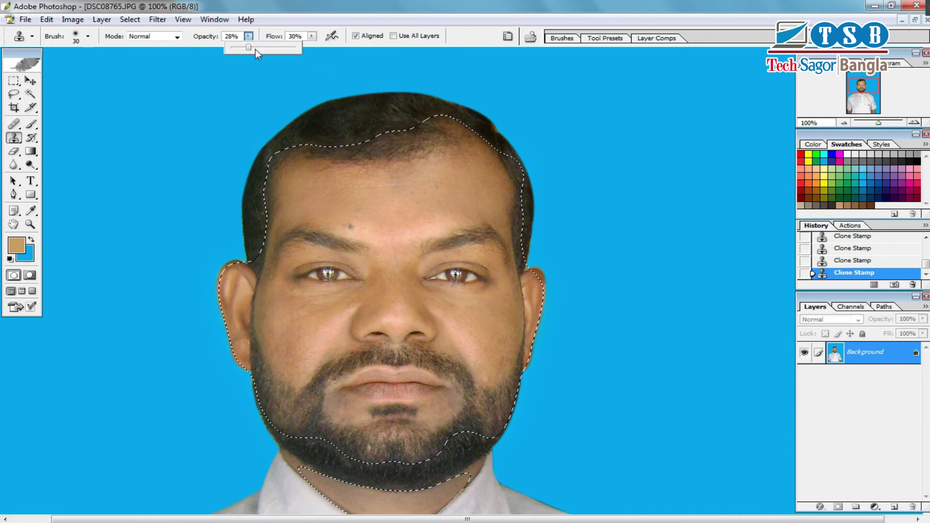
Step: At 40% opacity, clone skin over the left cheek, discarding a forehead stroke
{"action": "left_click", "coordinate": [256, 47]}
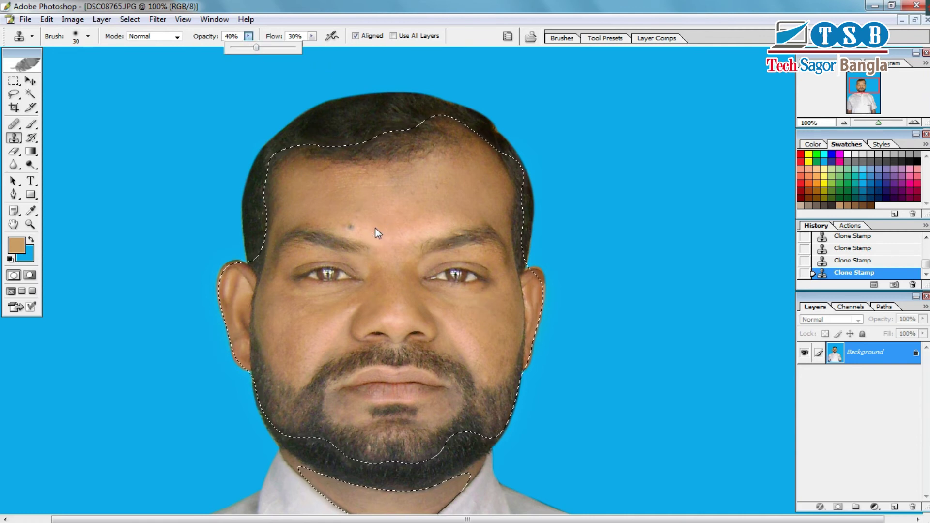
{"action": "left_click", "coordinate": [376, 228]}
{"action": "mouse_move", "coordinate": [432, 195]}
{"action": "left_mouse_down"}
{"action": "mouse_move", "coordinate": [438, 214]}
{"action": "mouse_move", "coordinate": [467, 218]}
{"action": "left_mouse_up"}
{"action": "key", "text": "ctrl+z"}
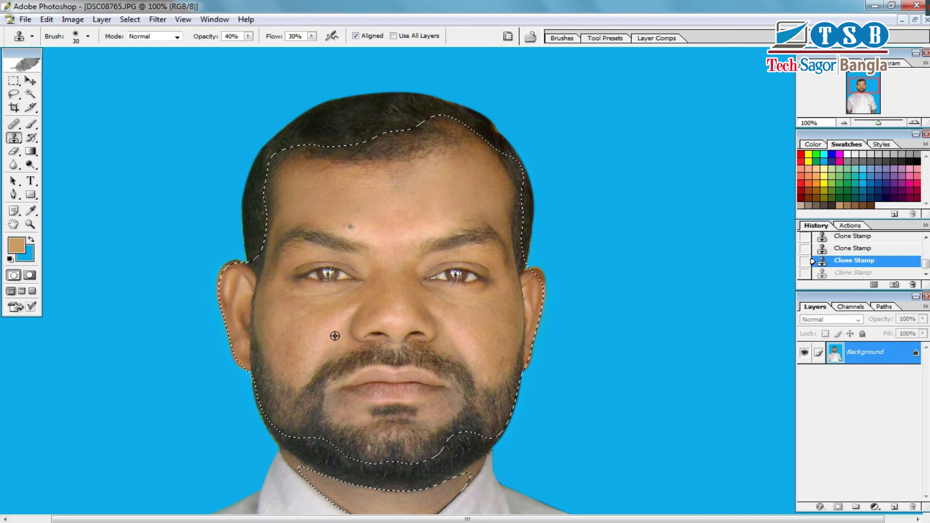
{"action": "key", "text": "bracketright"}
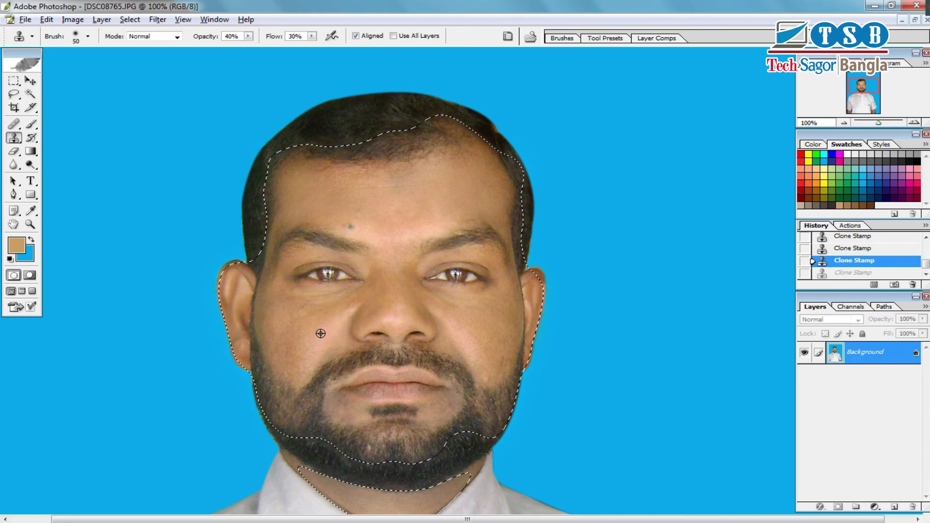
{"action": "left_click_drag", "start_coordinate": [320, 334], "coordinate": [305, 347]}
{"action": "key", "text": "bracketleft"}
{"action": "key", "text": "bracketleft"}
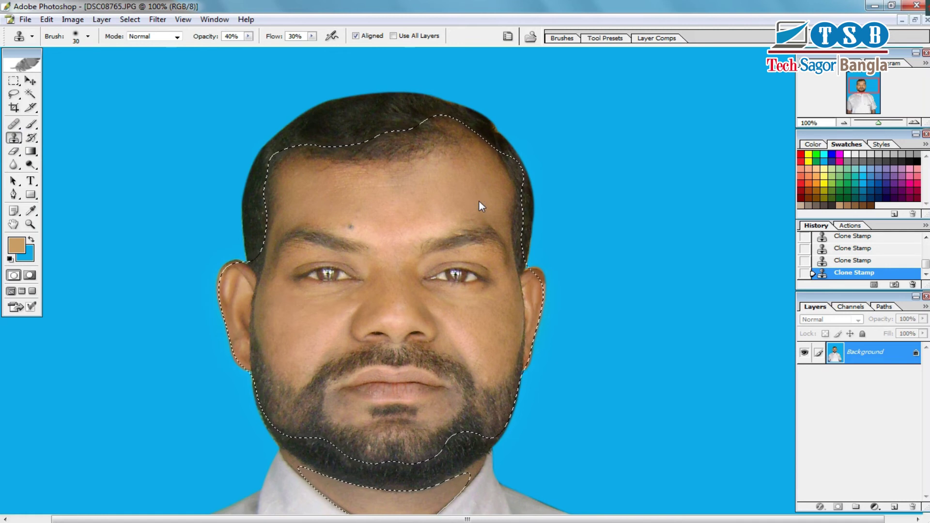
Step: Restore the face selection by undoing the deselect
{"action": "key", "text": "ctrl+minus"}
{"action": "key", "text": "ctrl+minus"}
{"action": "key", "text": "ctrl+minus"}
{"action": "key", "text": "ctrl+minus"}
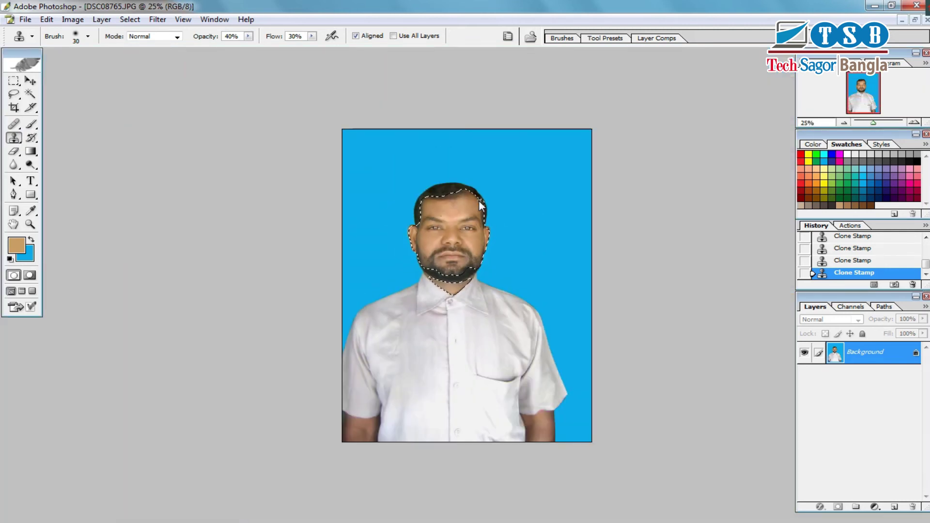
{"action": "key", "text": "ctrl+d"}
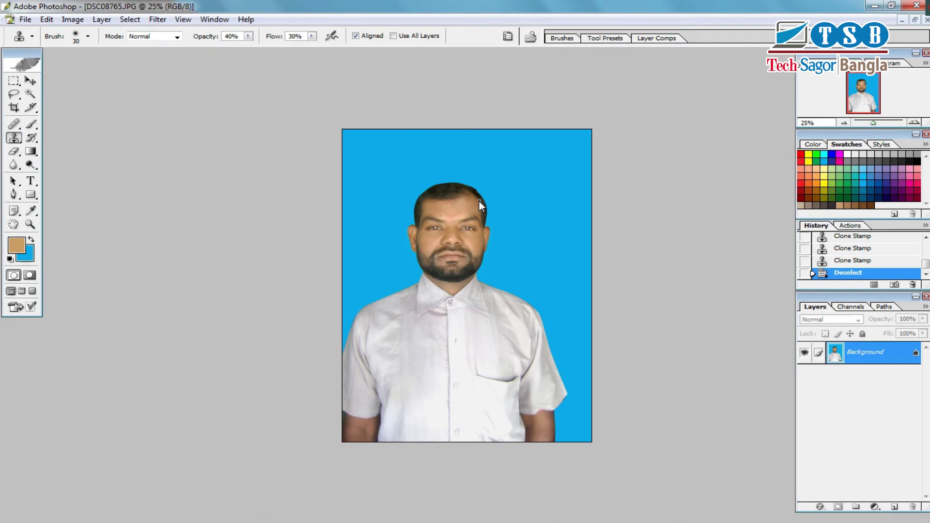
{"action": "key", "text": "ctrl+z"}
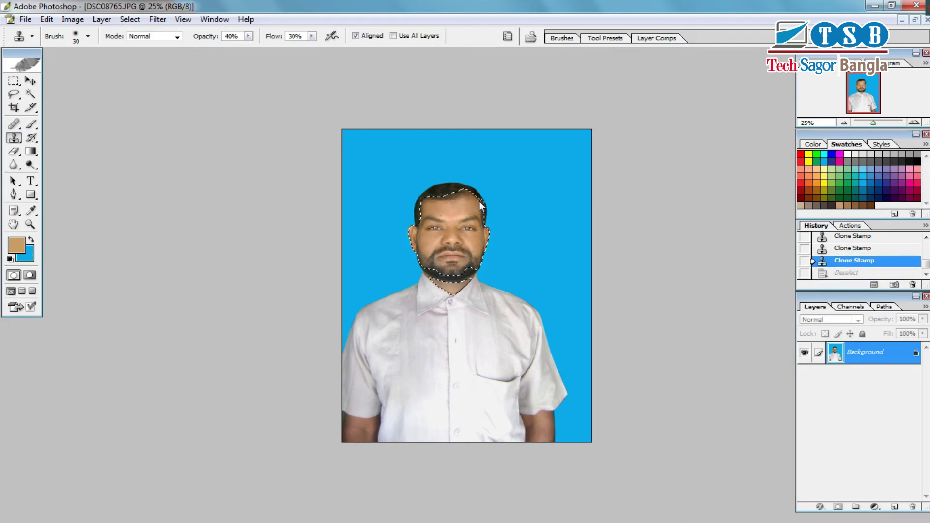
{"action": "key", "text": "ctrl+plus"}
{"action": "key", "text": "ctrl+plus"}
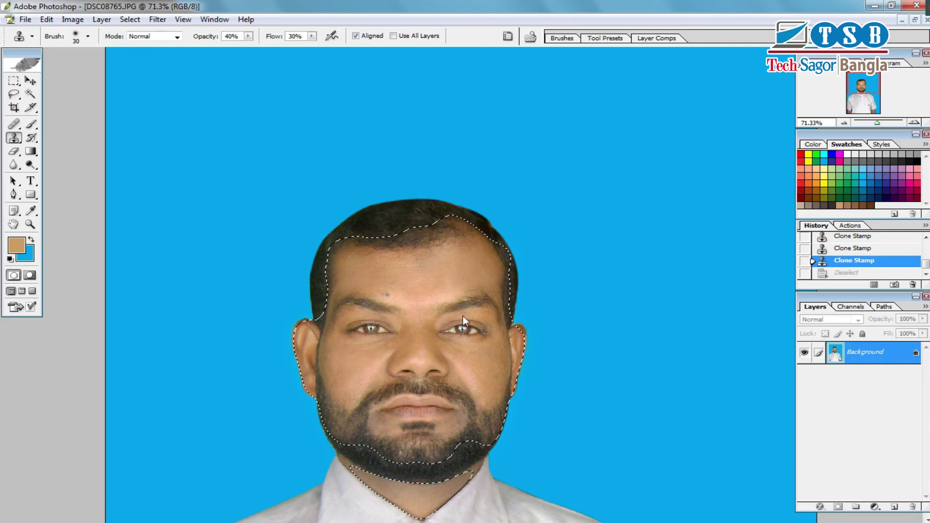
Step: Switch to the Burn Tool with a 19 px brush and zoom in on the face
{"action": "left_click", "coordinate": [29, 165]}
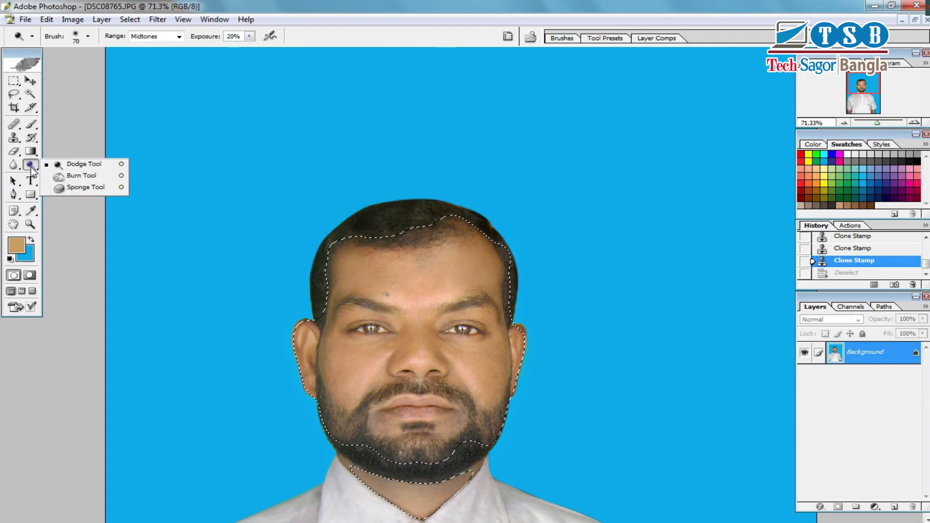
{"action": "left_click", "coordinate": [77, 175]}
{"action": "left_click", "coordinate": [250, 36]}
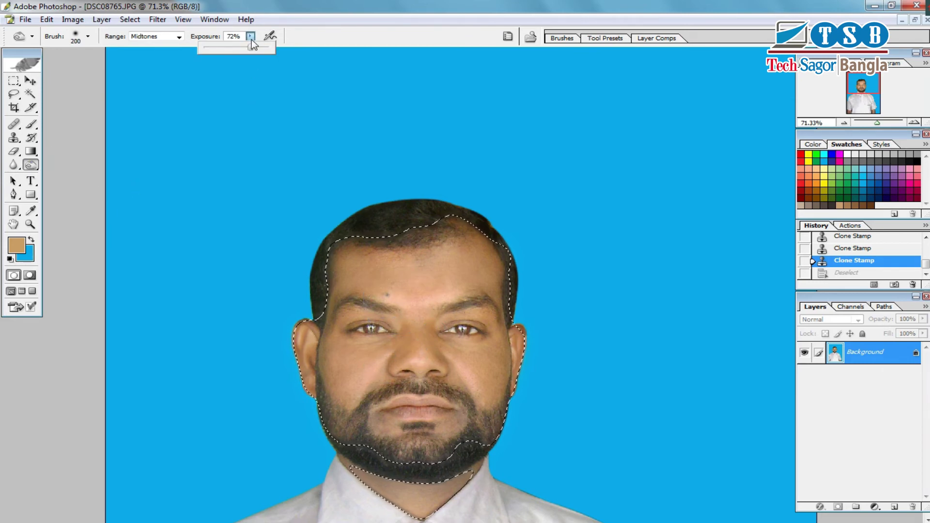
{"action": "right_click", "coordinate": [446, 292]}
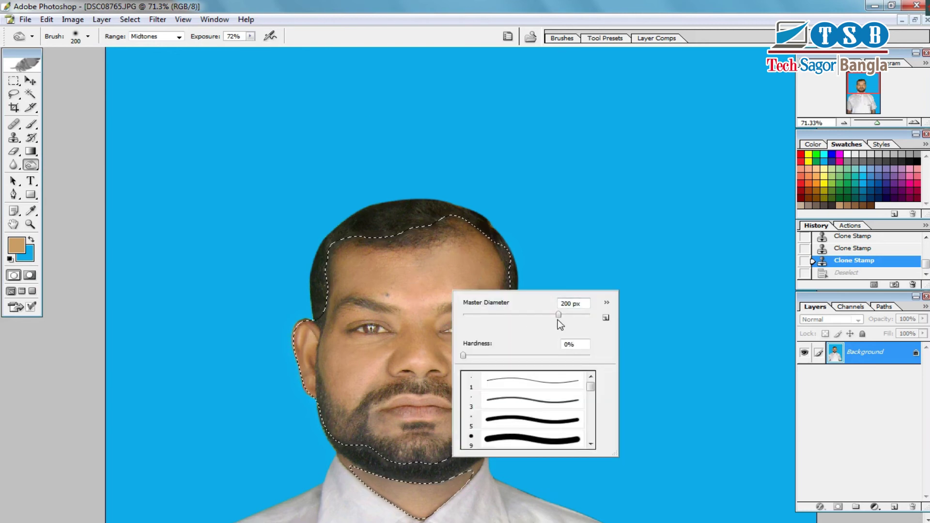
{"action": "left_click_drag", "start_coordinate": [491, 312], "coordinate": [475, 315]}
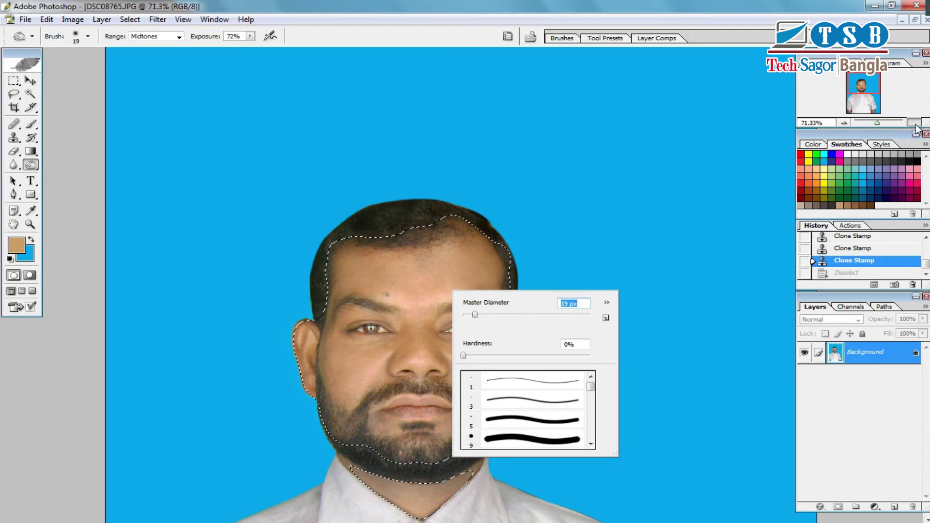
{"action": "key", "text": "ctrl+plus"}
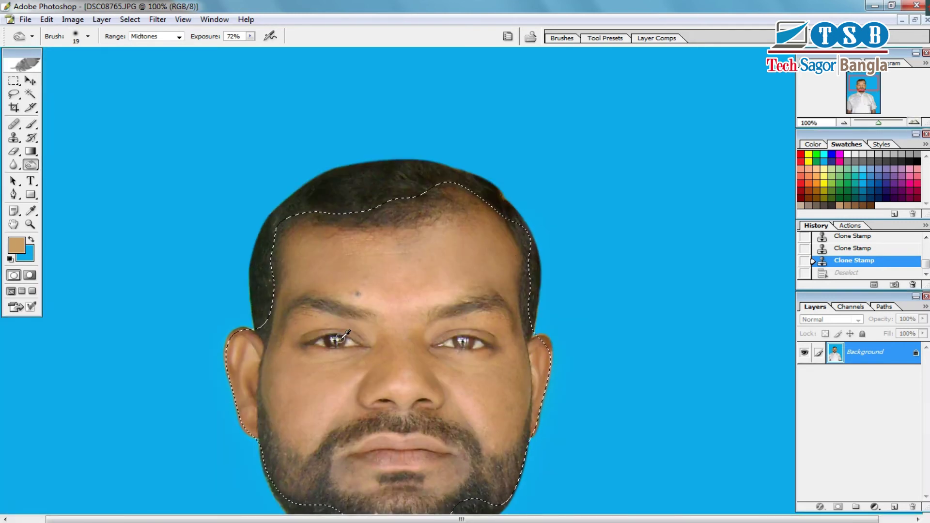
Step: Burn over both eyes and the eyebrows, lowering exposure to 41%
{"action": "left_click", "coordinate": [342, 337]}
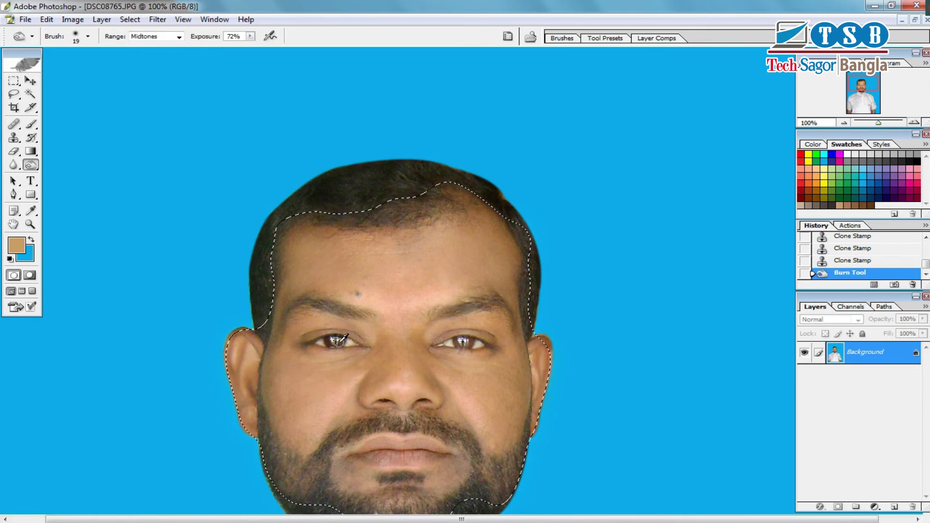
{"action": "left_click", "coordinate": [473, 341]}
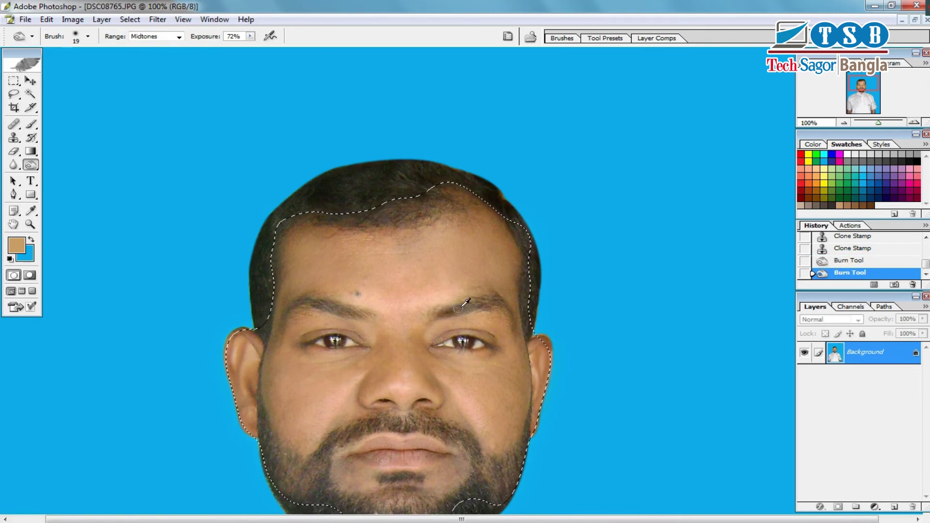
{"action": "left_click", "coordinate": [509, 307]}
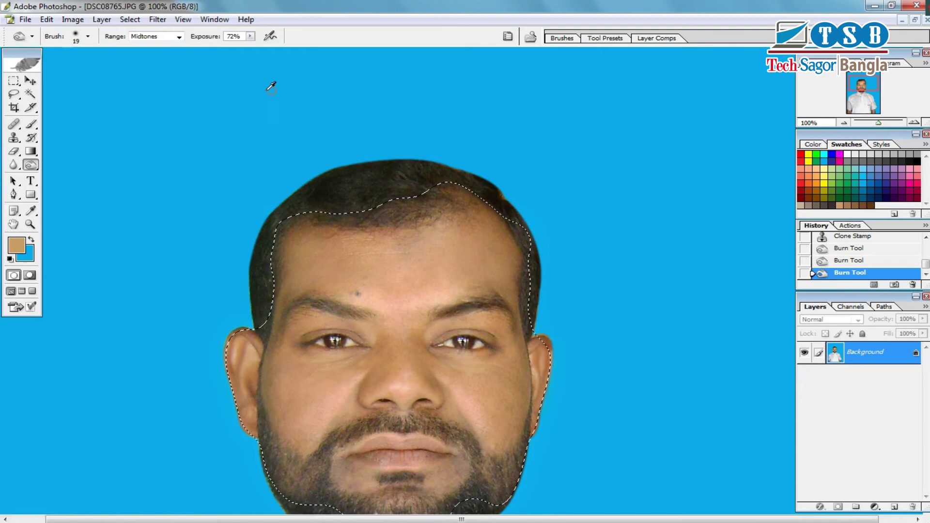
{"action": "left_click", "coordinate": [250, 37]}
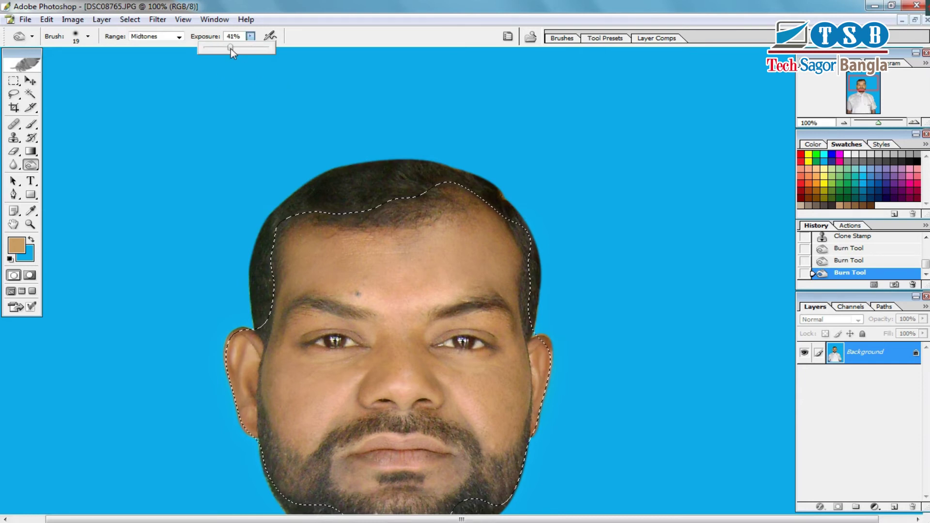
{"action": "left_click", "coordinate": [342, 308]}
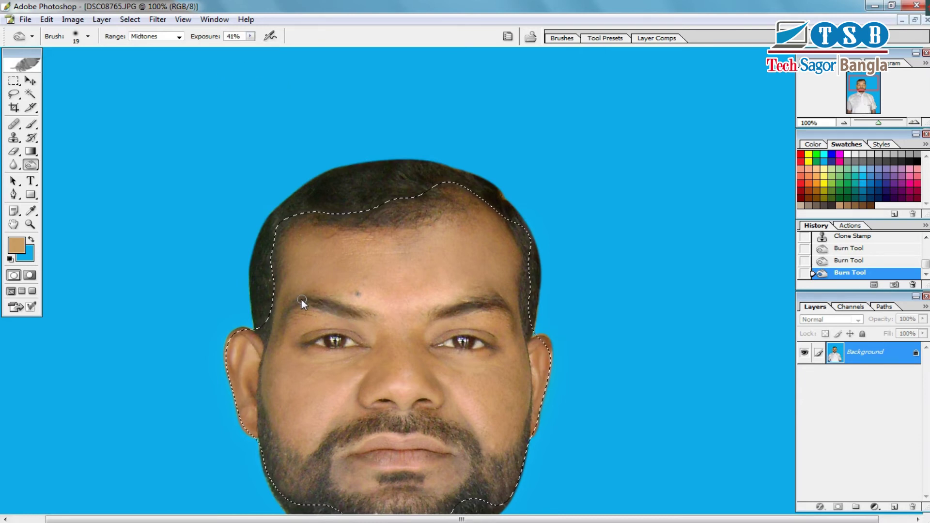
{"action": "left_click_drag", "start_coordinate": [285, 321], "coordinate": [293, 313]}
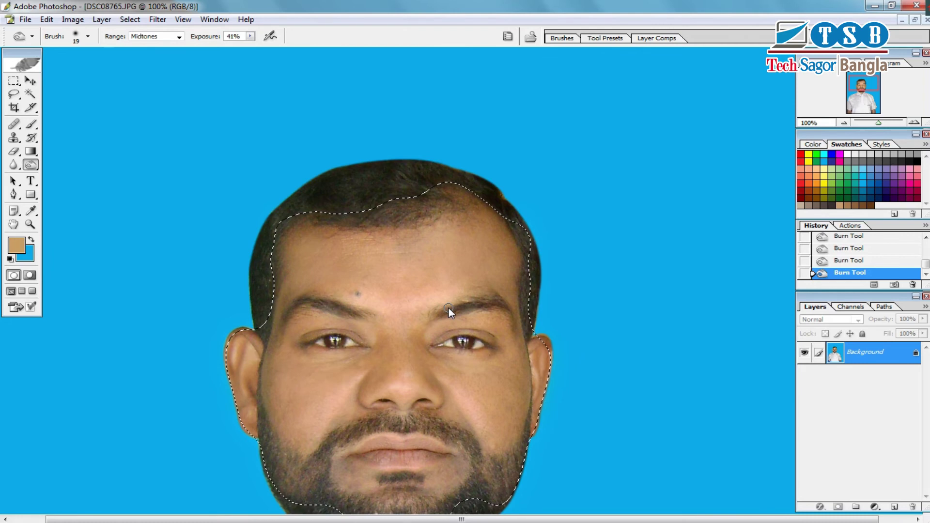
{"action": "scroll", "coordinate": [436, 312], "scroll_direction": "down", "scroll_amount": 1}
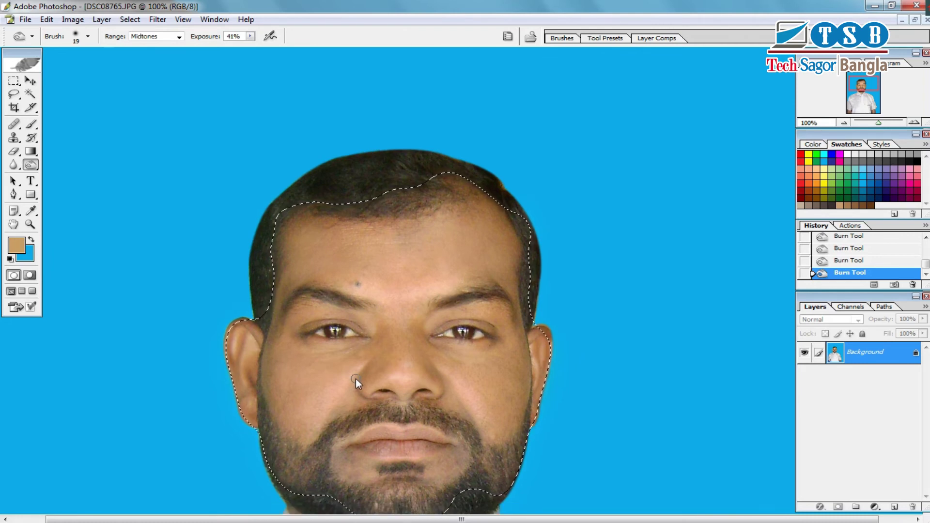
Step: Select the Brush Tool and set its diameter to 28 px
{"action": "left_click", "coordinate": [31, 124]}
{"action": "right_click", "coordinate": [289, 348]}
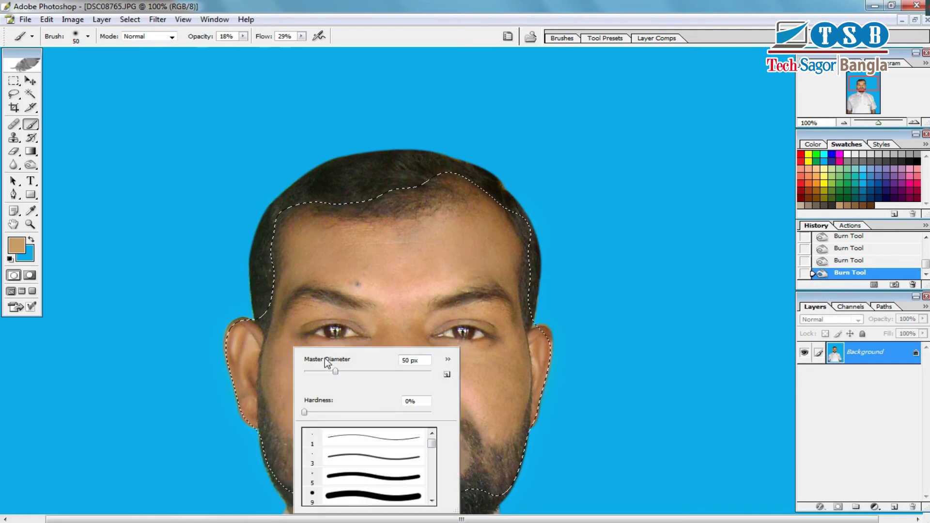
{"action": "left_click_drag", "start_coordinate": [326, 373], "coordinate": [322, 374]}
{"action": "left_click", "coordinate": [287, 353]}
Step: Softly paint skin tone over the left cheek, face edge and hairline
{"action": "left_click_drag", "start_coordinate": [269, 344], "coordinate": [275, 344]}
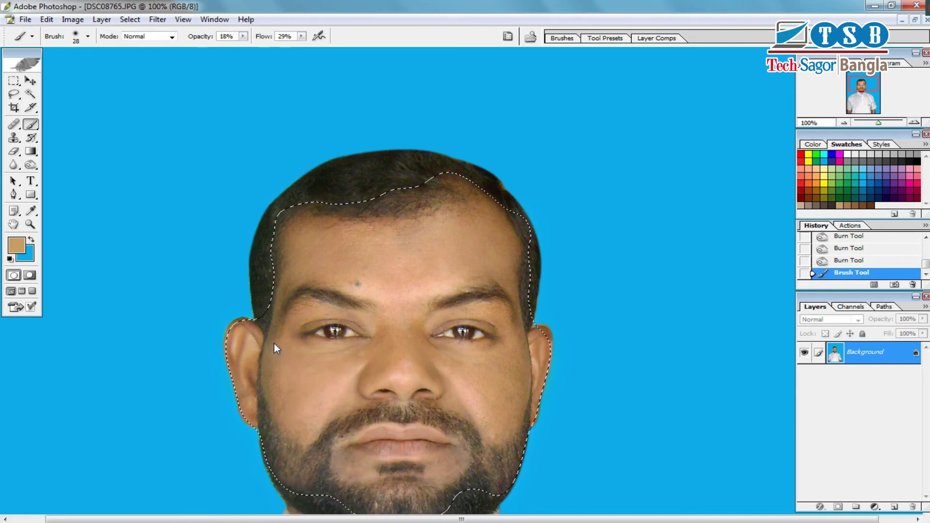
{"action": "left_click_drag", "start_coordinate": [272, 382], "coordinate": [272, 338]}
{"action": "left_click_drag", "start_coordinate": [284, 278], "coordinate": [273, 358]}
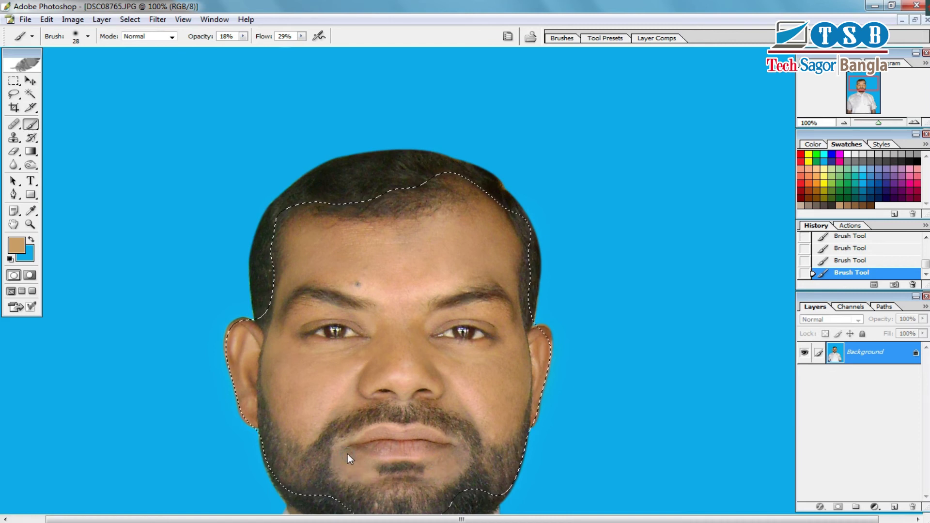
{"action": "scroll", "coordinate": [386, 446], "scroll_direction": "down", "scroll_amount": 1}
{"action": "scroll", "coordinate": [385, 446], "scroll_direction": "down", "scroll_amount": 3}
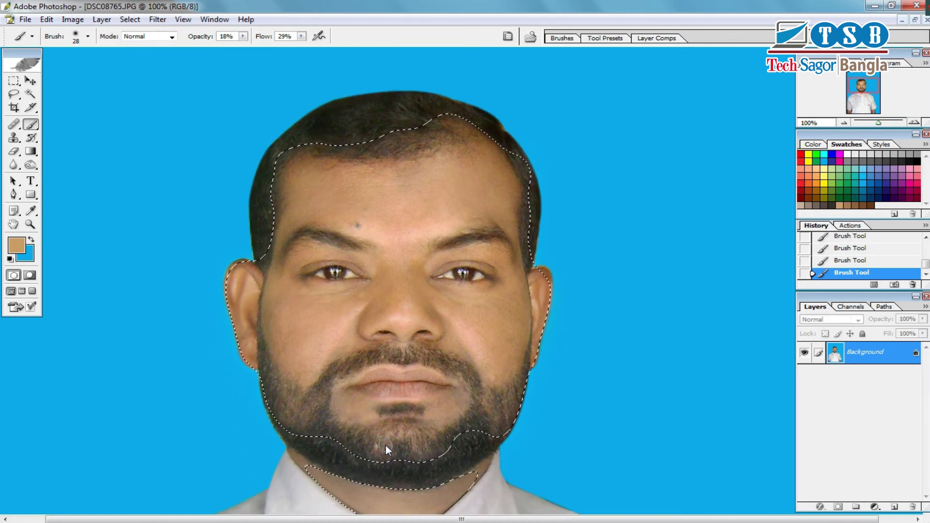
{"action": "scroll", "coordinate": [386, 445], "scroll_direction": "down", "scroll_amount": 3}
{"action": "scroll", "coordinate": [386, 444], "scroll_direction": "down", "scroll_amount": 1}
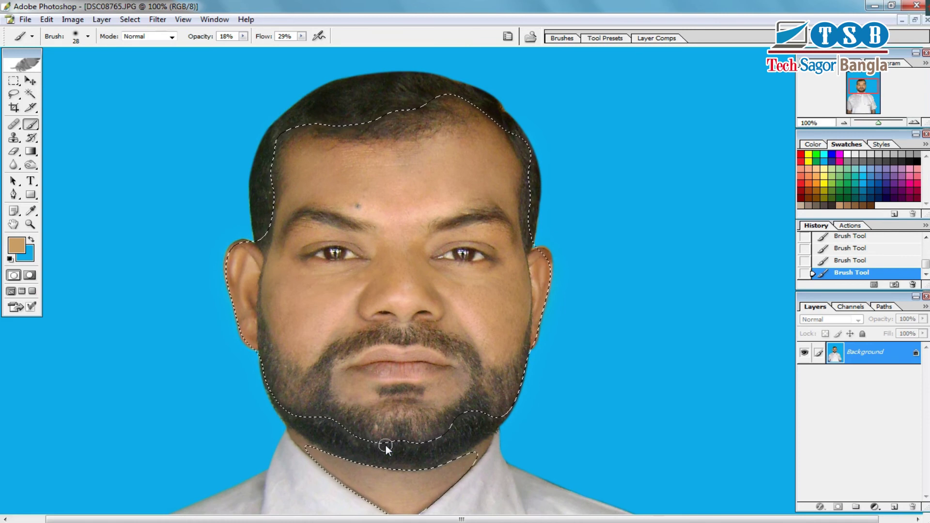
Step: Apply Brightness/Contrast to the face with Brightness +12 and slightly raised contrast
{"action": "left_click", "coordinate": [73, 20]}
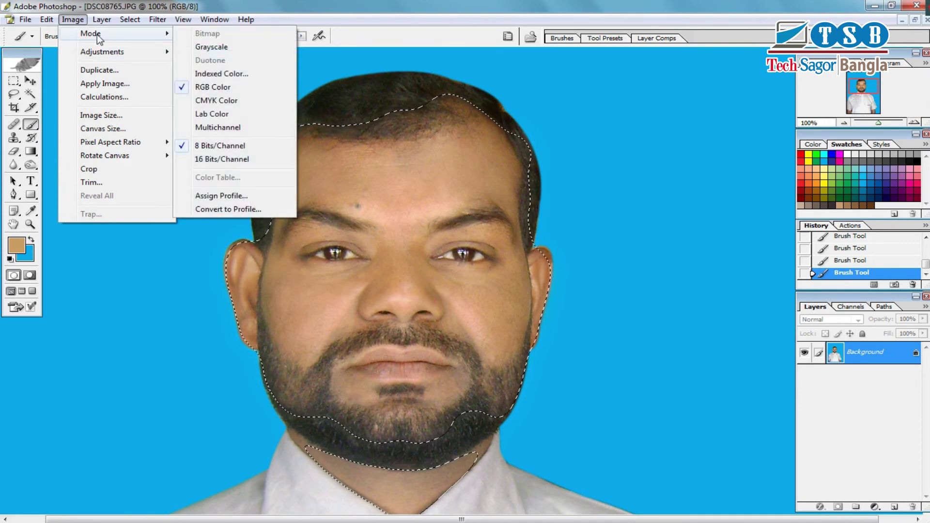
{"action": "mouse_move", "coordinate": [102, 52]}
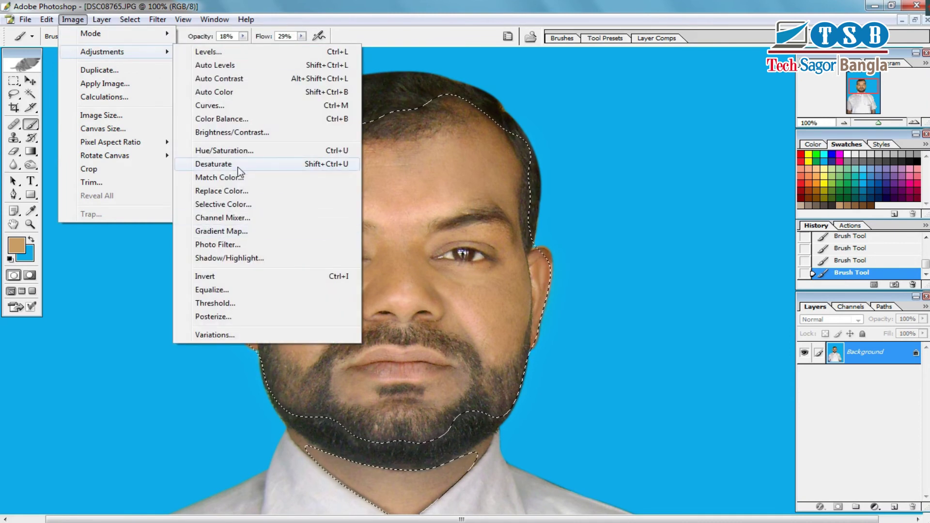
{"action": "left_click", "coordinate": [264, 134]}
{"action": "mouse_move", "coordinate": [473, 230]}
{"action": "left_mouse_down"}
{"action": "mouse_move", "coordinate": [631, 243]}
{"action": "mouse_move", "coordinate": [628, 270]}
{"action": "left_mouse_up"}
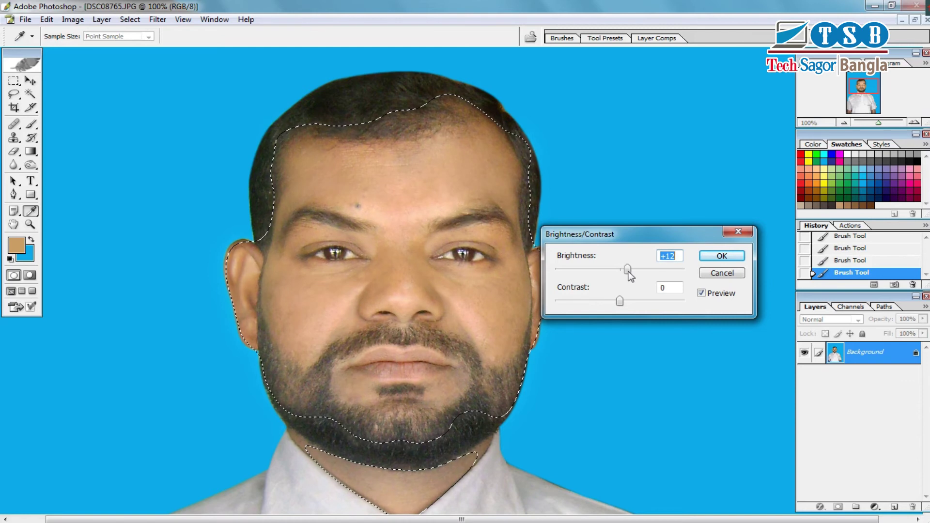
{"action": "left_click_drag", "start_coordinate": [621, 302], "coordinate": [623, 301]}
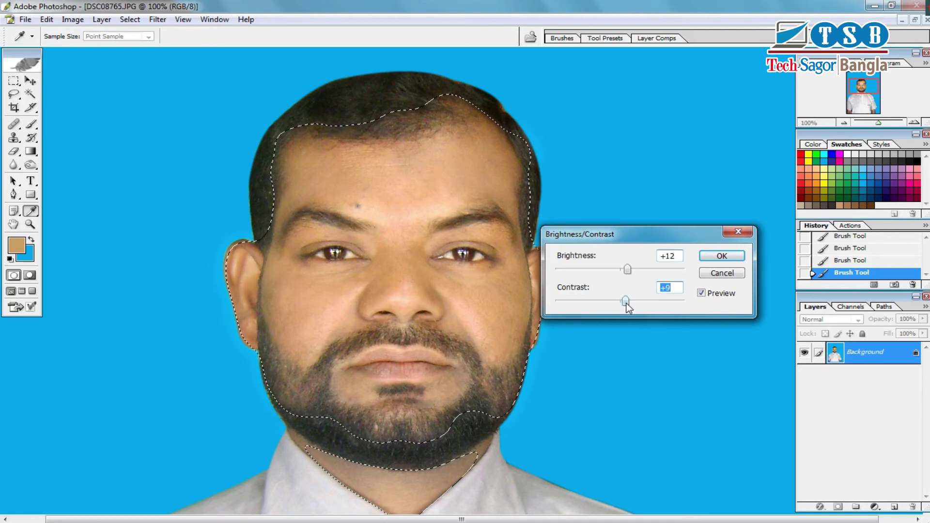
{"action": "left_click", "coordinate": [730, 258]}
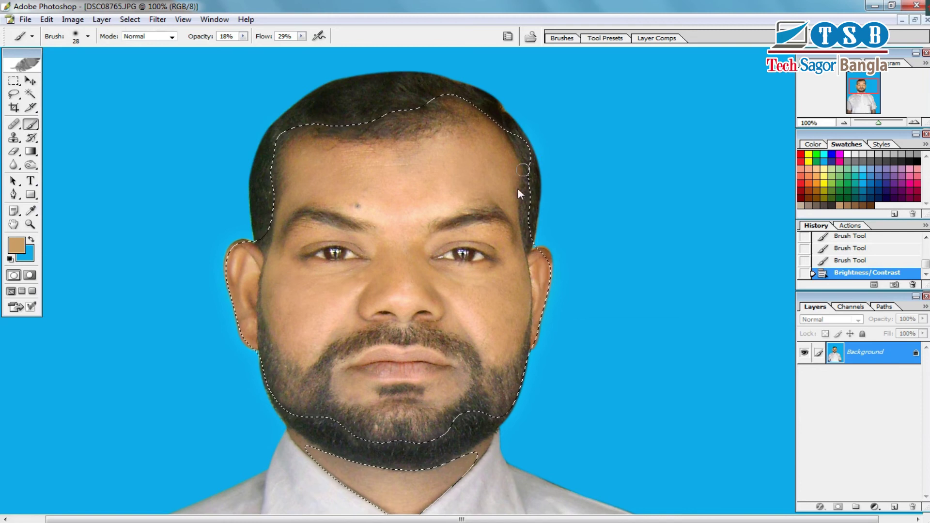
{"action": "left_click", "coordinate": [73, 19]}
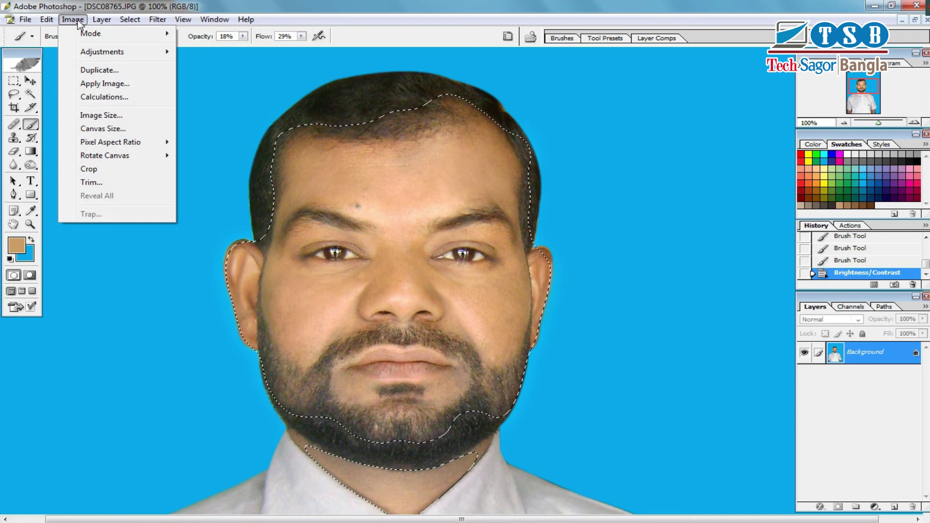
{"action": "mouse_move", "coordinate": [103, 51]}
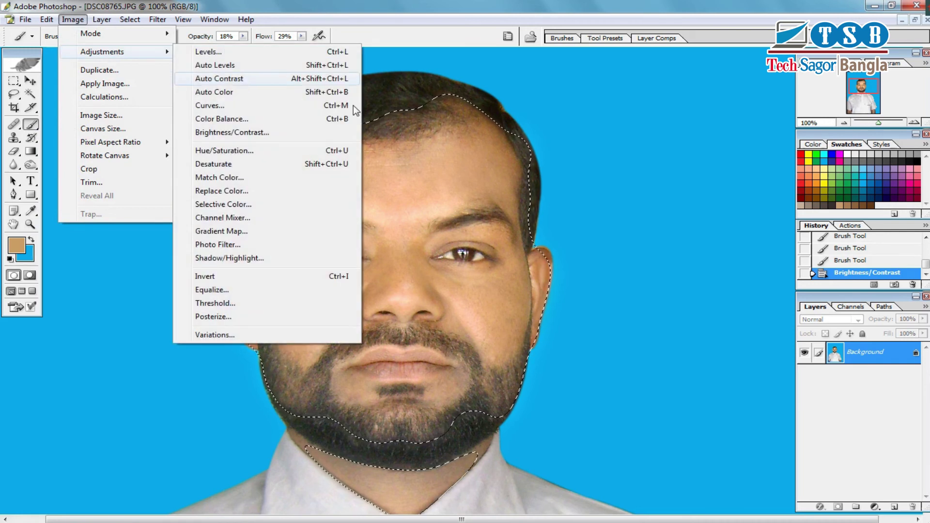
Step: Apply Color Balance midtone levels of -7, 0, +5 to the face
{"action": "left_click", "coordinate": [263, 120]}
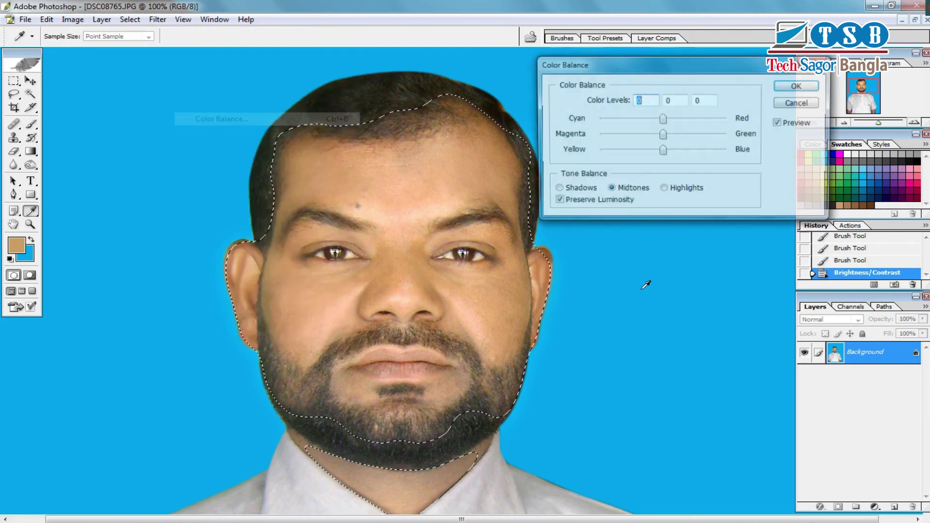
{"action": "left_click_drag", "start_coordinate": [624, 68], "coordinate": [635, 87]}
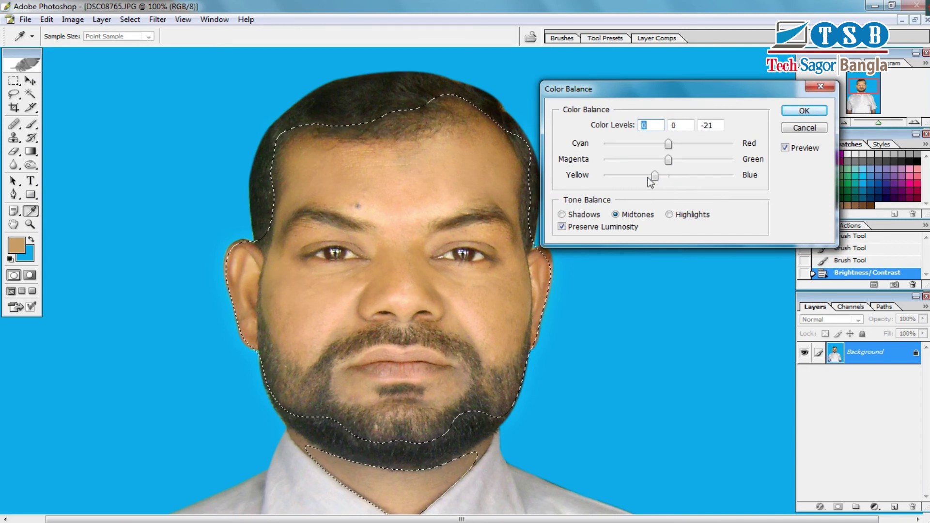
{"action": "mouse_move", "coordinate": [654, 185]}
{"action": "left_mouse_down"}
{"action": "mouse_move", "coordinate": [690, 184]}
{"action": "mouse_move", "coordinate": [677, 188]}
{"action": "left_mouse_up"}
{"action": "left_click_drag", "start_coordinate": [669, 144], "coordinate": [691, 145]}
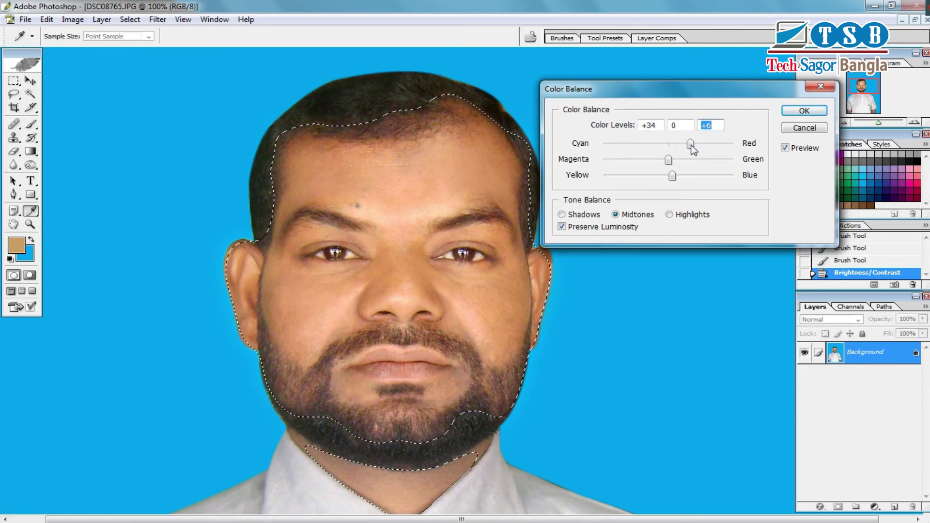
{"action": "left_click", "coordinate": [664, 147]}
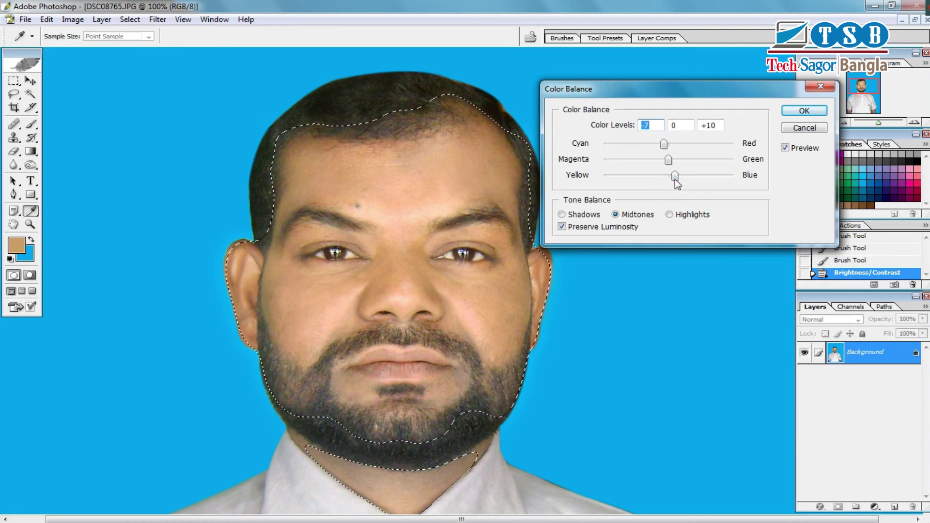
{"action": "left_click", "coordinate": [672, 176]}
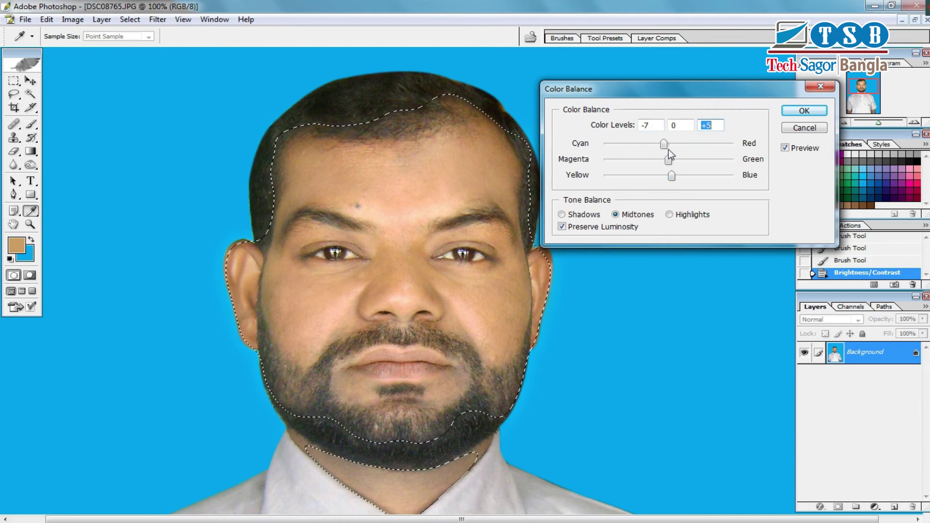
{"action": "left_click", "coordinate": [804, 110]}
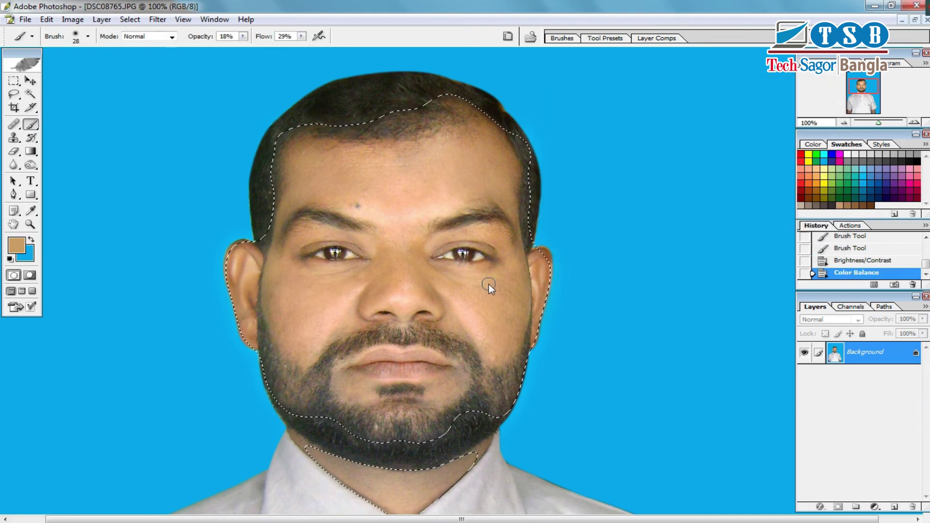
Step: Drop the face selection and zoom back in on the hair
{"action": "key", "text": "ctrl+d"}
{"action": "key", "text": "ctrl+minus"}
{"action": "key", "text": "ctrl+minus"}
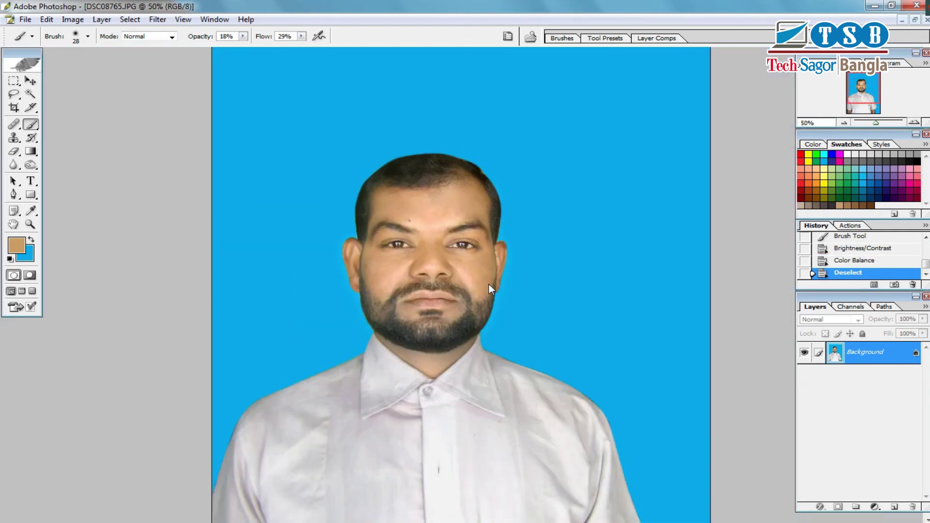
{"action": "key", "text": "ctrl+minus"}
{"action": "key", "text": "ctrl+minus"}
{"action": "key", "text": "ctrl+plus"}
{"action": "key", "text": "ctrl+plus"}
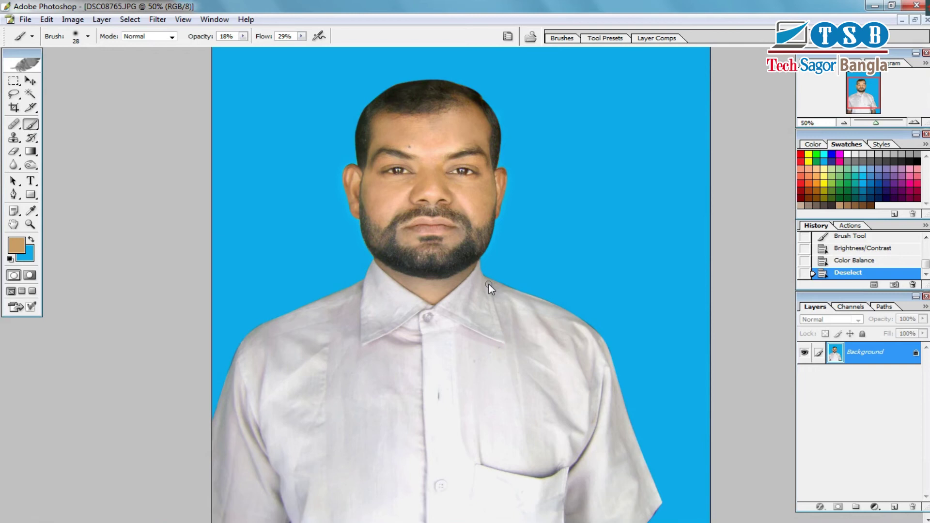
{"action": "scroll", "coordinate": [489, 284], "scroll_direction": "up", "scroll_amount": 2}
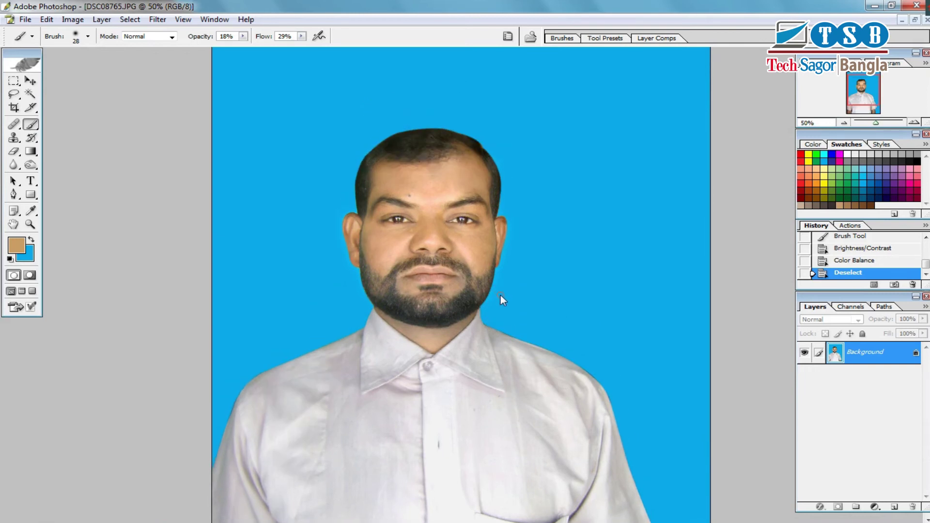
{"action": "scroll", "coordinate": [539, 286], "scroll_direction": "up", "scroll_amount": 1}
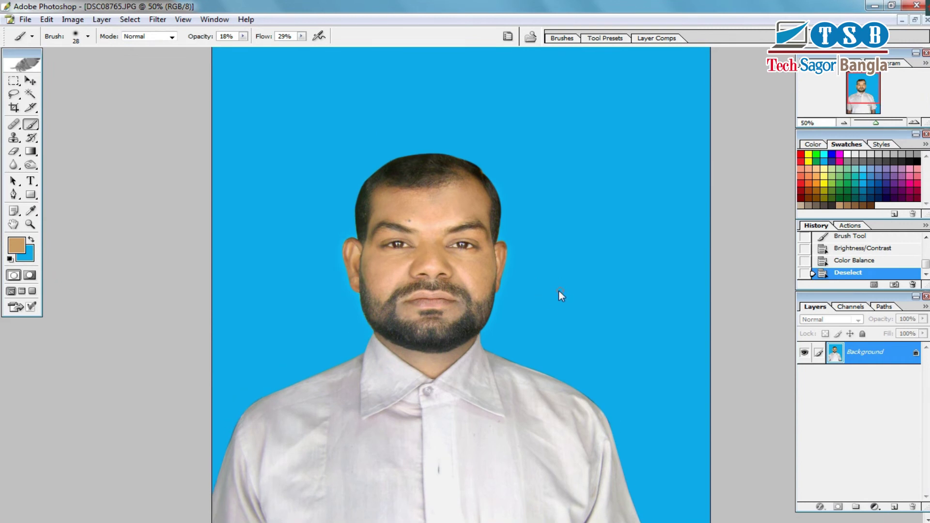
Step: Burn over the hair with a soft 47 px brush
{"action": "left_click", "coordinate": [33, 166]}
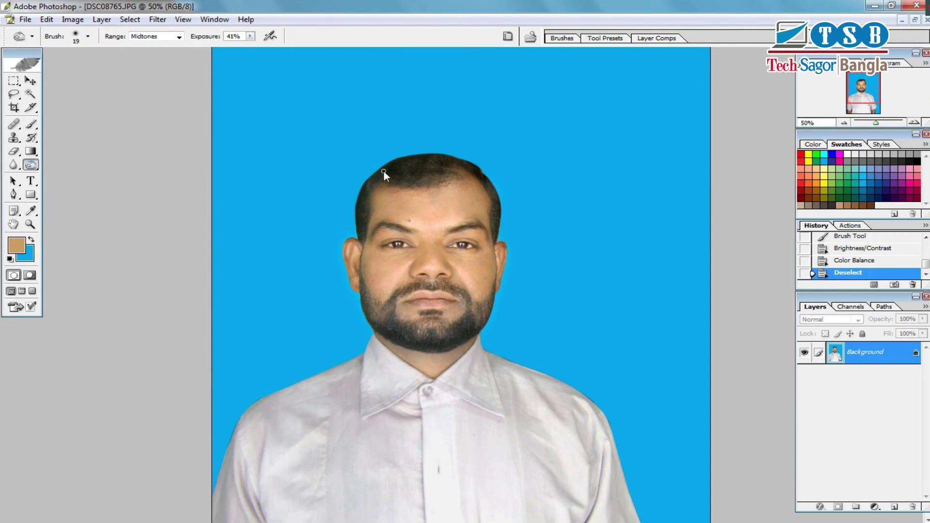
{"action": "right_click", "coordinate": [443, 168]}
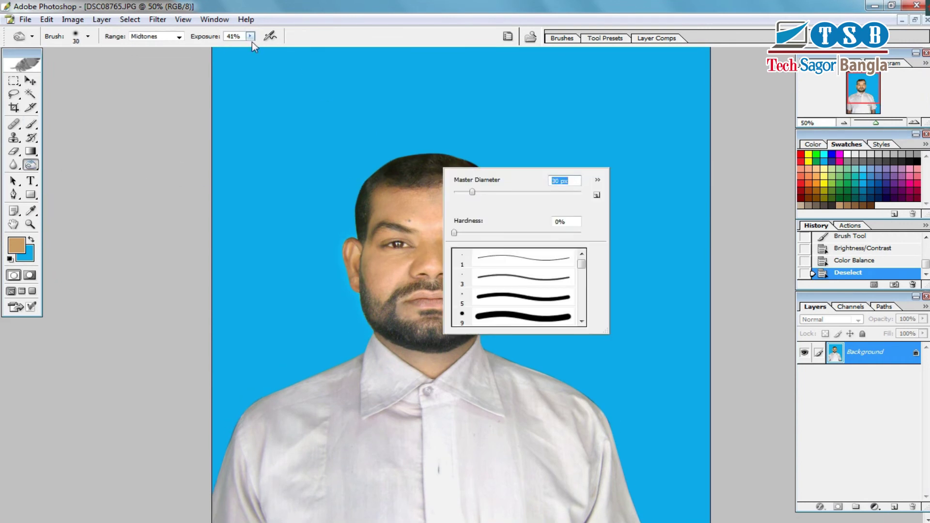
{"action": "left_click", "coordinate": [250, 38]}
{"action": "right_click", "coordinate": [431, 175]}
{"action": "left_click_drag", "start_coordinate": [464, 194], "coordinate": [477, 195]}
{"action": "key", "text": "Return"}
{"action": "left_click_drag", "start_coordinate": [433, 171], "coordinate": [382, 180]}
{"action": "left_click_drag", "start_coordinate": [388, 178], "coordinate": [402, 176]}
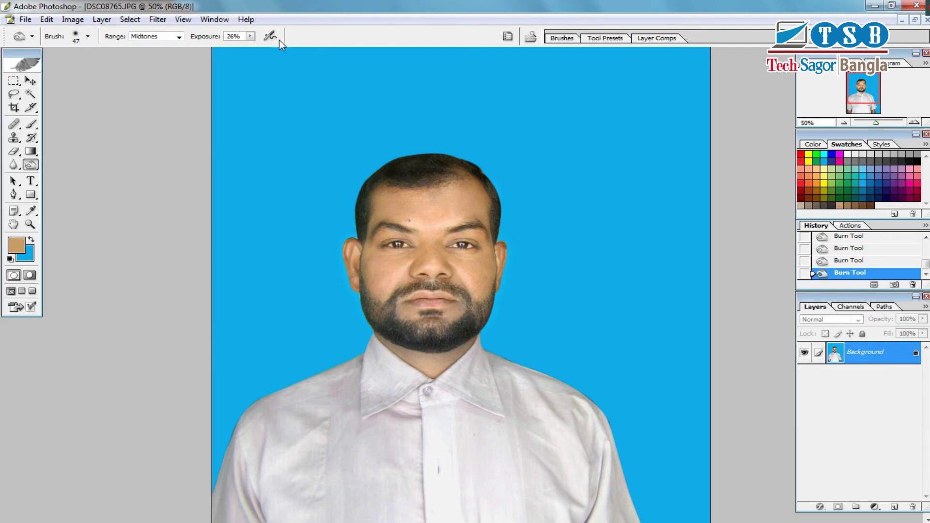
Step: Lower the burn exposure and fit the whole photo on screen
{"action": "left_click", "coordinate": [250, 37]}
{"action": "left_click", "coordinate": [413, 332]}
{"action": "right_click", "coordinate": [395, 292]}
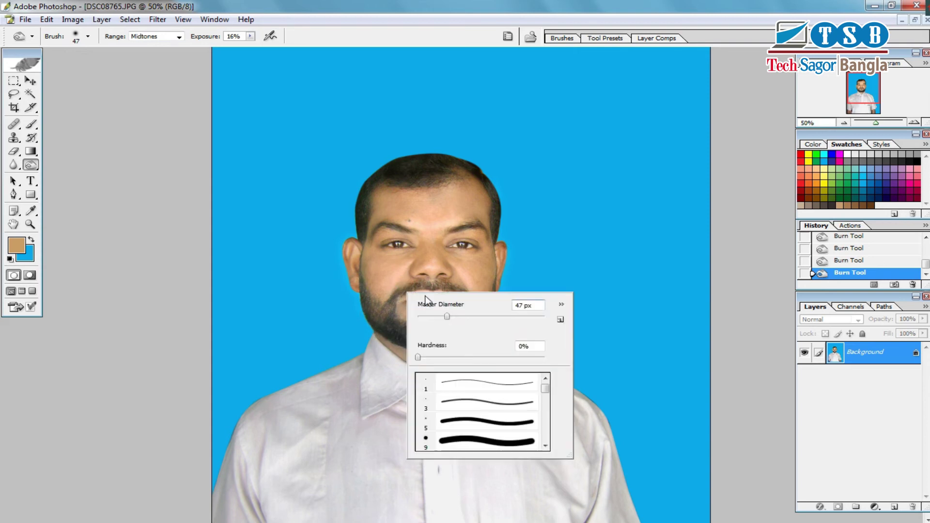
{"action": "left_click", "coordinate": [397, 297]}
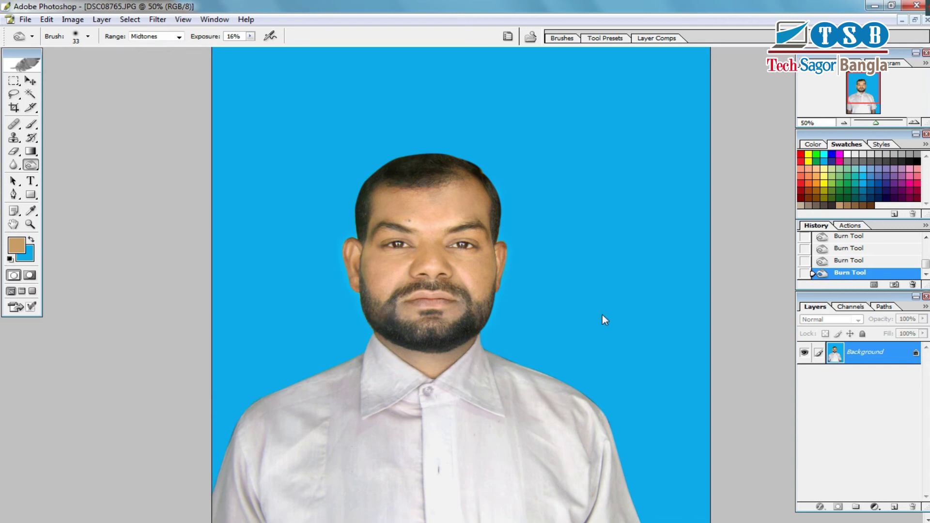
{"action": "key", "text": "ctrl+minus"}
{"action": "key", "text": "ctrl+minus"}
{"action": "key", "text": "ctrl+0"}
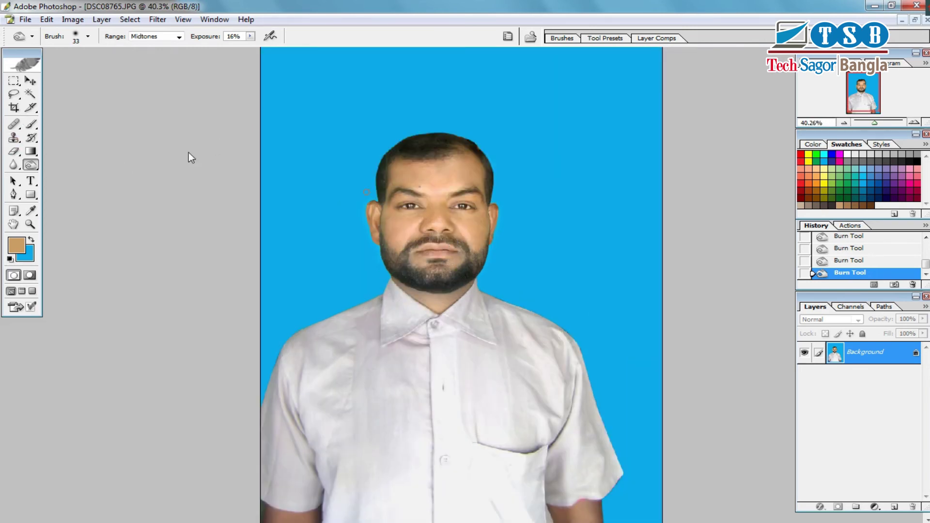
Step: Set the Crop tool size to 1.5 in wide by 1.85 in high
{"action": "left_click", "coordinate": [14, 107]}
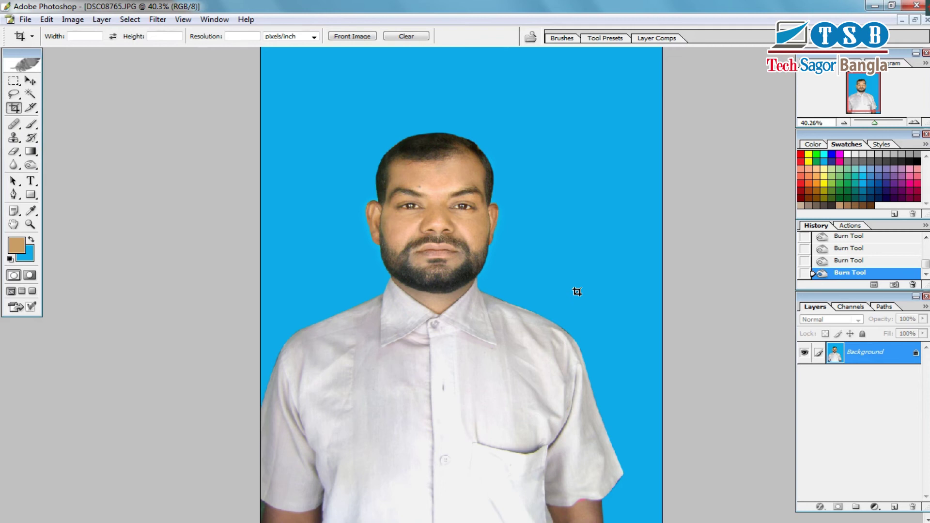
{"action": "left_click", "coordinate": [85, 39]}
{"action": "type", "text": "1."}
{"action": "type", "text": "5"}
{"action": "left_click", "coordinate": [167, 38]}
{"action": "type", "text": "1"}
{"action": "type", "text": ".85"}
Step: Show rulers in inches and re-enter the crop width as 1.5
{"action": "key", "text": "ctrl+r"}
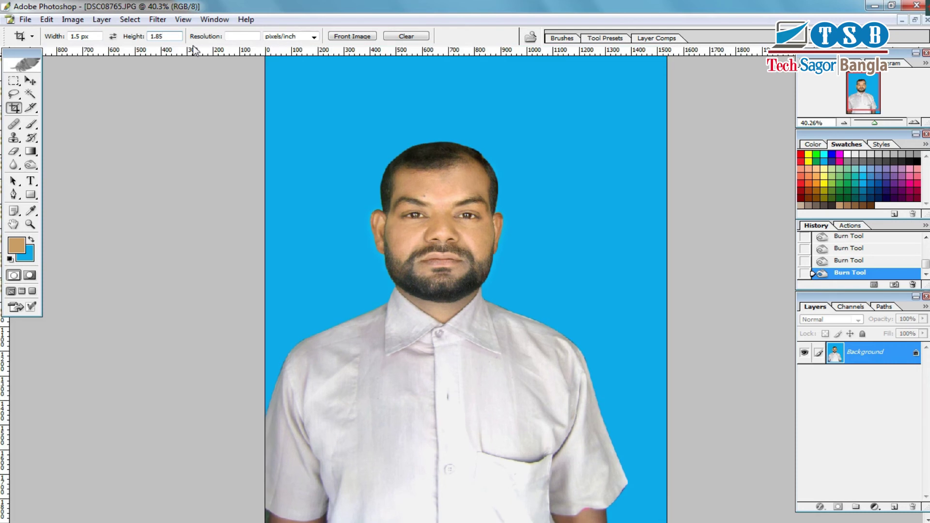
{"action": "right_click", "coordinate": [194, 50]}
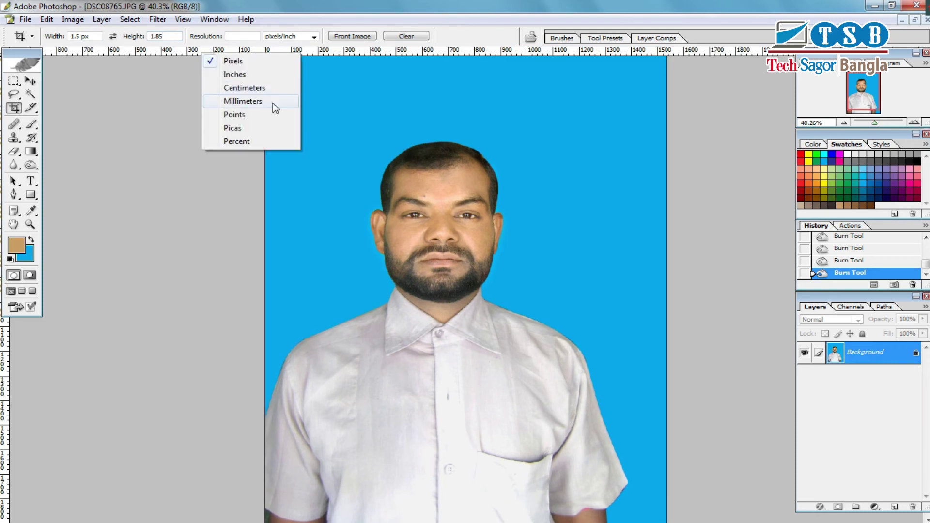
{"action": "left_click", "coordinate": [232, 76]}
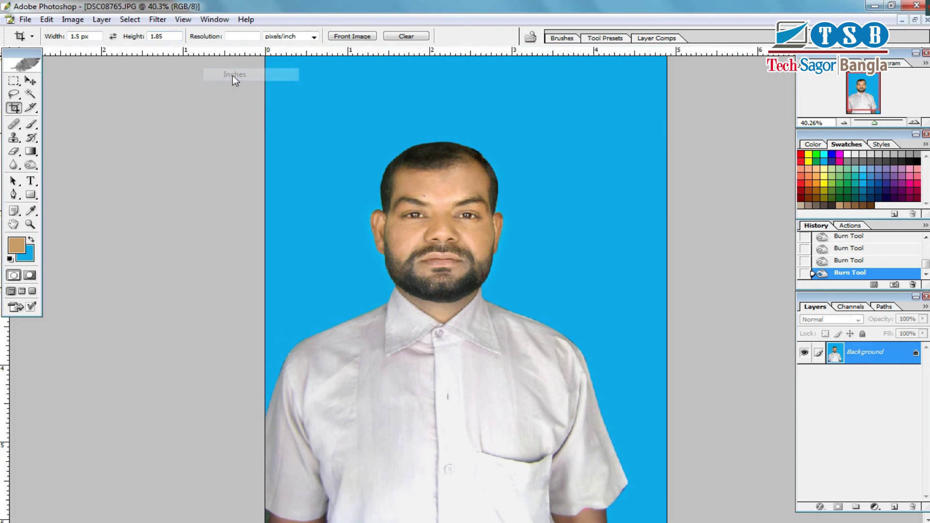
{"action": "left_click_drag", "start_coordinate": [165, 37], "coordinate": [157, 39]}
{"action": "double_click", "coordinate": [179, 39]}
{"action": "double_click", "coordinate": [86, 38]}
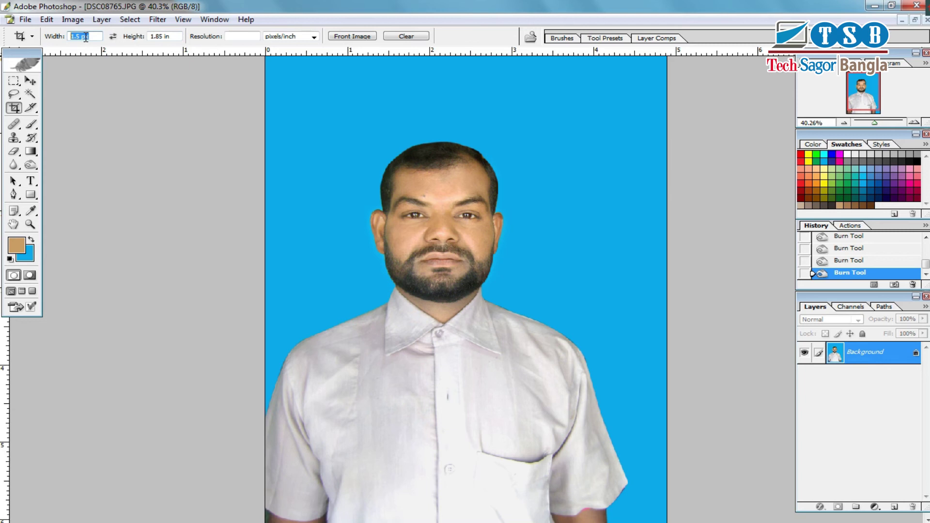
{"action": "double_click", "coordinate": [175, 37]}
{"action": "double_click", "coordinate": [88, 38]}
{"action": "type", "text": "1.5"}
Step: Add a guide near the photo's top and set crop resolution to 300 ppi
{"action": "left_click_drag", "start_coordinate": [160, 49], "coordinate": [141, 56]}
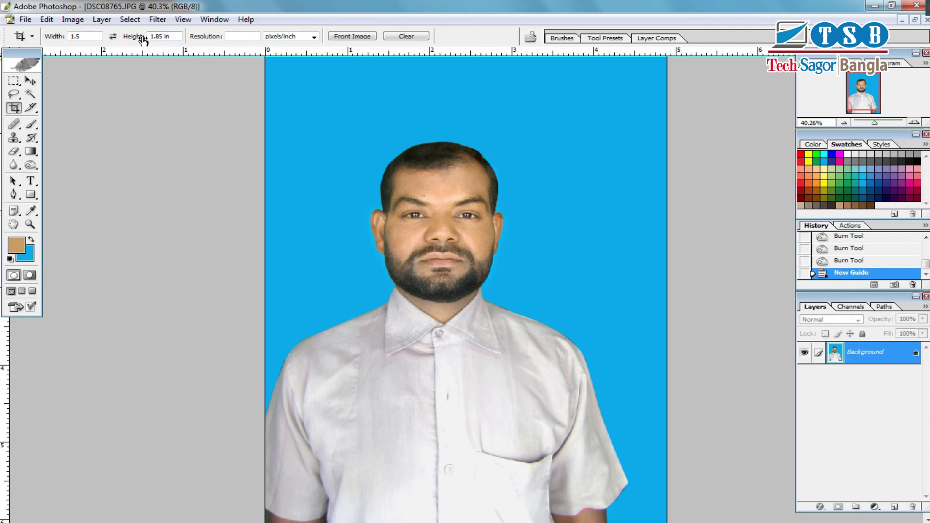
{"action": "left_click", "coordinate": [244, 37]}
{"action": "type", "text": "3000"}
{"action": "key", "text": "BackSpace"}
Step: Frame the head and shoulders with the crop box and commit the passport crop
{"action": "left_click_drag", "start_coordinate": [301, 103], "coordinate": [620, 450]}
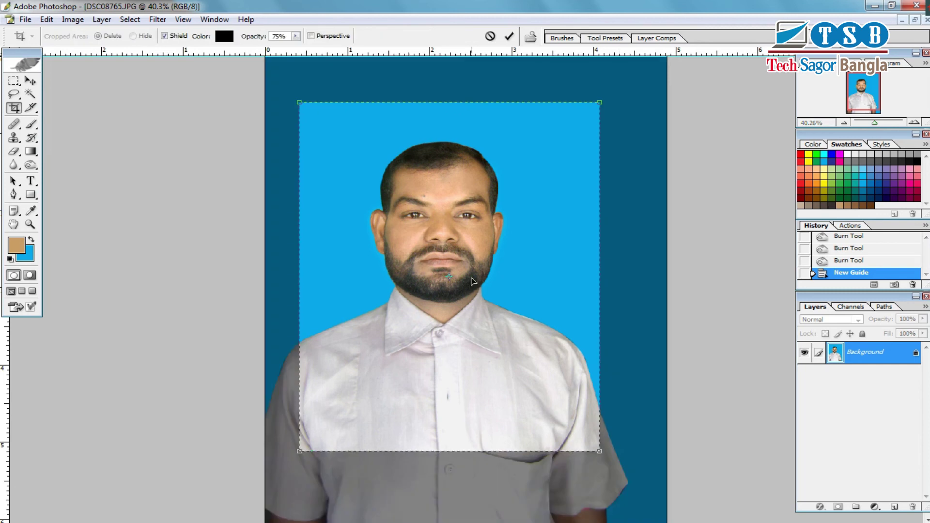
{"action": "left_click_drag", "start_coordinate": [487, 243], "coordinate": [479, 262]}
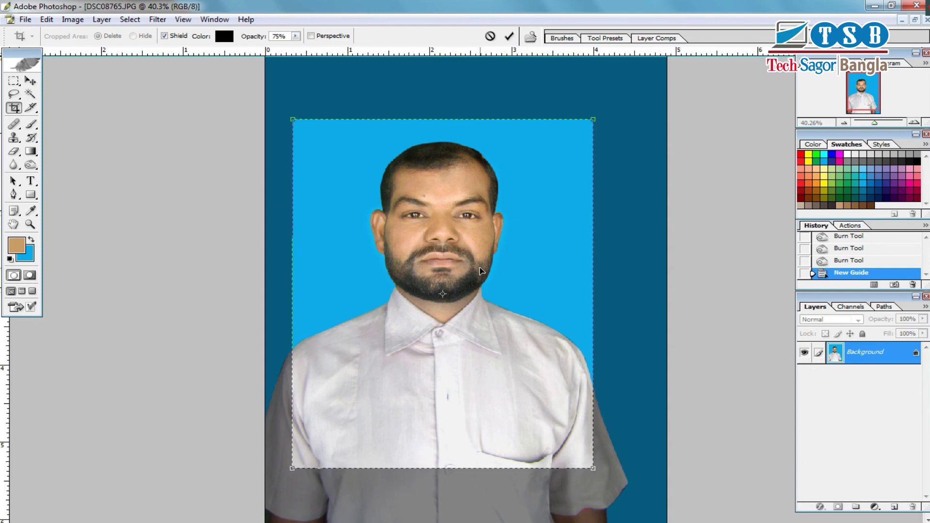
{"action": "key", "text": "Return"}
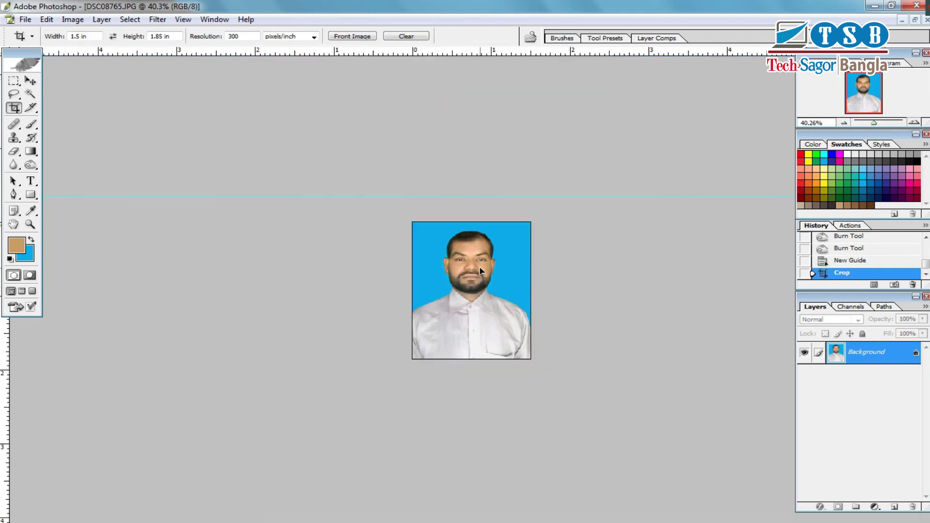
{"action": "key", "text": "ctrl+plus"}
{"action": "key", "text": "ctrl+plus"}
{"action": "key", "text": "ctrl+plus"}
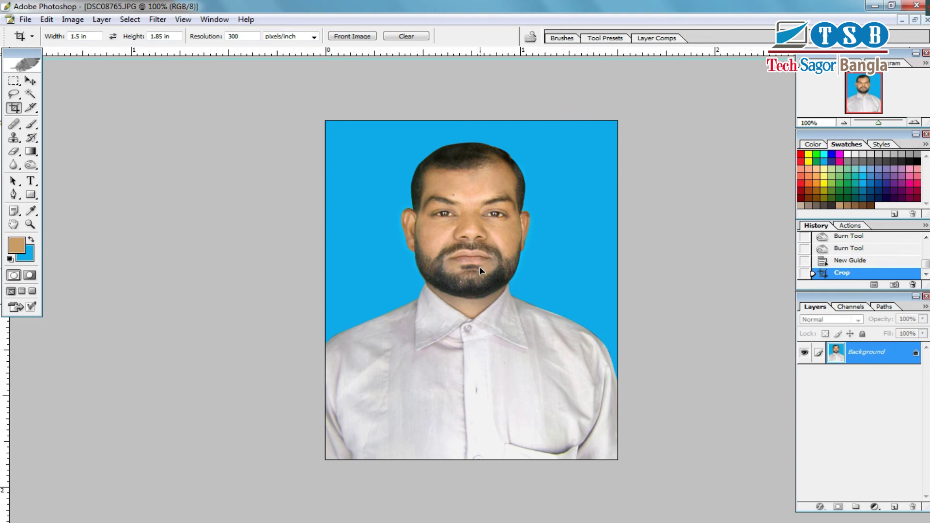
{"action": "key", "text": "ctrl+minus"}
{"action": "key", "text": "ctrl+0"}
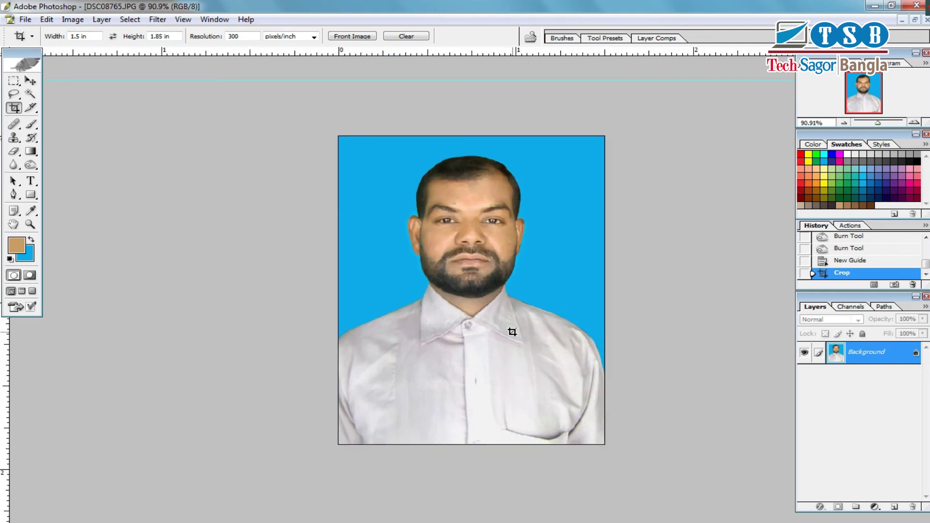
{"action": "scroll", "coordinate": [512, 331], "scroll_direction": "up", "scroll_amount": 2}
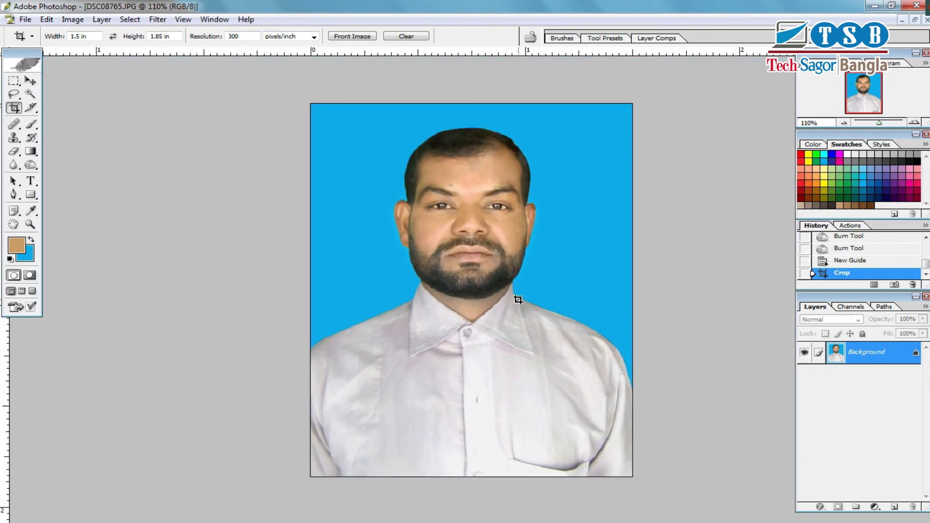
{"action": "scroll", "coordinate": [516, 292], "scroll_direction": "down", "scroll_amount": 1}
{"action": "scroll", "coordinate": [518, 294], "scroll_direction": "up", "scroll_amount": 1}
Step: Magic-wand select the backdrop, fill it with light blue, and deselect
{"action": "left_click", "coordinate": [32, 95]}
{"action": "left_click", "coordinate": [358, 173]}
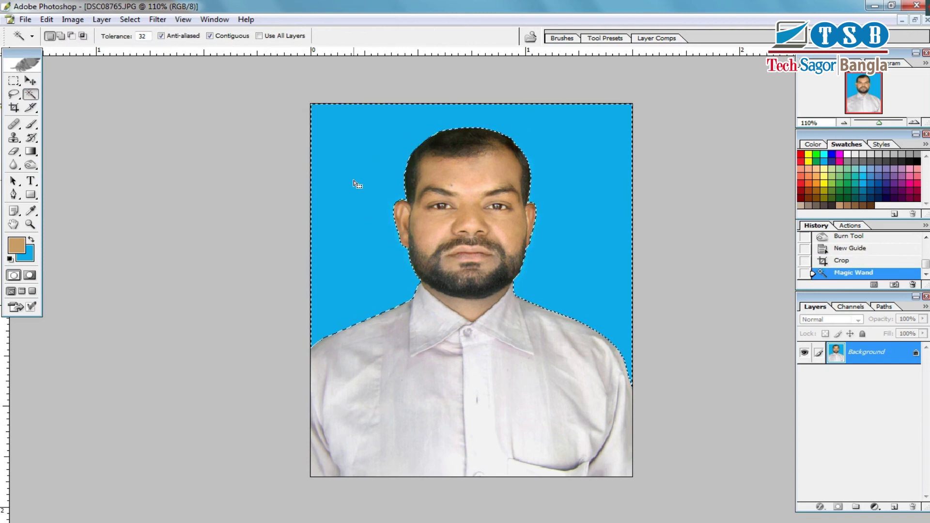
{"action": "left_click", "coordinate": [828, 158]}
{"action": "key", "text": "Delete"}
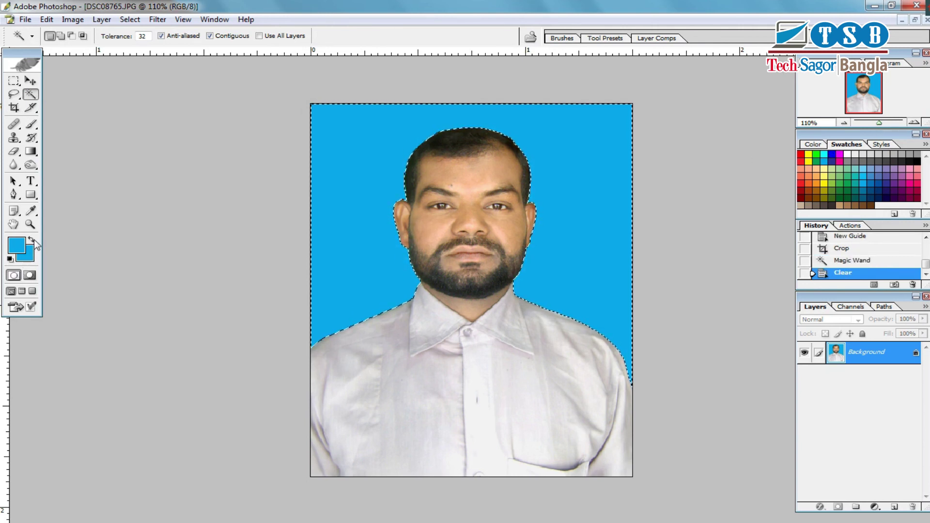
{"action": "key", "text": "ctrl+d"}
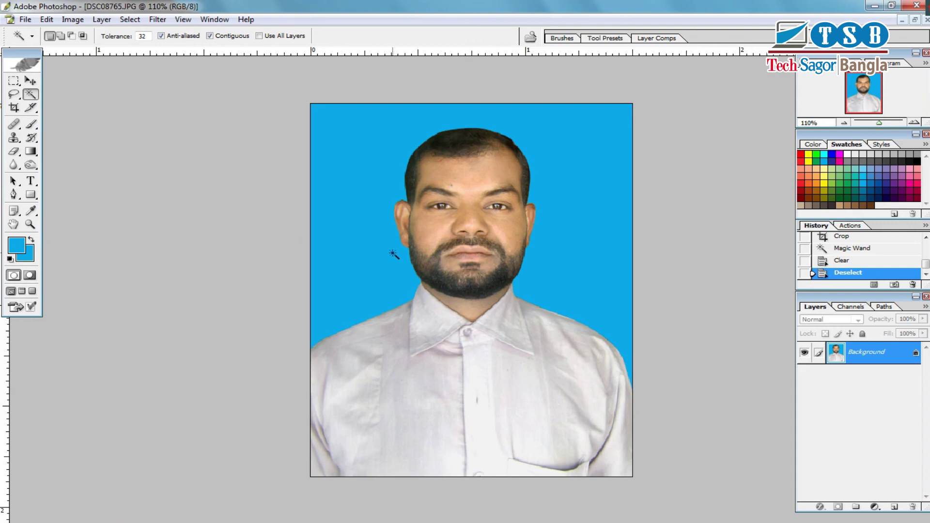
{"action": "key", "text": "ctrl+minus"}
{"action": "key", "text": "ctrl+minus"}
{"action": "key", "text": "ctrl+plus"}
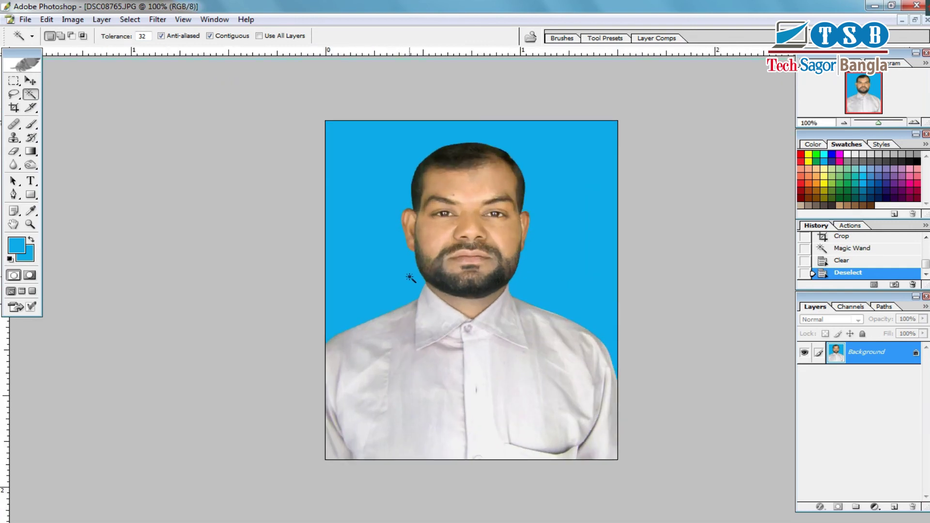
{"action": "scroll", "coordinate": [411, 278], "scroll_direction": "down", "scroll_amount": 1}
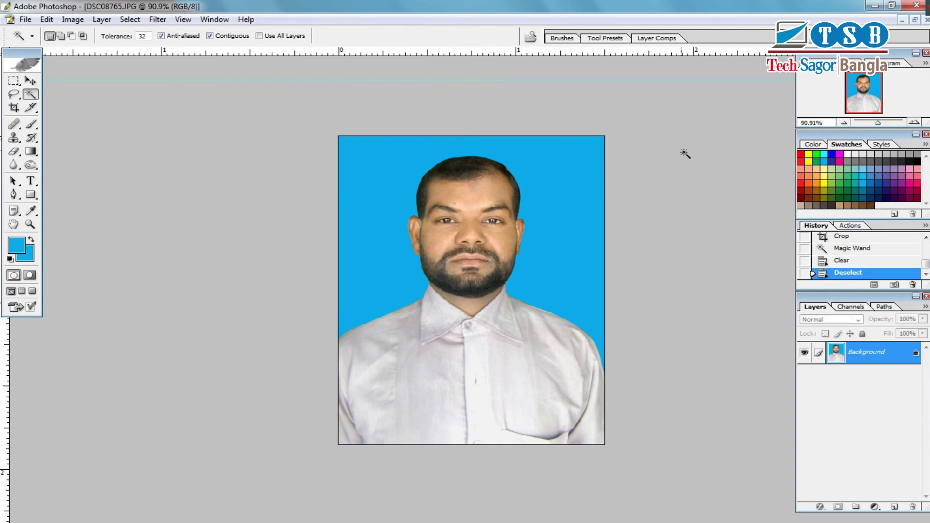
Step: Float the portrait window, then create a new A4 document with a white background
{"action": "left_click", "coordinate": [30, 81]}
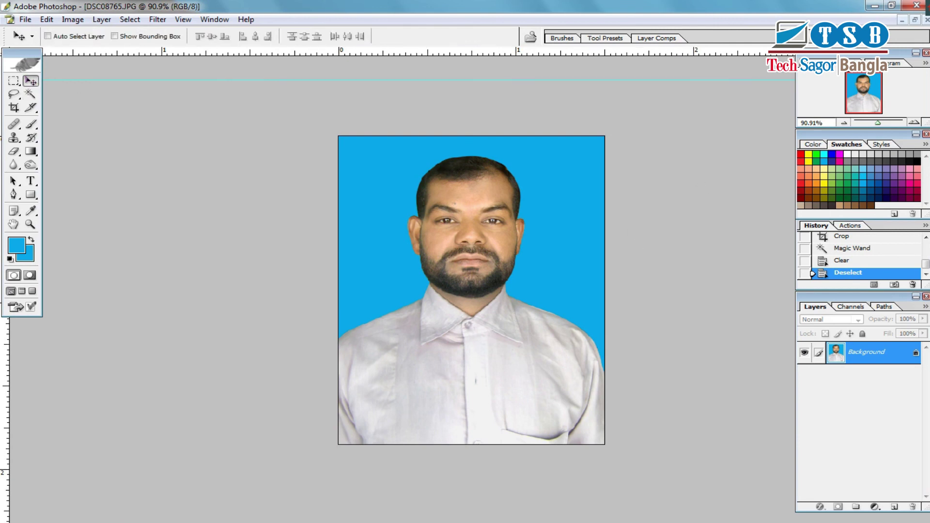
{"action": "left_click", "coordinate": [915, 19]}
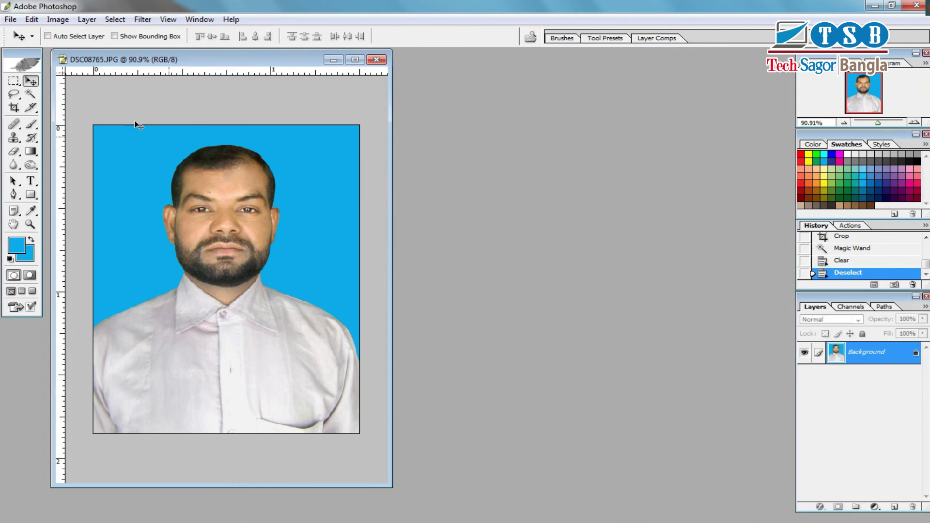
{"action": "left_click", "coordinate": [10, 19]}
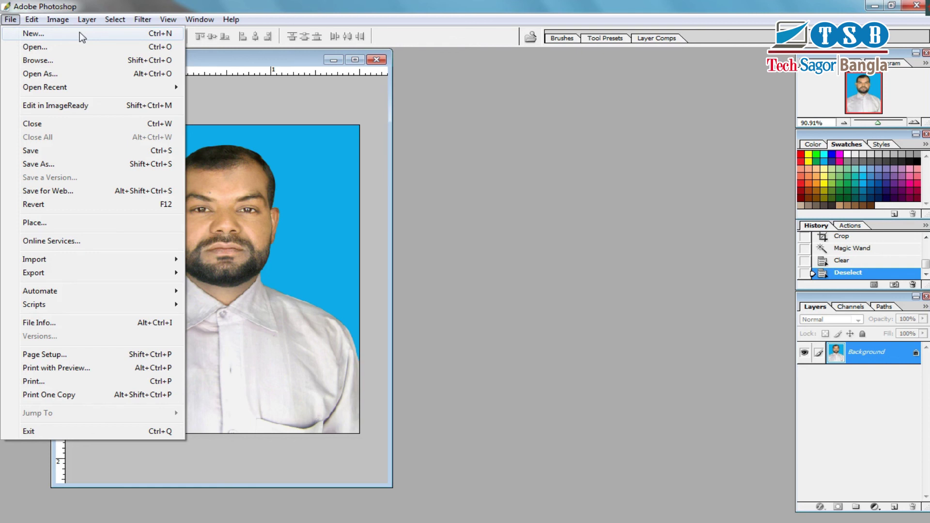
{"action": "left_click", "coordinate": [126, 39]}
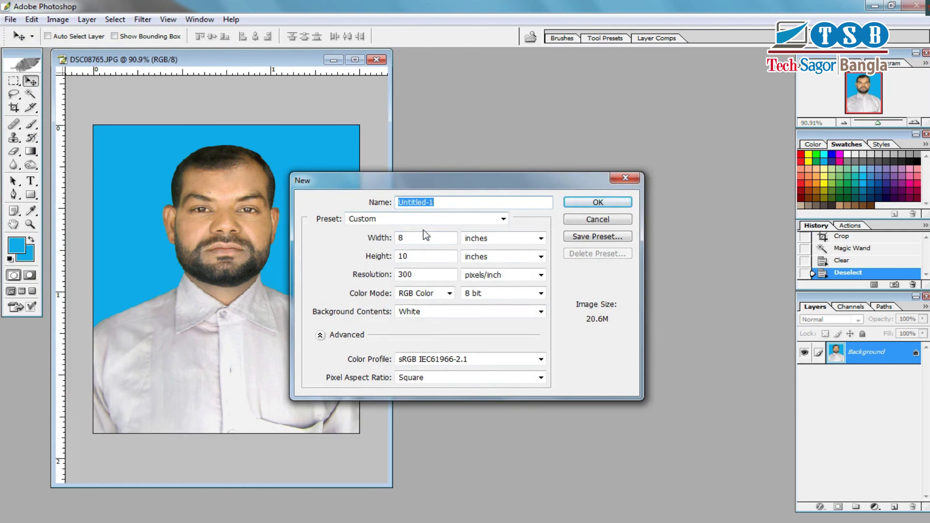
{"action": "left_click", "coordinate": [438, 219]}
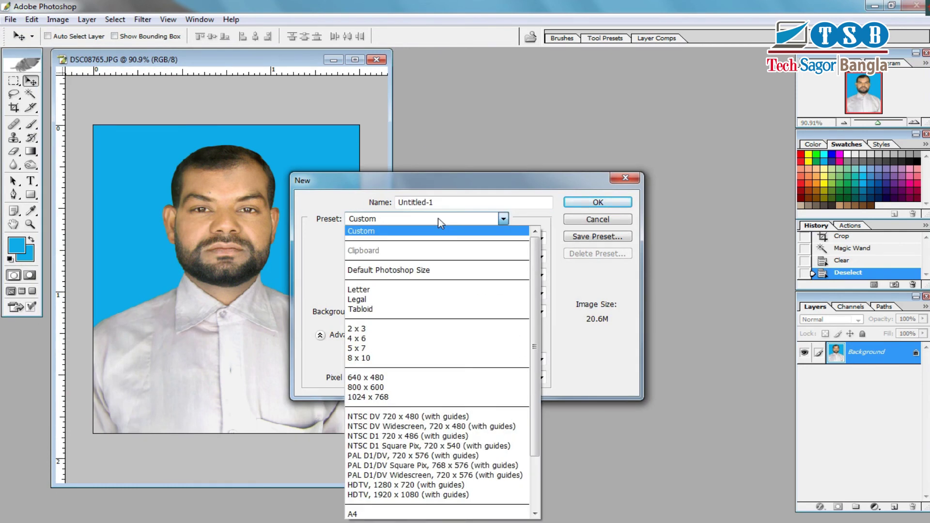
{"action": "left_click_drag", "start_coordinate": [541, 283], "coordinate": [541, 379]}
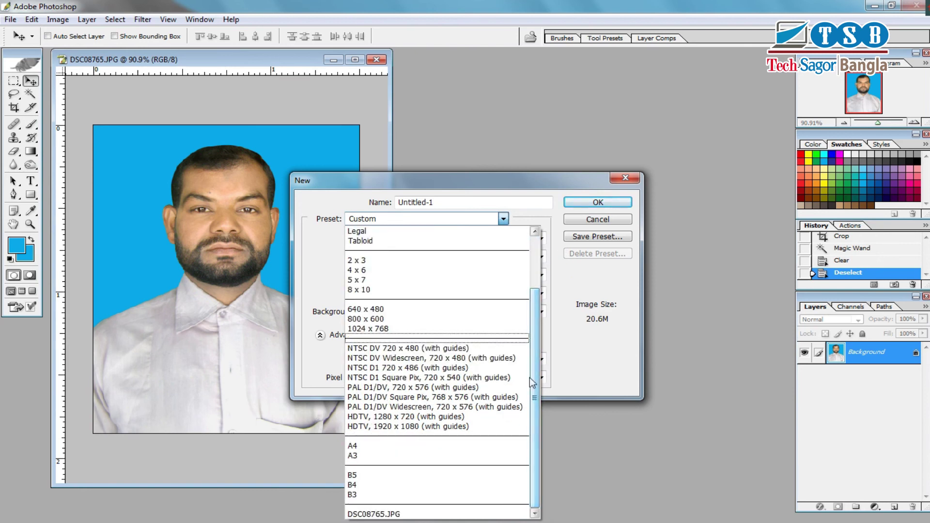
{"action": "left_click", "coordinate": [426, 453]}
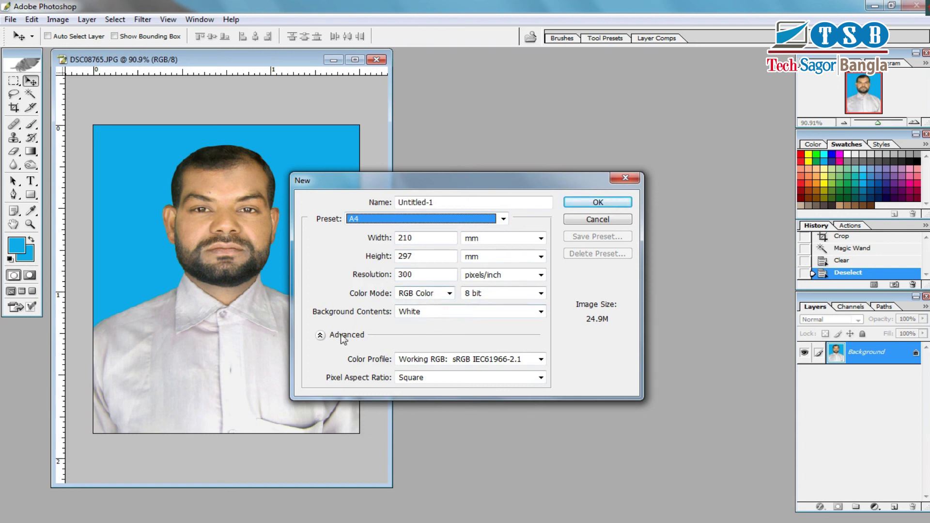
{"action": "left_click", "coordinate": [446, 314]}
{"action": "left_click", "coordinate": [448, 313]}
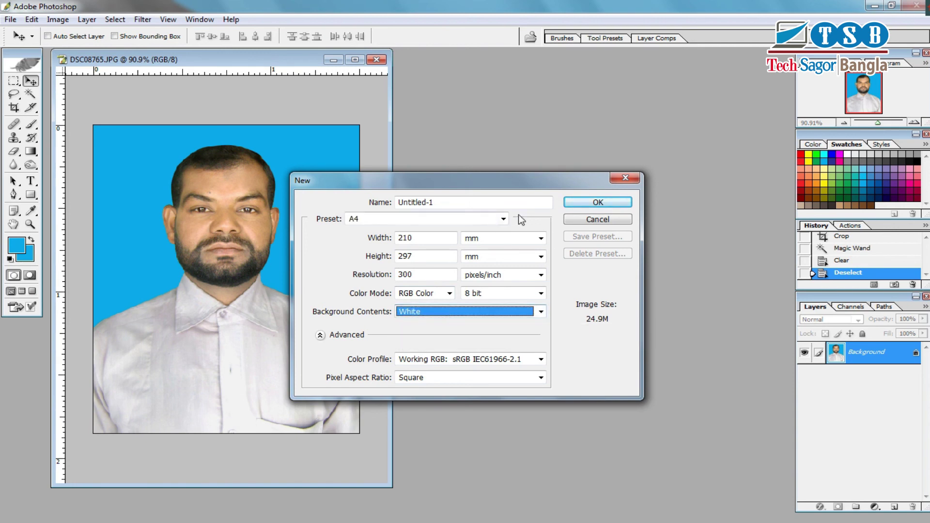
{"action": "left_click", "coordinate": [597, 203]}
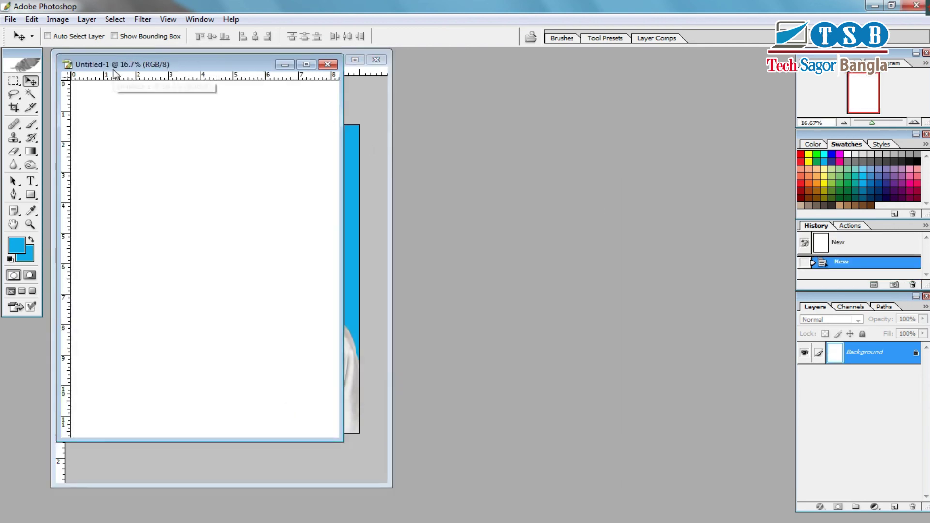
Step: Drag a copy of the portrait onto the A4 page and maximize the page
{"action": "mouse_move", "coordinate": [107, 69]}
{"action": "left_mouse_down"}
{"action": "mouse_move", "coordinate": [533, 132]}
{"action": "mouse_move", "coordinate": [521, 133]}
{"action": "left_mouse_up"}
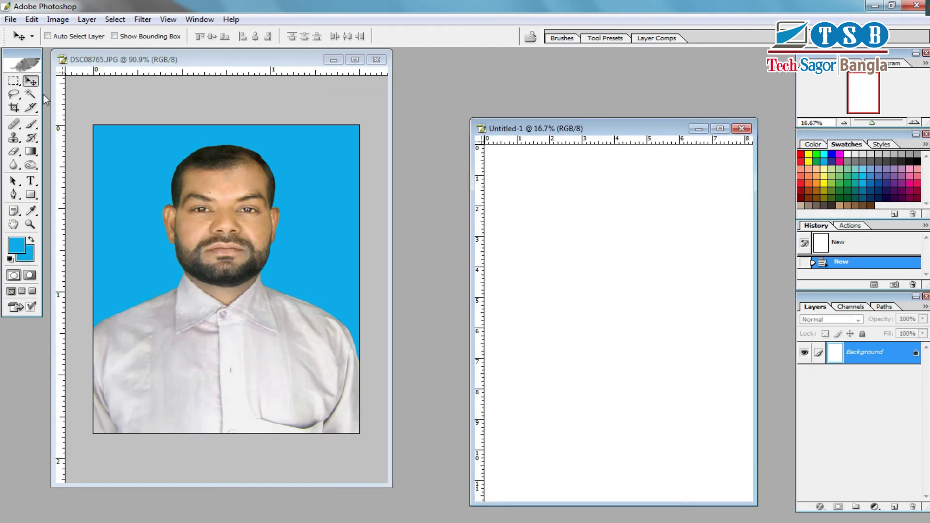
{"action": "left_click", "coordinate": [249, 257]}
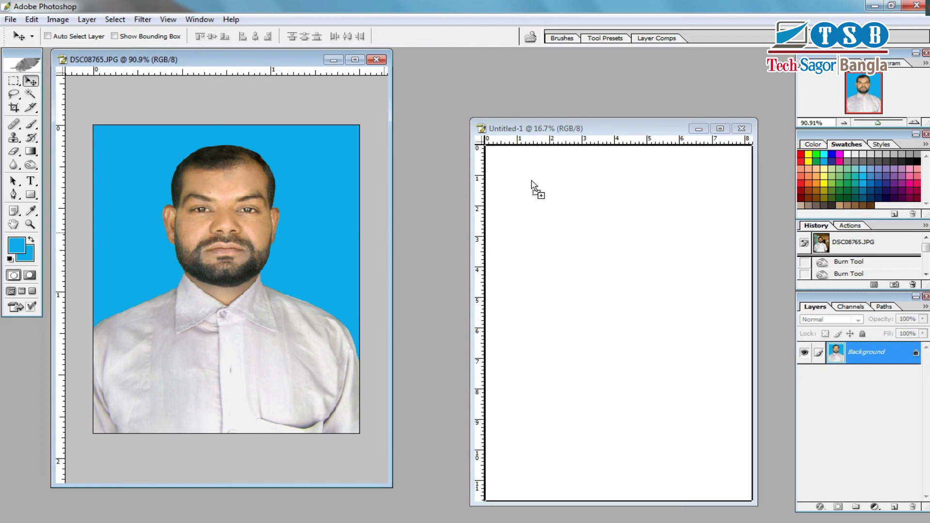
{"action": "left_click_drag", "start_coordinate": [364, 236], "coordinate": [533, 189]}
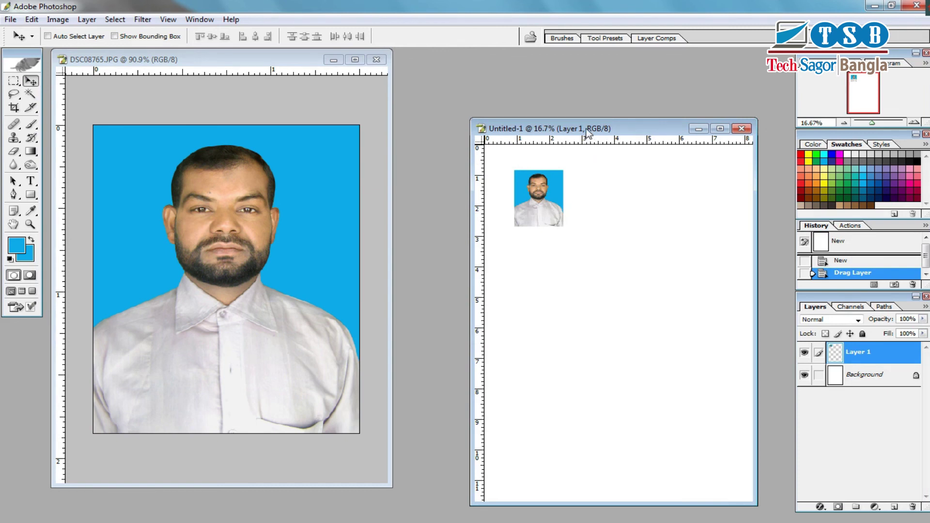
{"action": "double_click", "coordinate": [587, 129]}
{"action": "key", "text": "ctrl+plus"}
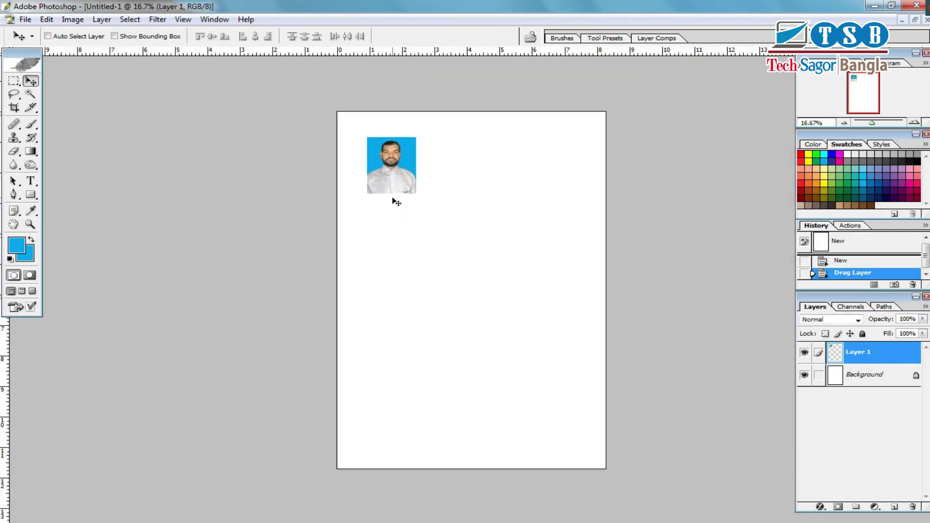
Step: Select the portrait layer and nudge it into the page's top-left corner
{"action": "right_click", "coordinate": [397, 173]}
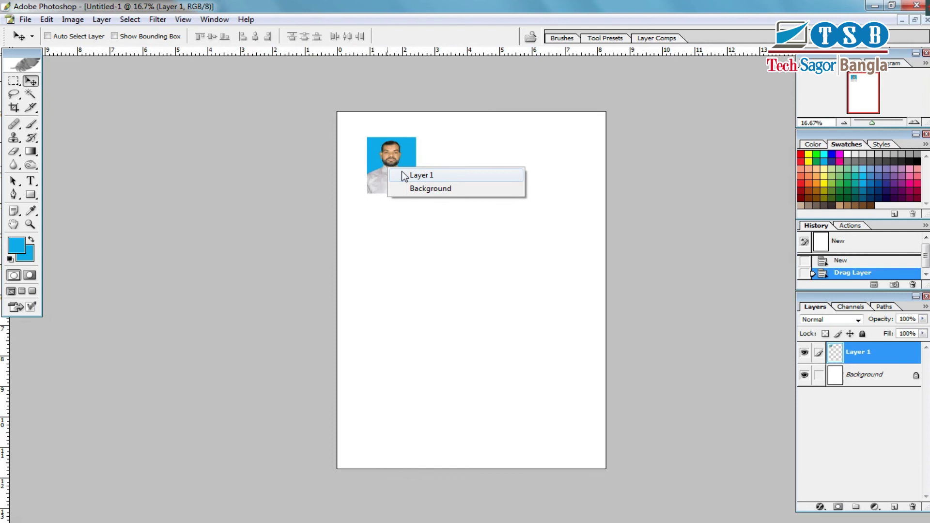
{"action": "left_click", "coordinate": [403, 171]}
{"action": "left_click_drag", "start_coordinate": [398, 174], "coordinate": [374, 152]}
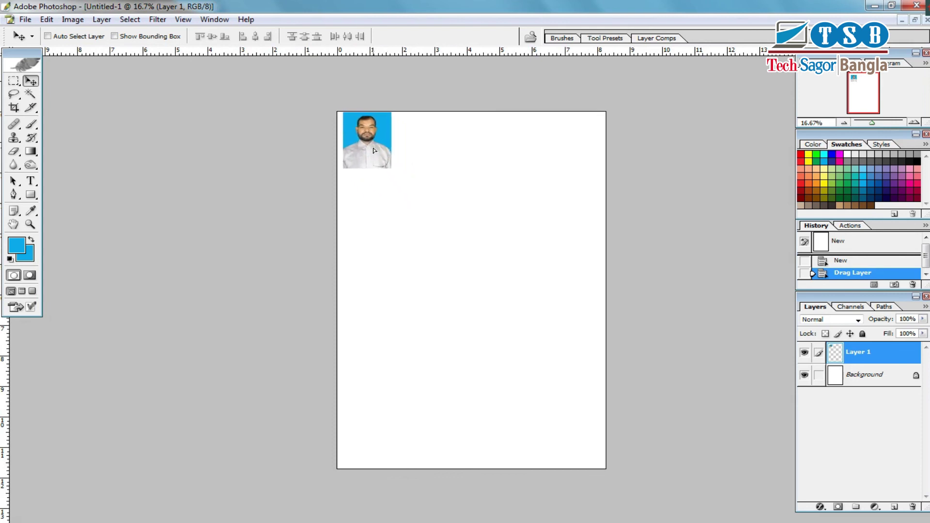
{"action": "key", "text": "shift+Right"}
{"action": "key", "text": "shift+Right"}
{"action": "key", "text": "shift+Right"}
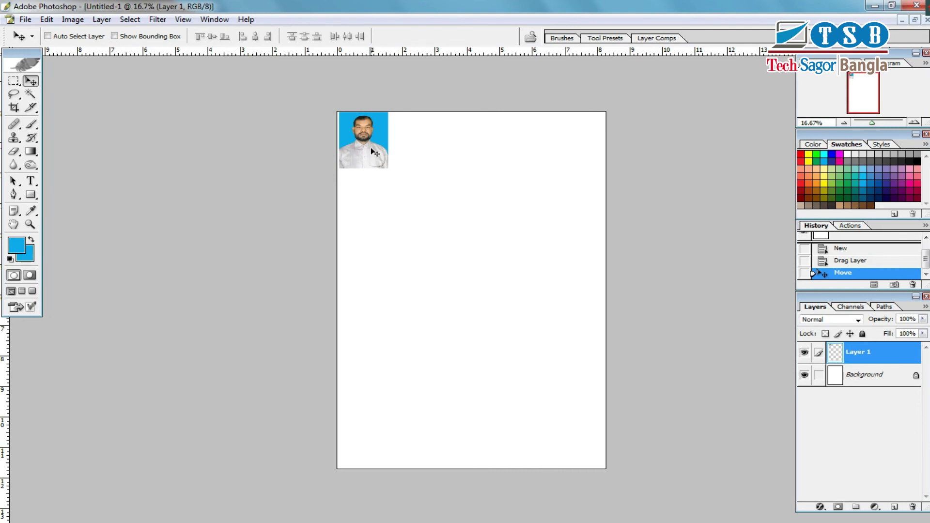
{"action": "key", "text": "shift+Right"}
{"action": "key", "text": "shift+Down"}
{"action": "key", "text": "shift+Right"}
{"action": "key", "text": "shift+Down"}
{"action": "key", "text": "shift+Right"}
{"action": "key", "text": "shift+Right"}
{"action": "key", "text": "shift+Down"}
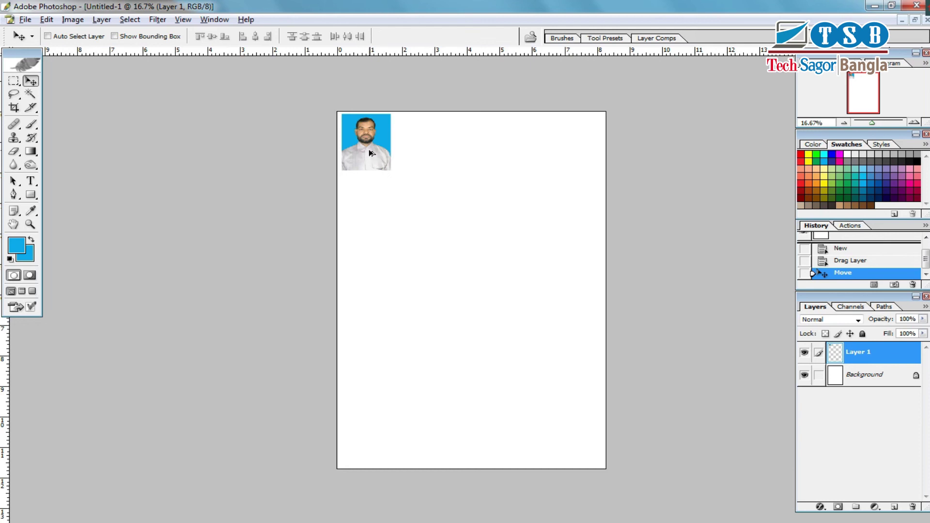
Step: Alt-drag four duplicates of the portrait along the page top, nudging them into an evenly spaced row of five
{"action": "left_click_drag", "start_coordinate": [369, 153], "coordinate": [422, 156]}
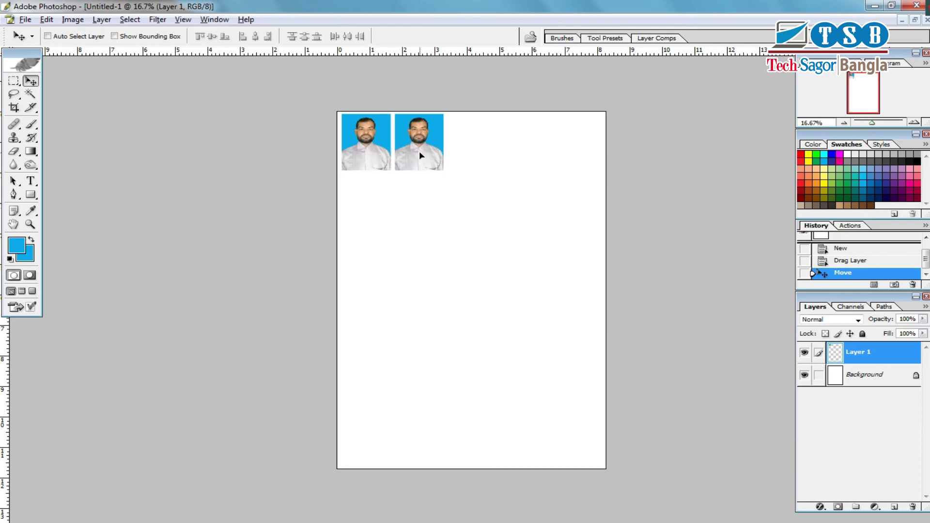
{"action": "left_click_drag", "start_coordinate": [420, 155], "coordinate": [422, 155]}
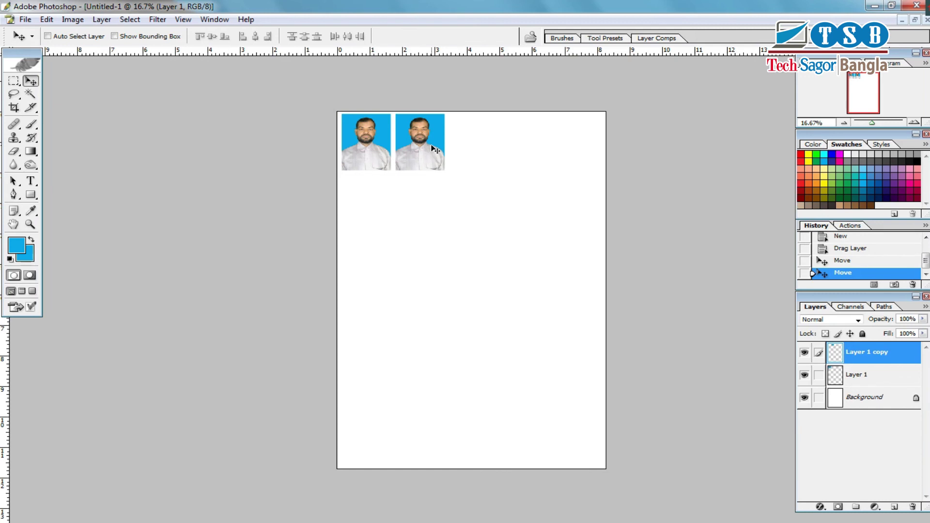
{"action": "left_click_drag", "start_coordinate": [424, 143], "coordinate": [569, 159], "text": "alt"}
{"action": "key", "text": "shift+Right"}
{"action": "key", "text": "shift+Right"}
{"action": "key", "text": "shift+Right"}
{"action": "key", "text": "shift+Right"}
{"action": "key", "text": "shift+Right"}
{"action": "key", "text": "shift+Right"}
{"action": "key", "text": "shift+Right"}
{"action": "key", "text": "shift+Right"}
{"action": "key", "text": "shift+Left"}
{"action": "key", "text": "shift+Left"}
{"action": "key", "text": "shift+Left"}
{"action": "key", "text": "shift+Left"}
{"action": "key", "text": "shift+Left"}
{"action": "key", "text": "shift+Left"}
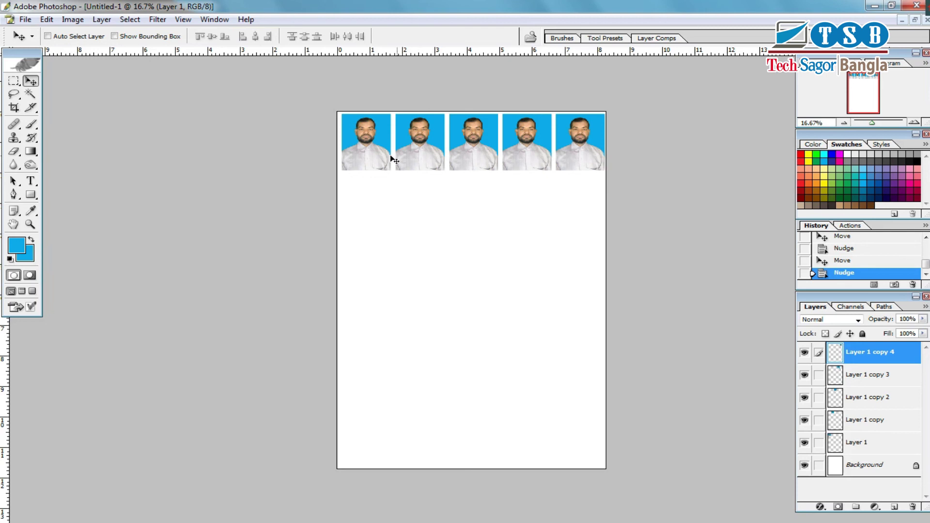
{"action": "scroll", "coordinate": [448, 187], "scroll_direction": "up", "scroll_amount": 1}
{"action": "scroll", "coordinate": [448, 189], "scroll_direction": "down", "scroll_amount": 1}
{"action": "scroll", "coordinate": [455, 197], "scroll_direction": "up", "scroll_amount": 1}
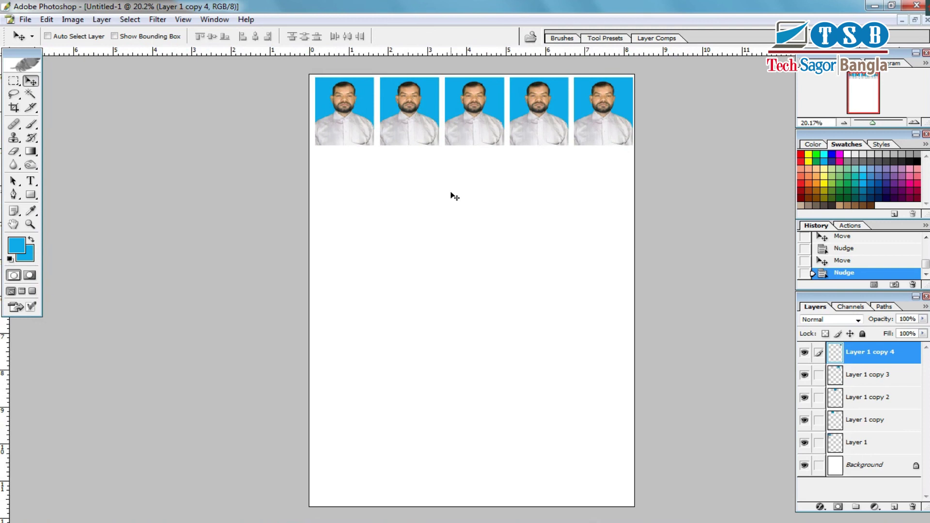
{"action": "scroll", "coordinate": [455, 196], "scroll_direction": "down", "scroll_amount": 1}
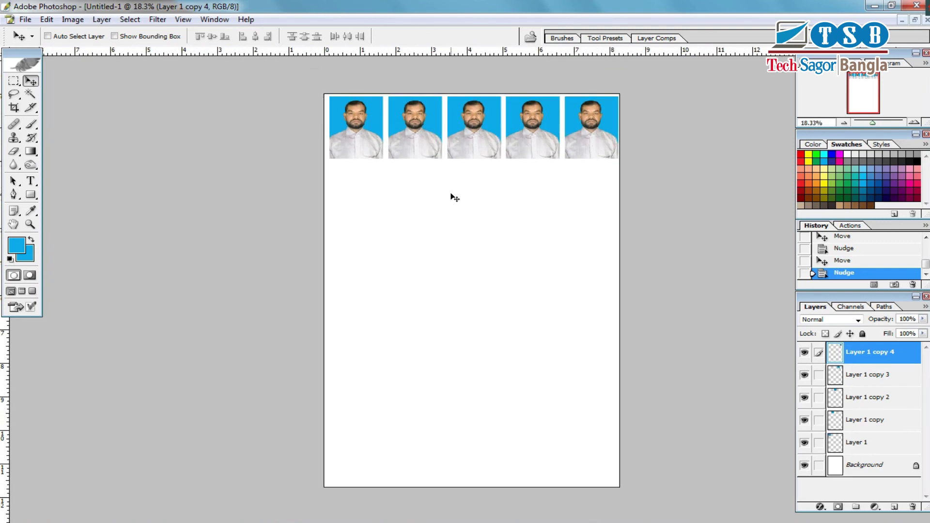
{"action": "scroll", "coordinate": [454, 196], "scroll_direction": "up", "scroll_amount": 1}
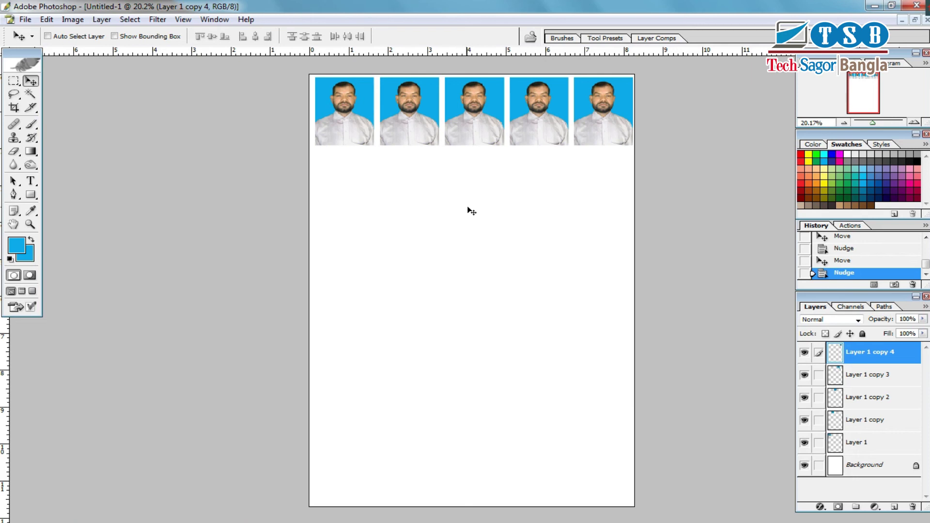
Step: Minimize the Photoshop window and refresh the Windows desktop from its right-click menu
{"action": "left_click", "coordinate": [875, 8]}
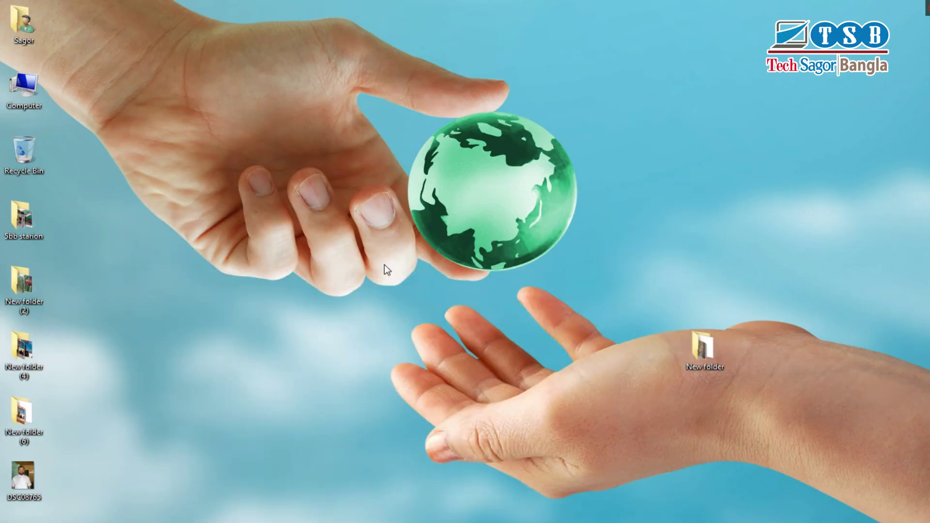
{"action": "right_click", "coordinate": [391, 226]}
{"action": "left_click", "coordinate": [429, 259]}
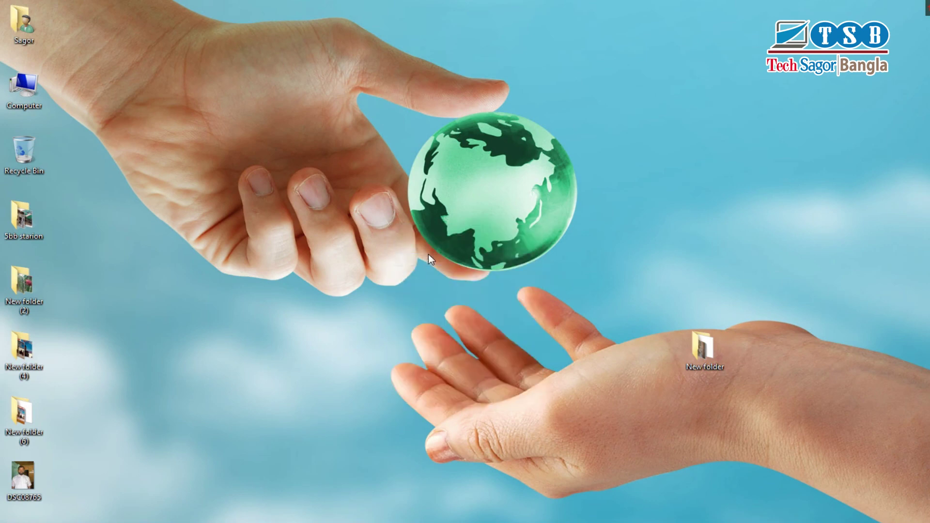